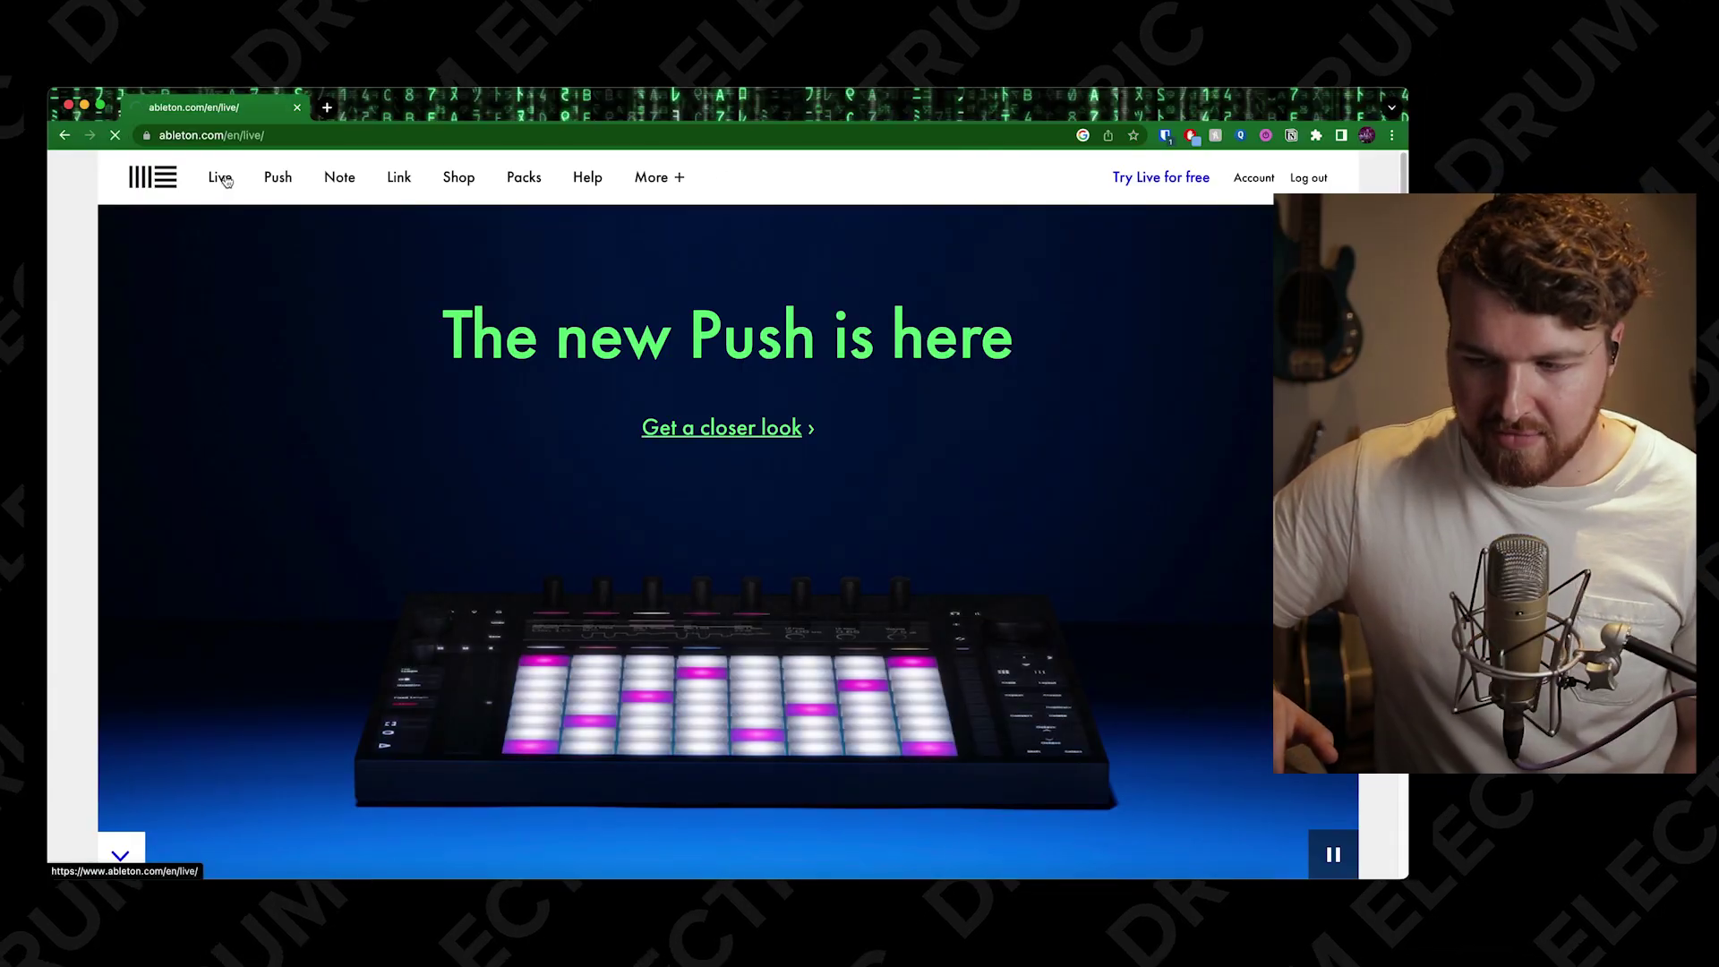
Step: Open the Live shop page and scroll to the Intro, Standard and Suite feature comparison
click(220, 178)
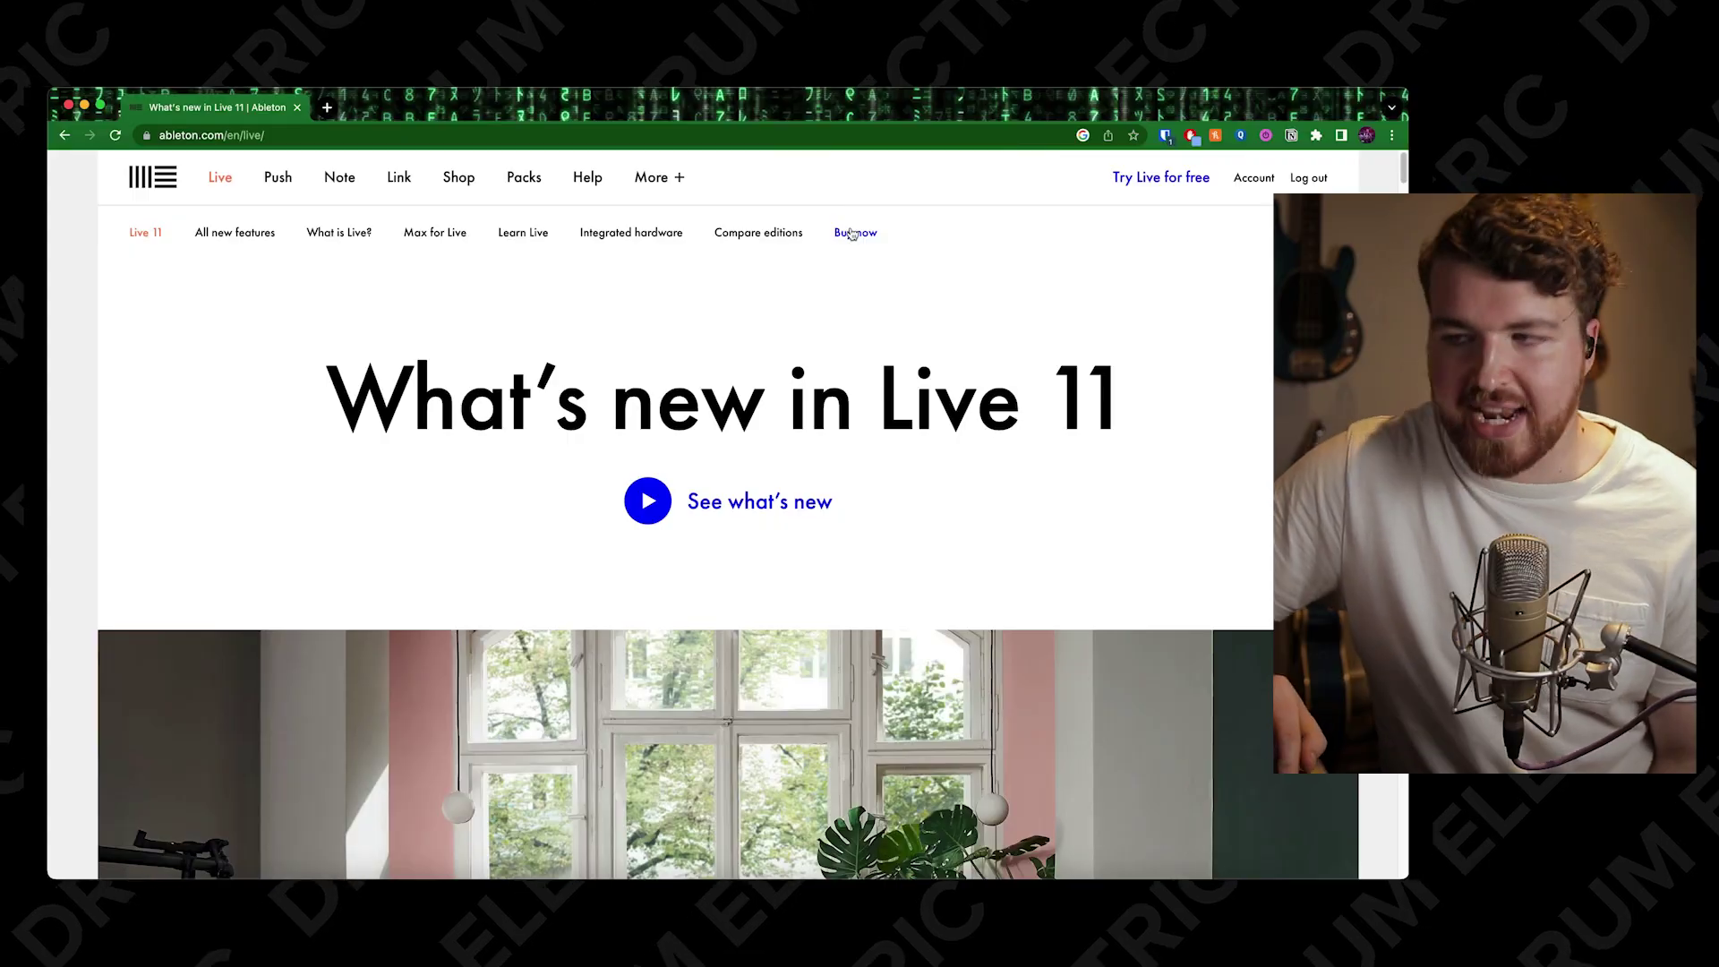
click(851, 234)
scroll(812, 743, down, 2)
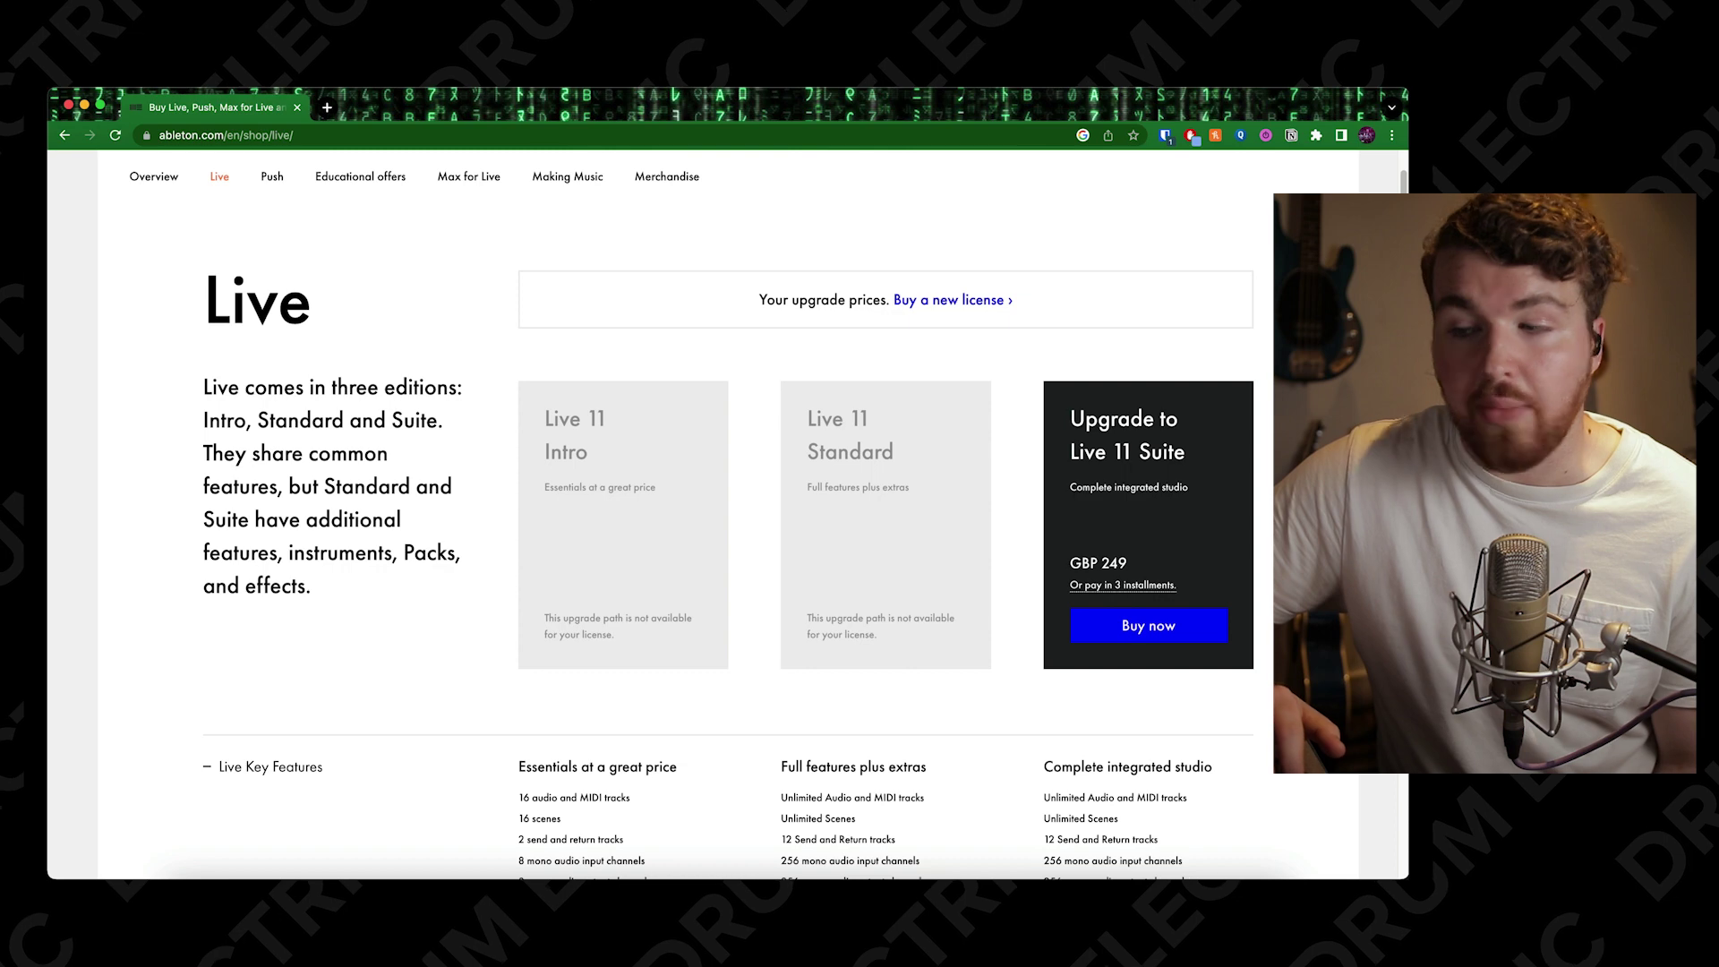
scroll(506, 595, down, 2)
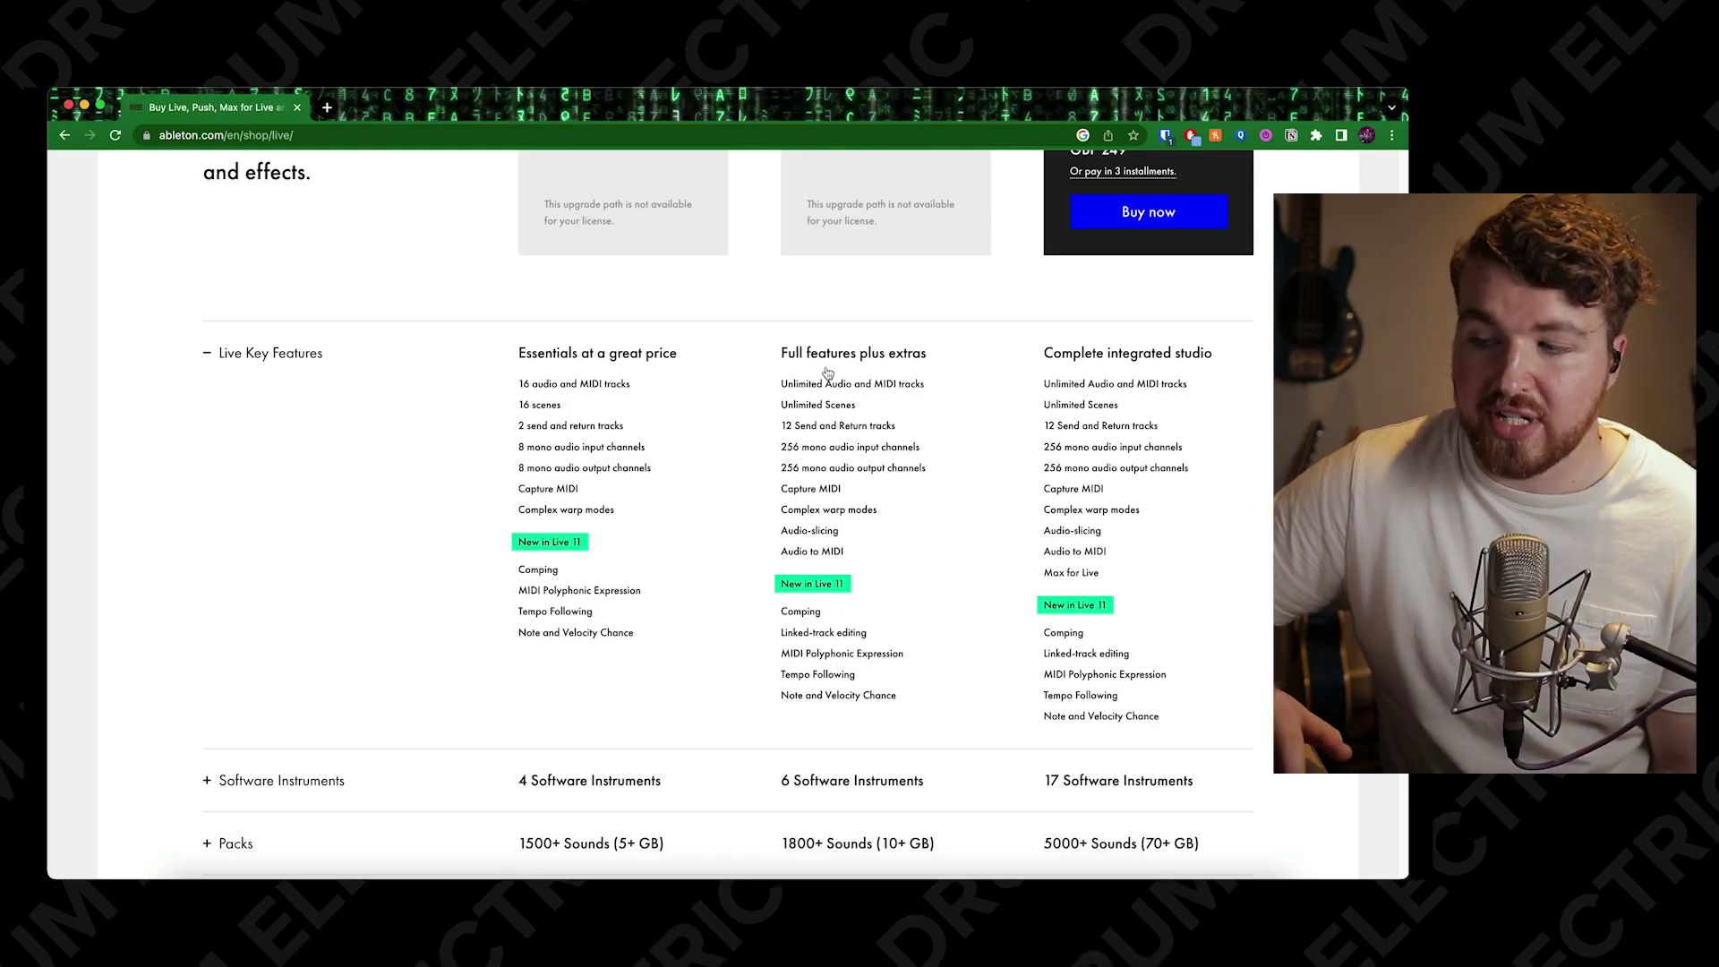
Step: Highlight the 'Unlimited Audio and MIDI tracks' feature, scroll the comparison, then go to Max for Live
triple_click(801, 383)
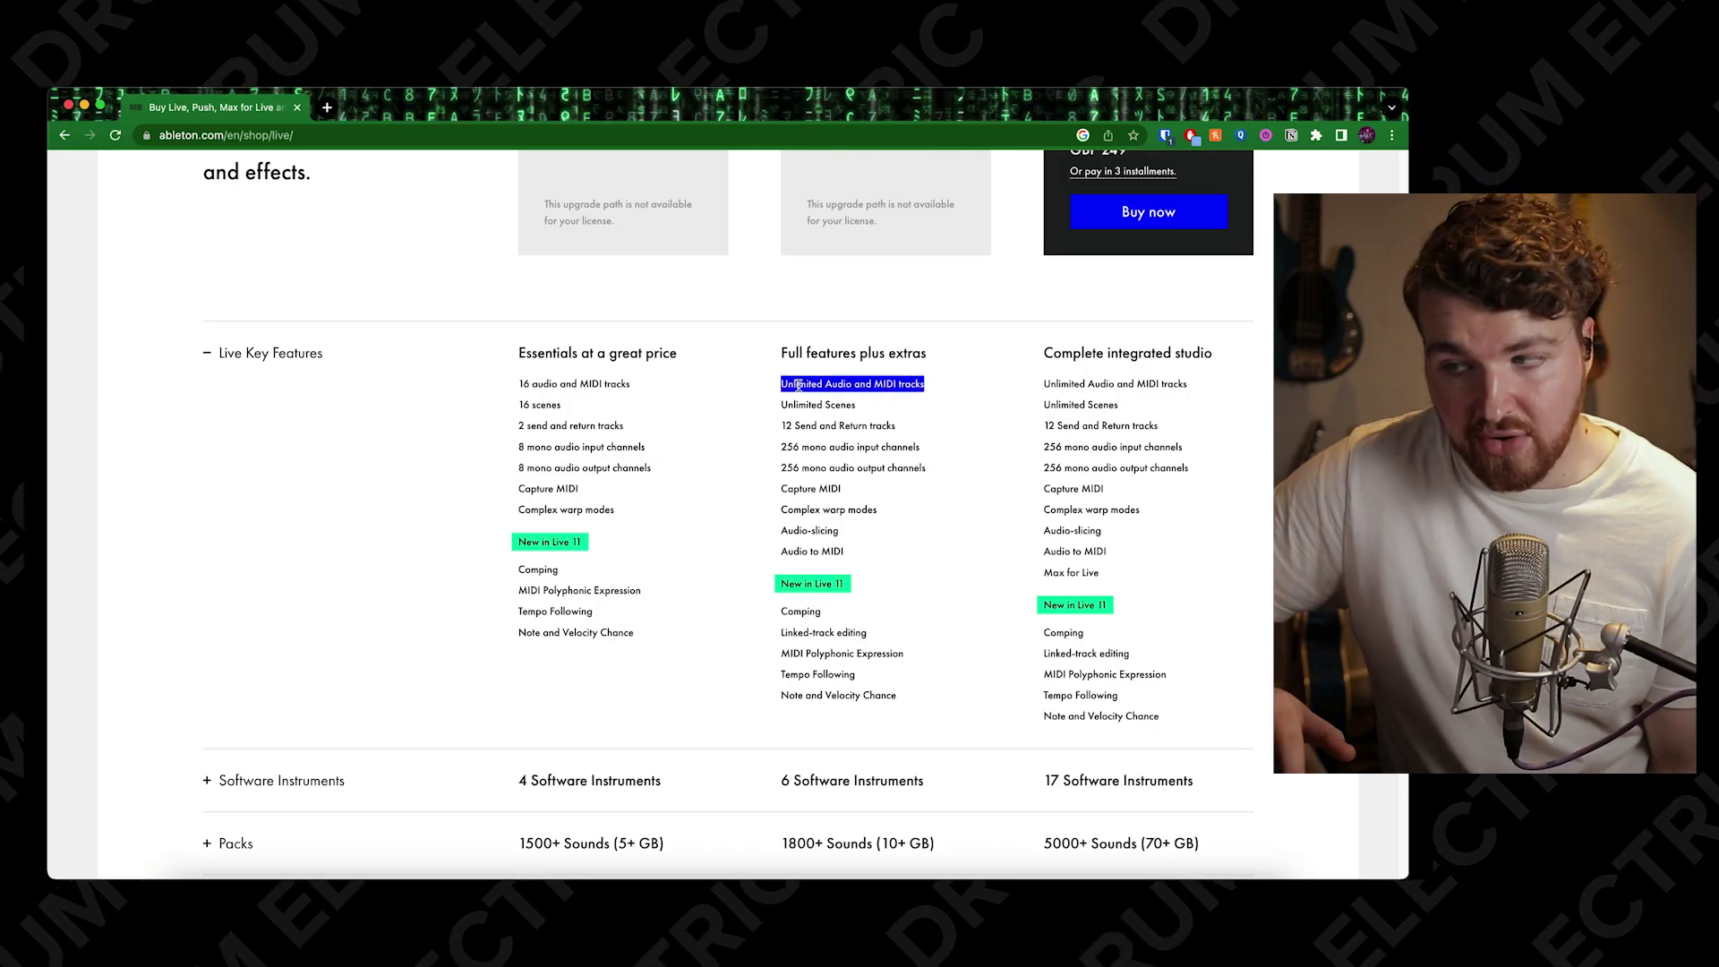
triple_click(810, 404)
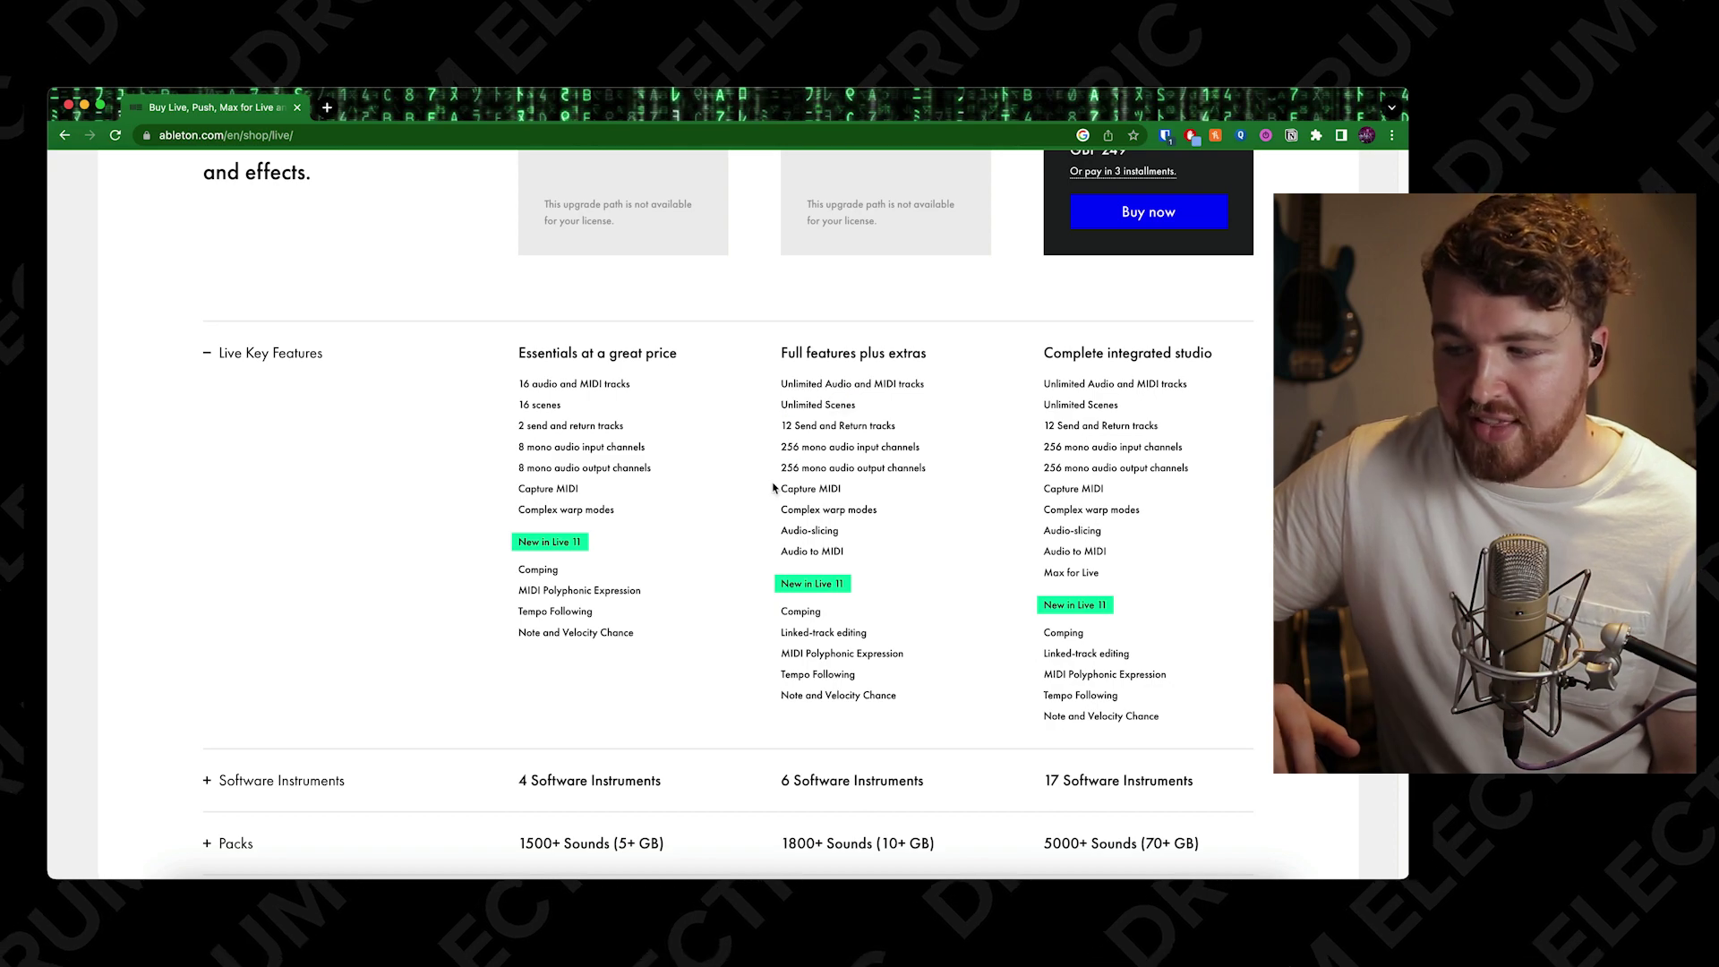
click(741, 439)
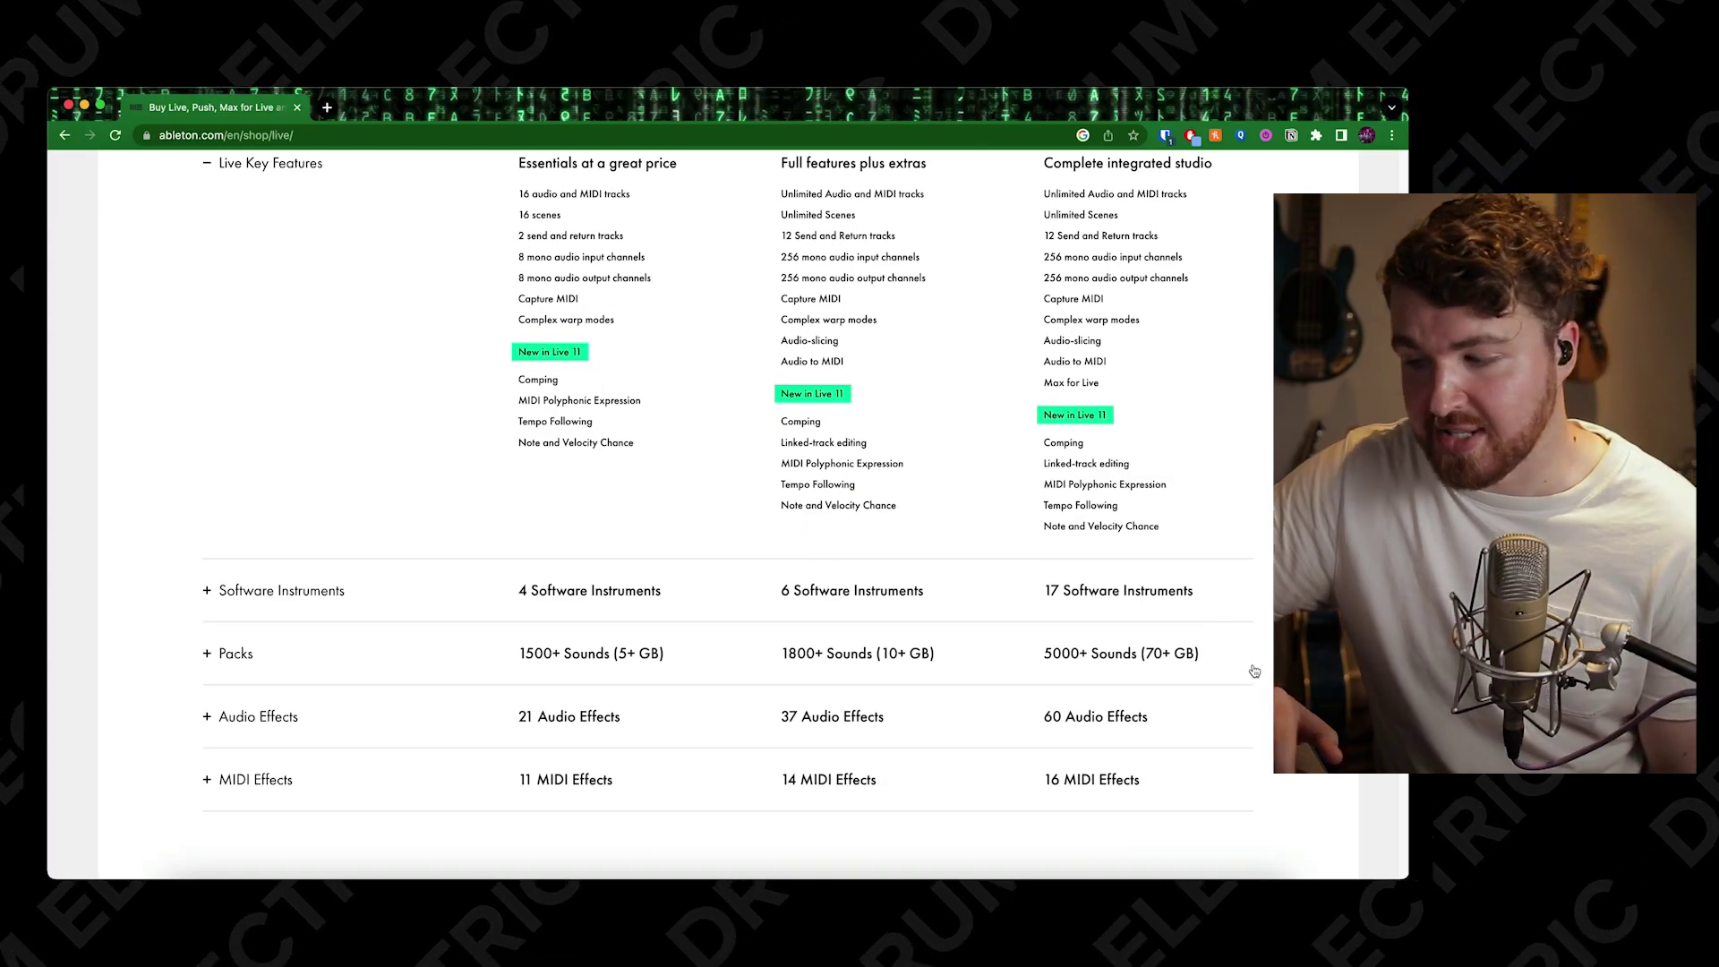
scroll(1252, 673, down, 2)
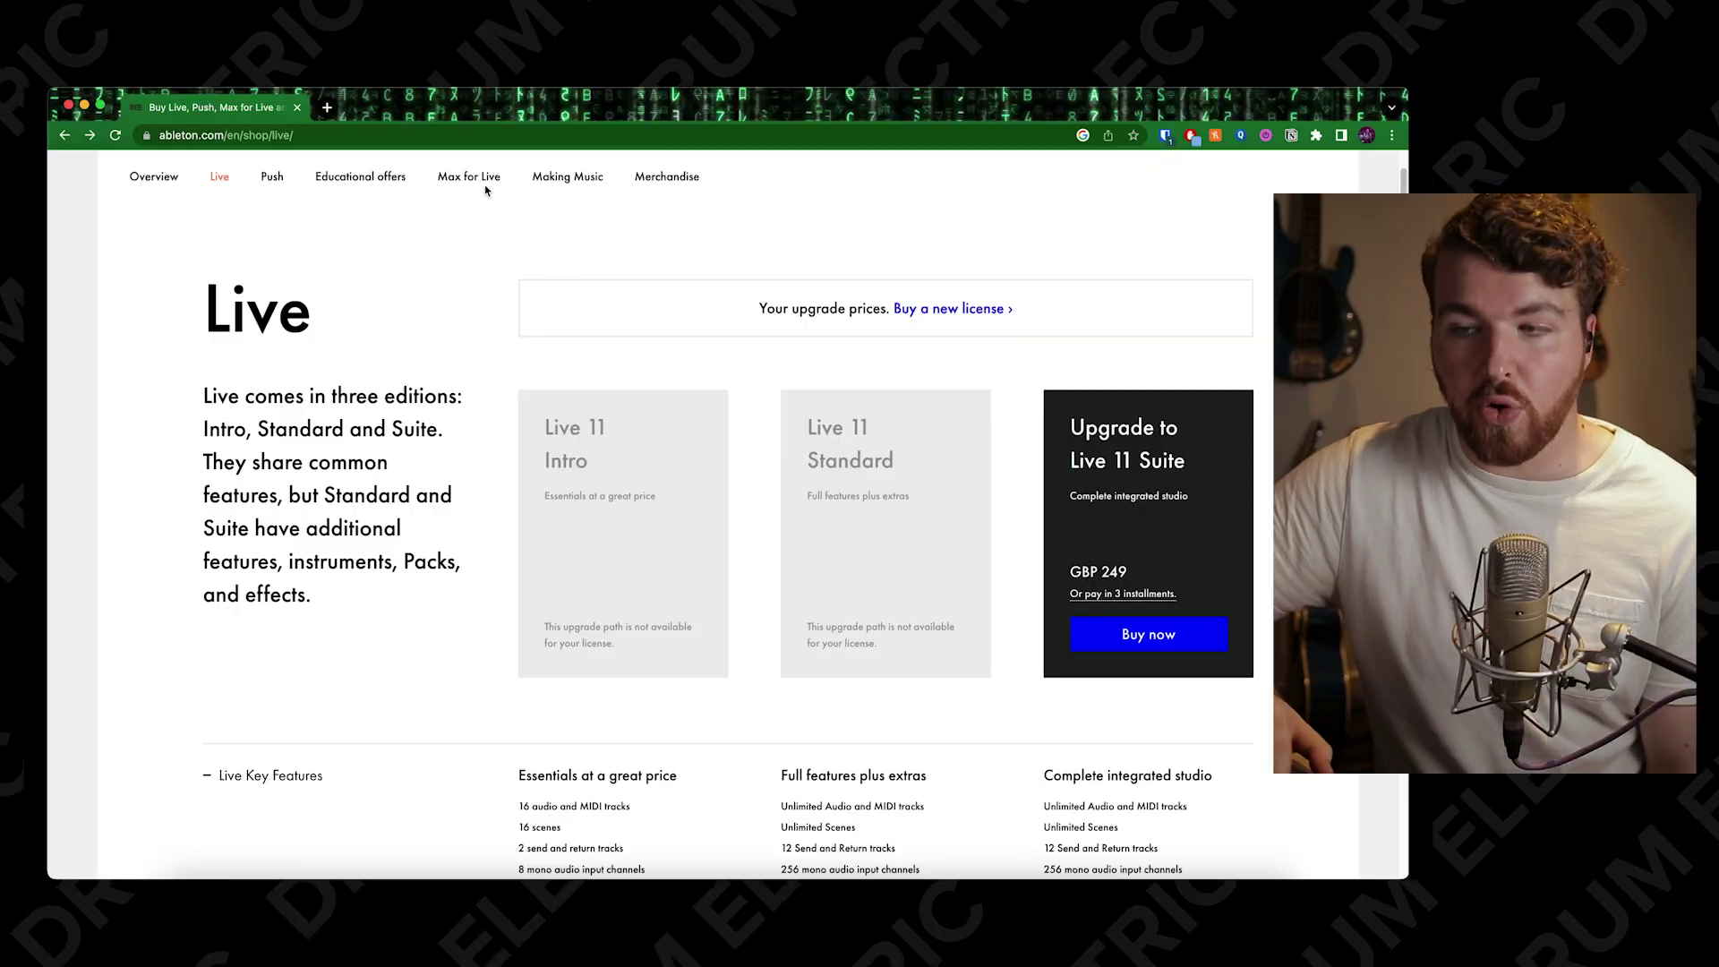
click(483, 176)
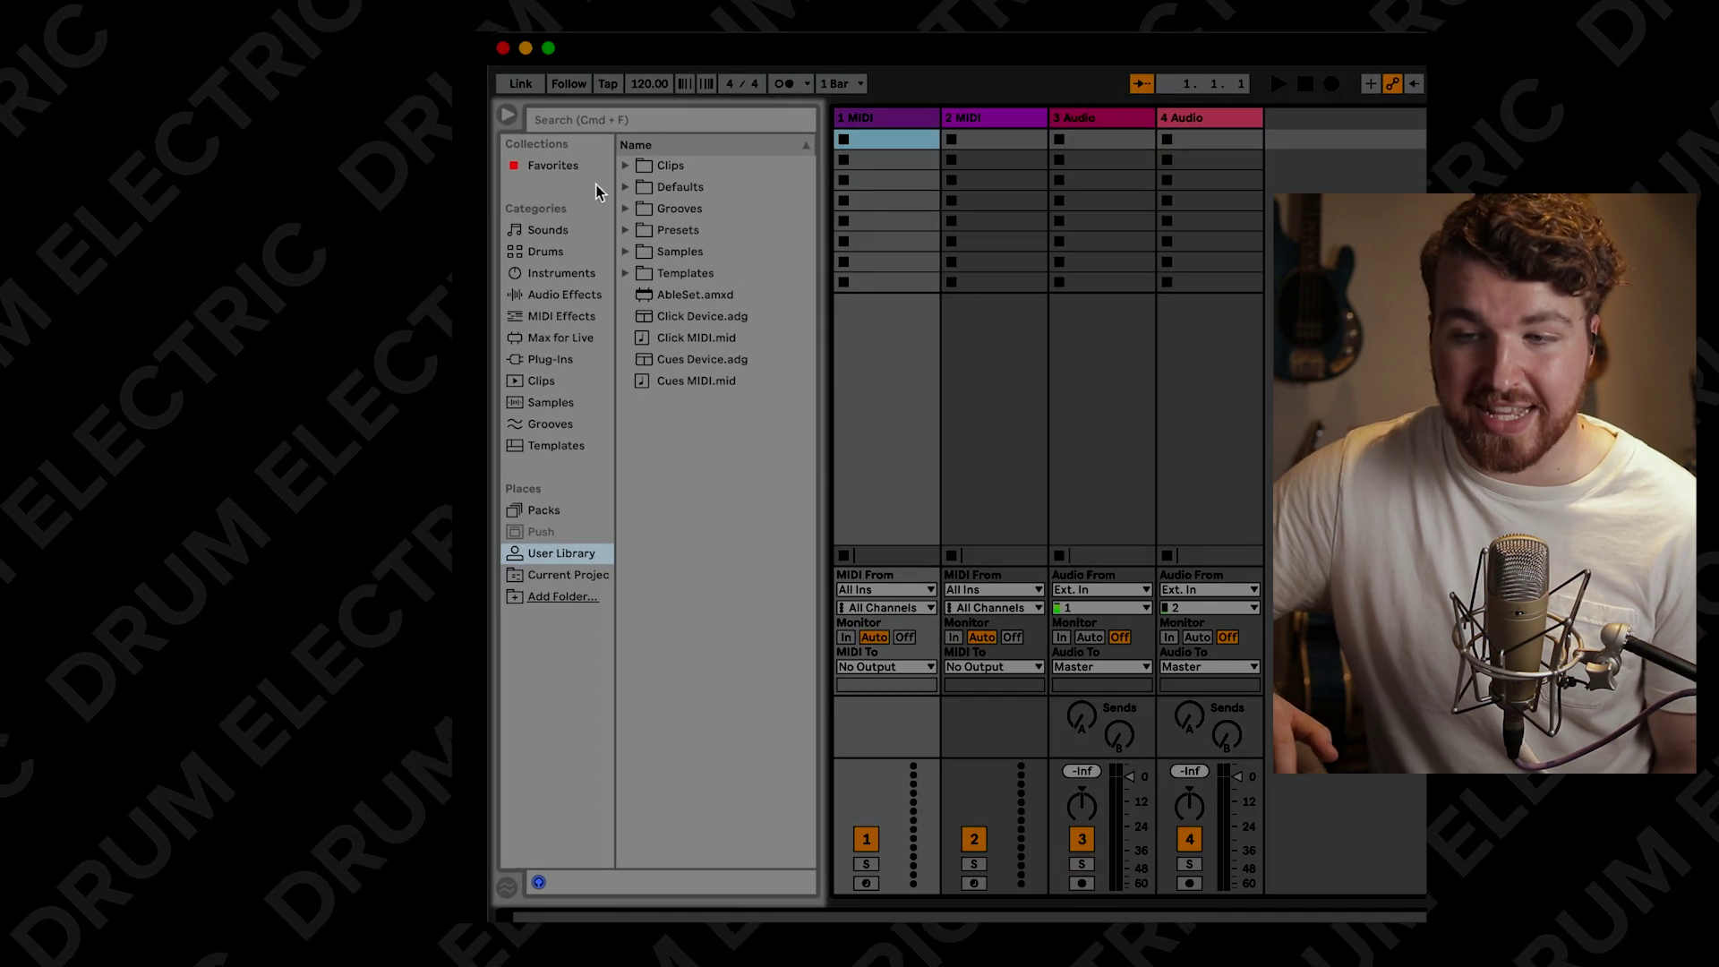
Step: Browse Sounds, Drums, Audio Effects, Max for Live and Plug-Ins, then hide browser and detail panel
click(542, 231)
click(542, 252)
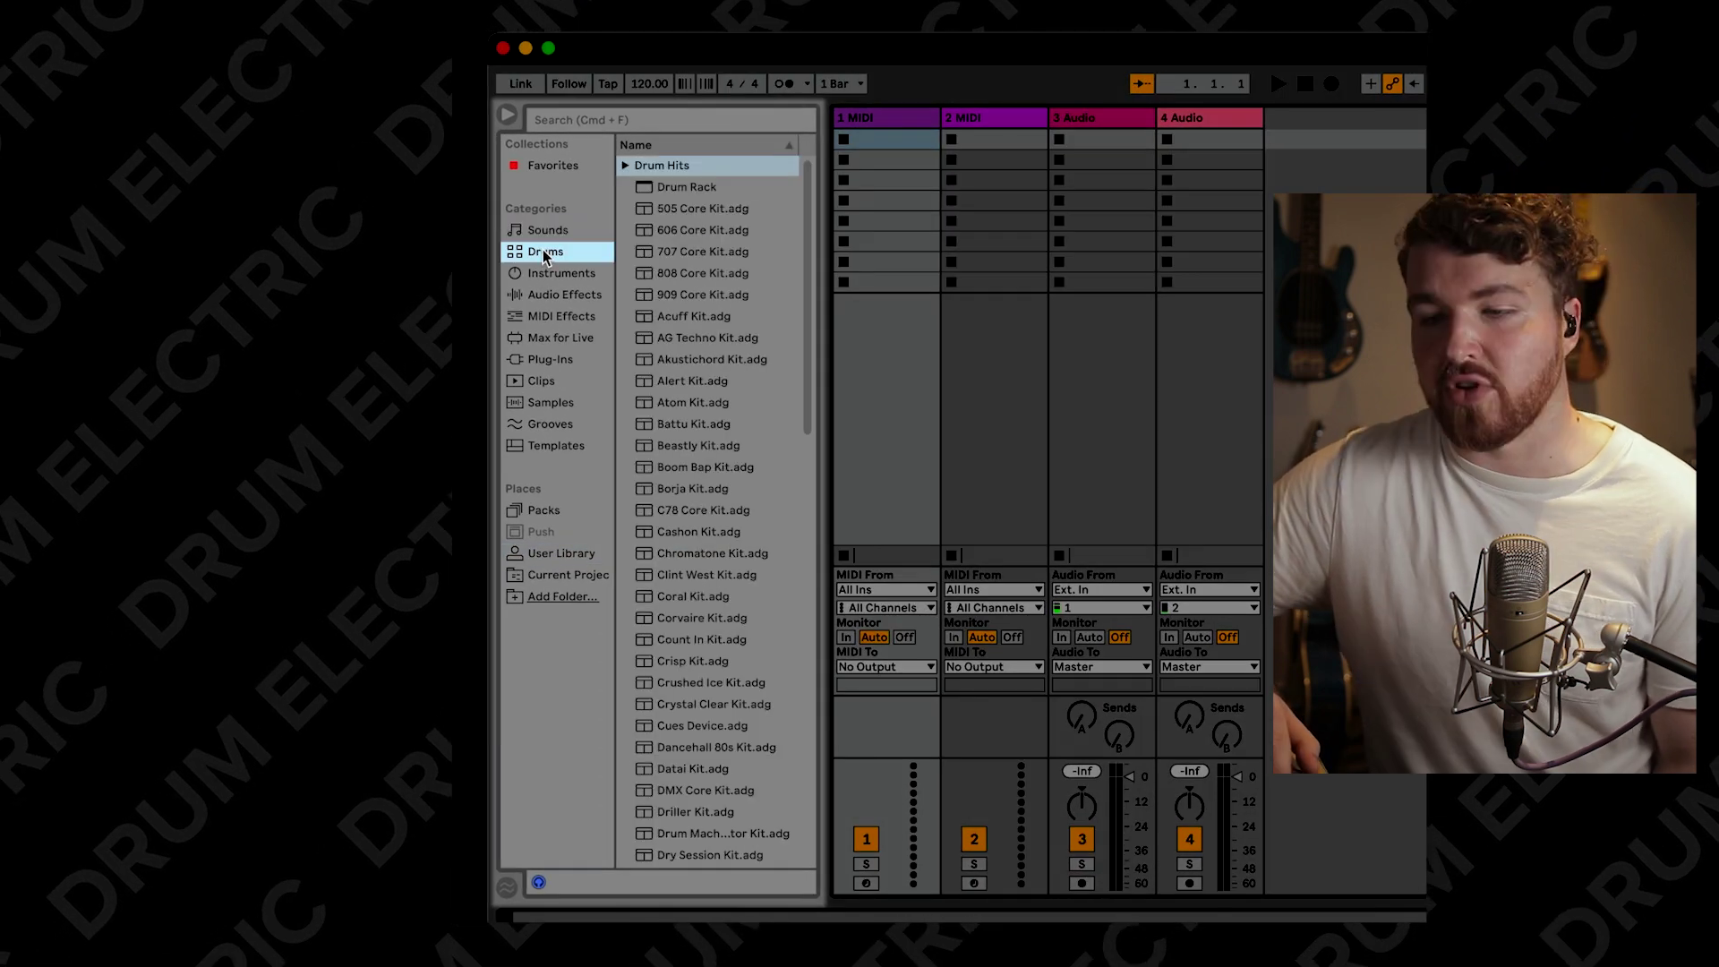
click(541, 297)
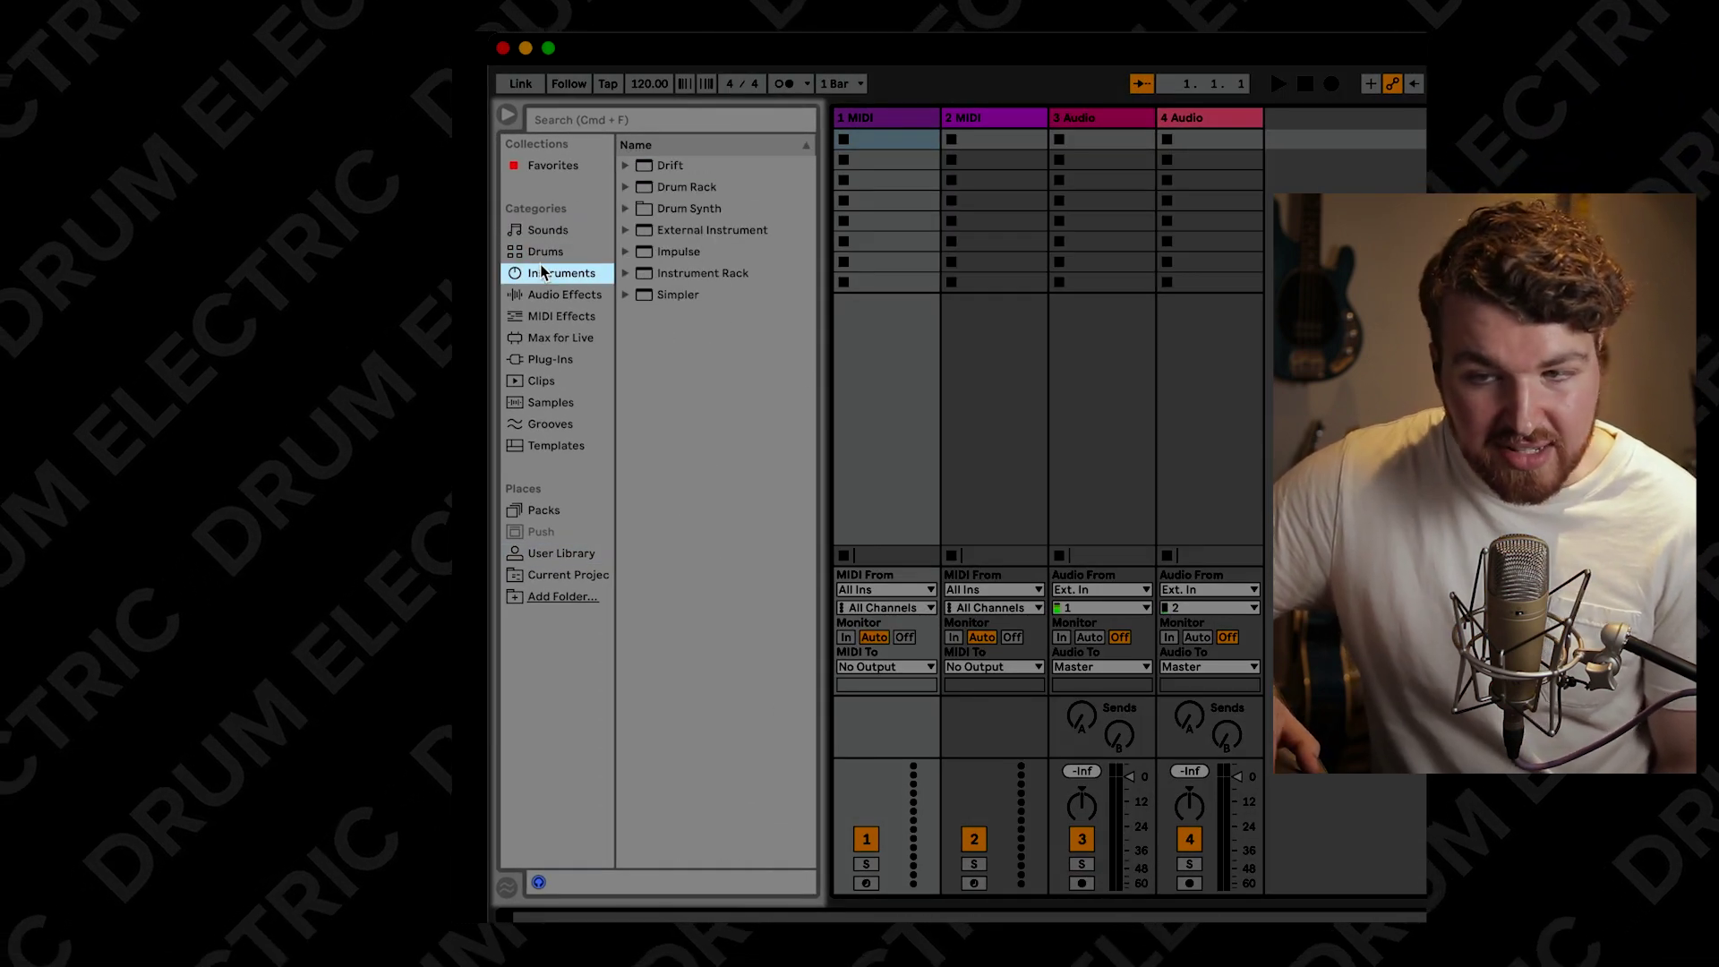
click(540, 340)
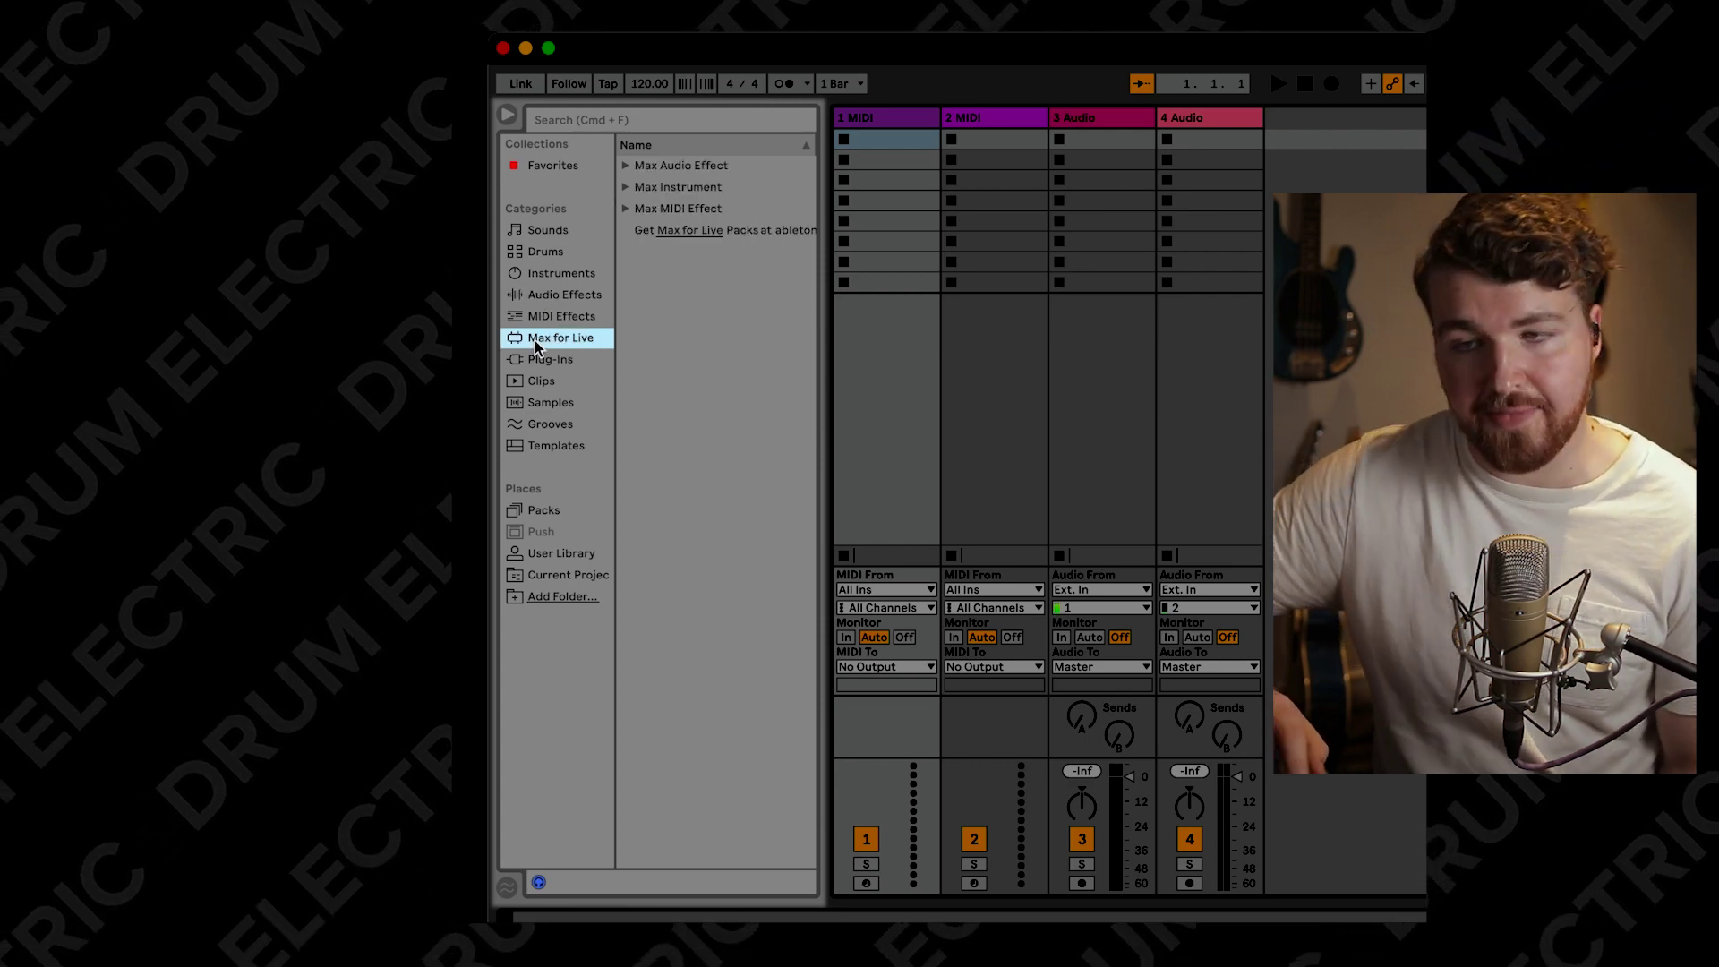
click(542, 359)
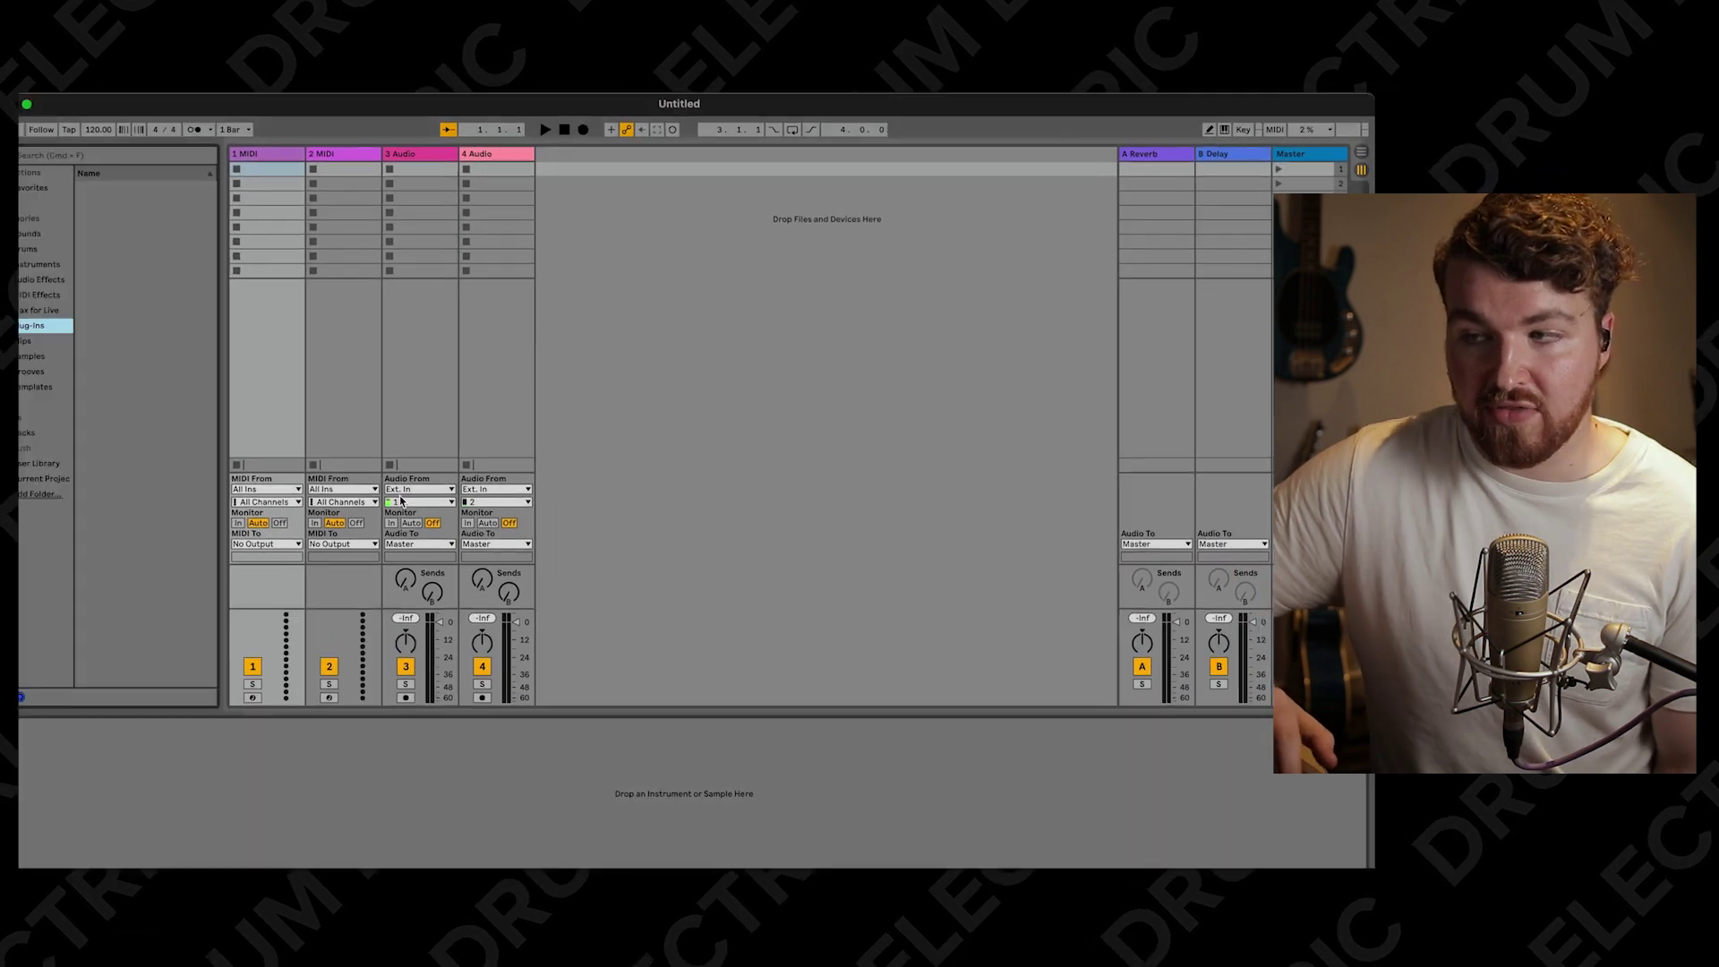
key(super+alt+b)
key(super+alt+l)
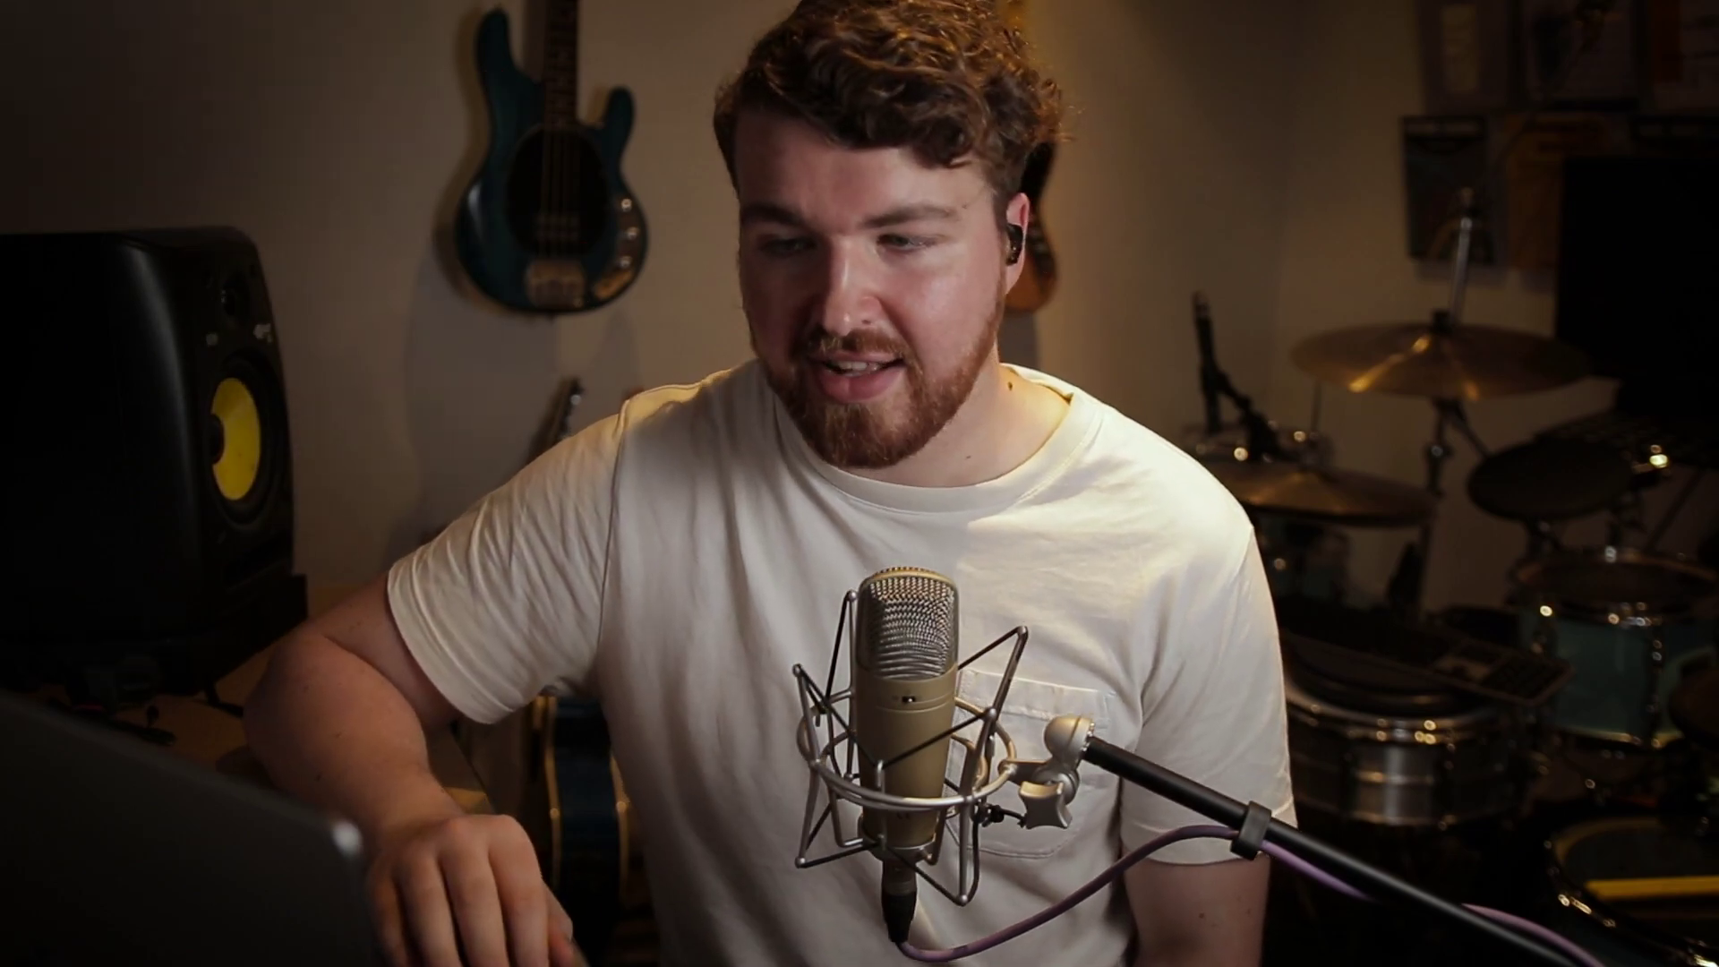
click(146, 200)
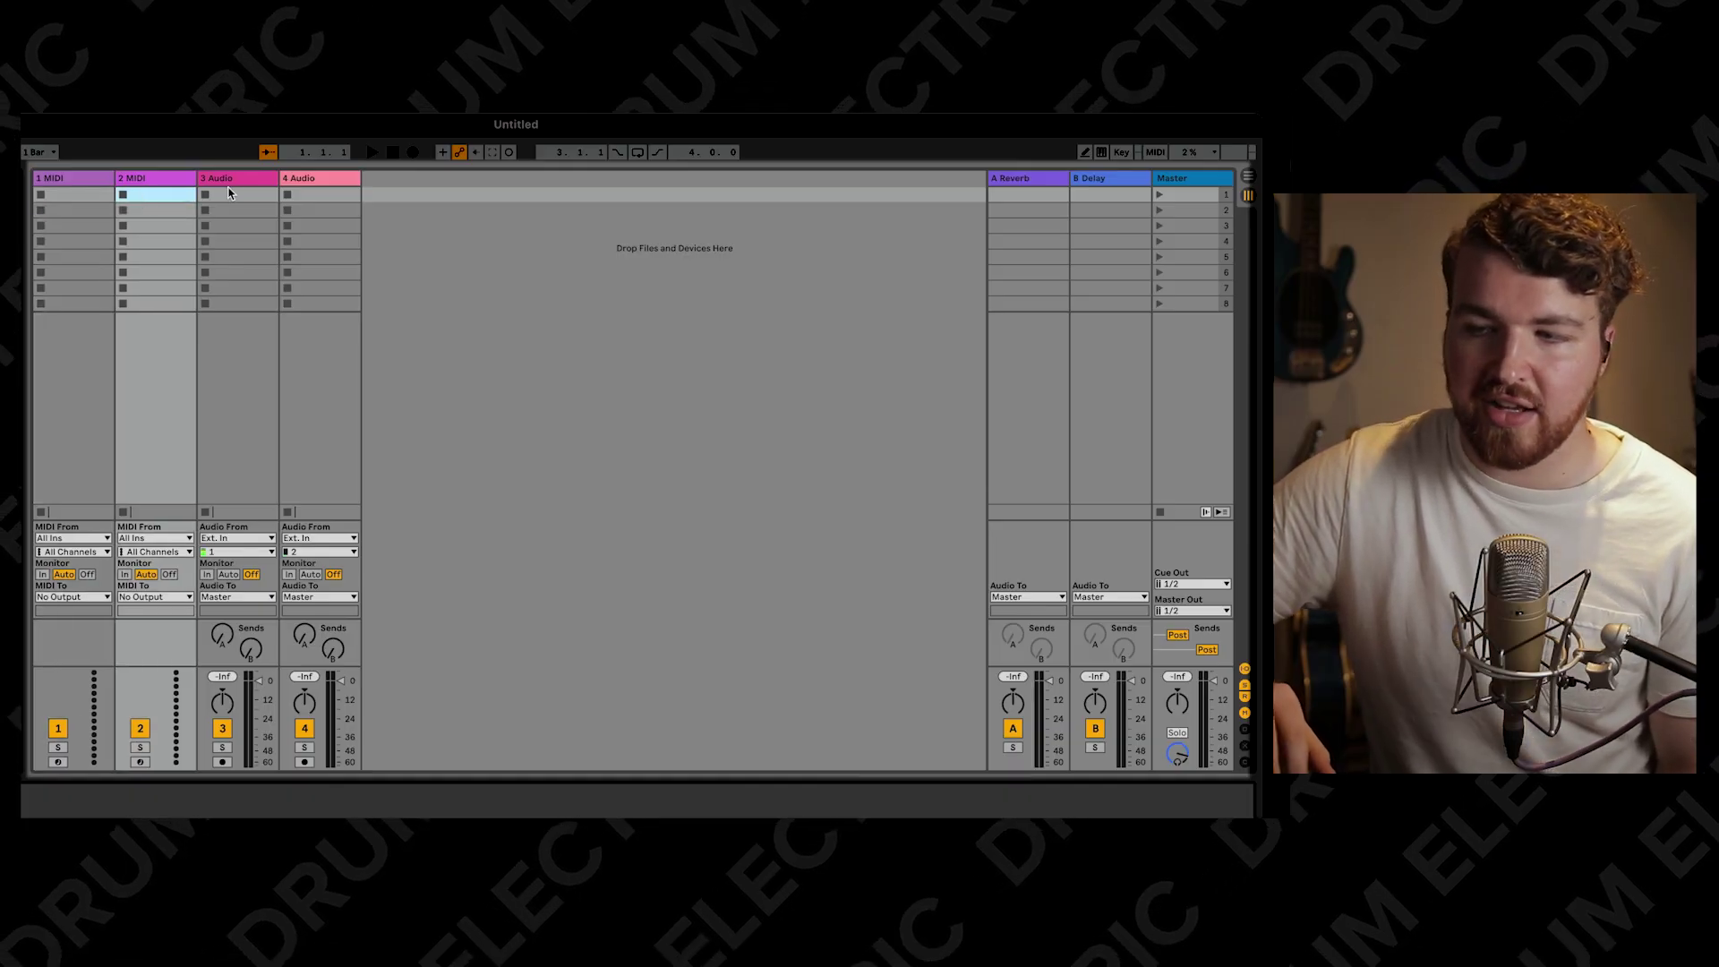
click(228, 190)
click(297, 197)
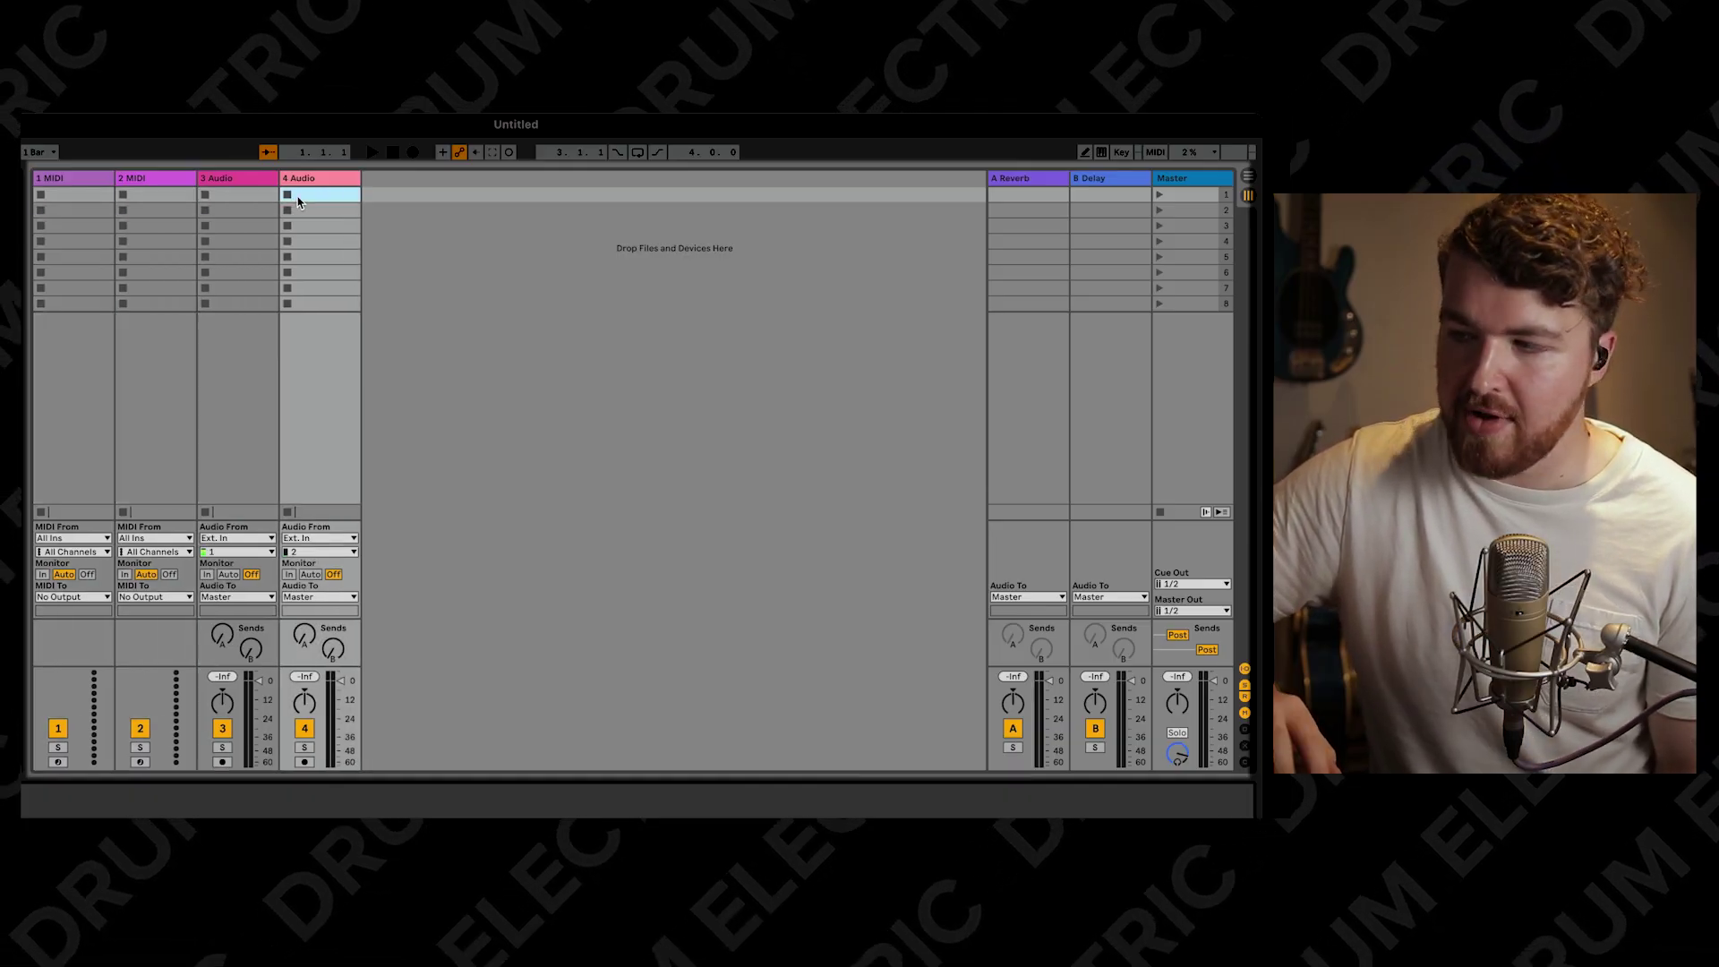
click(1047, 178)
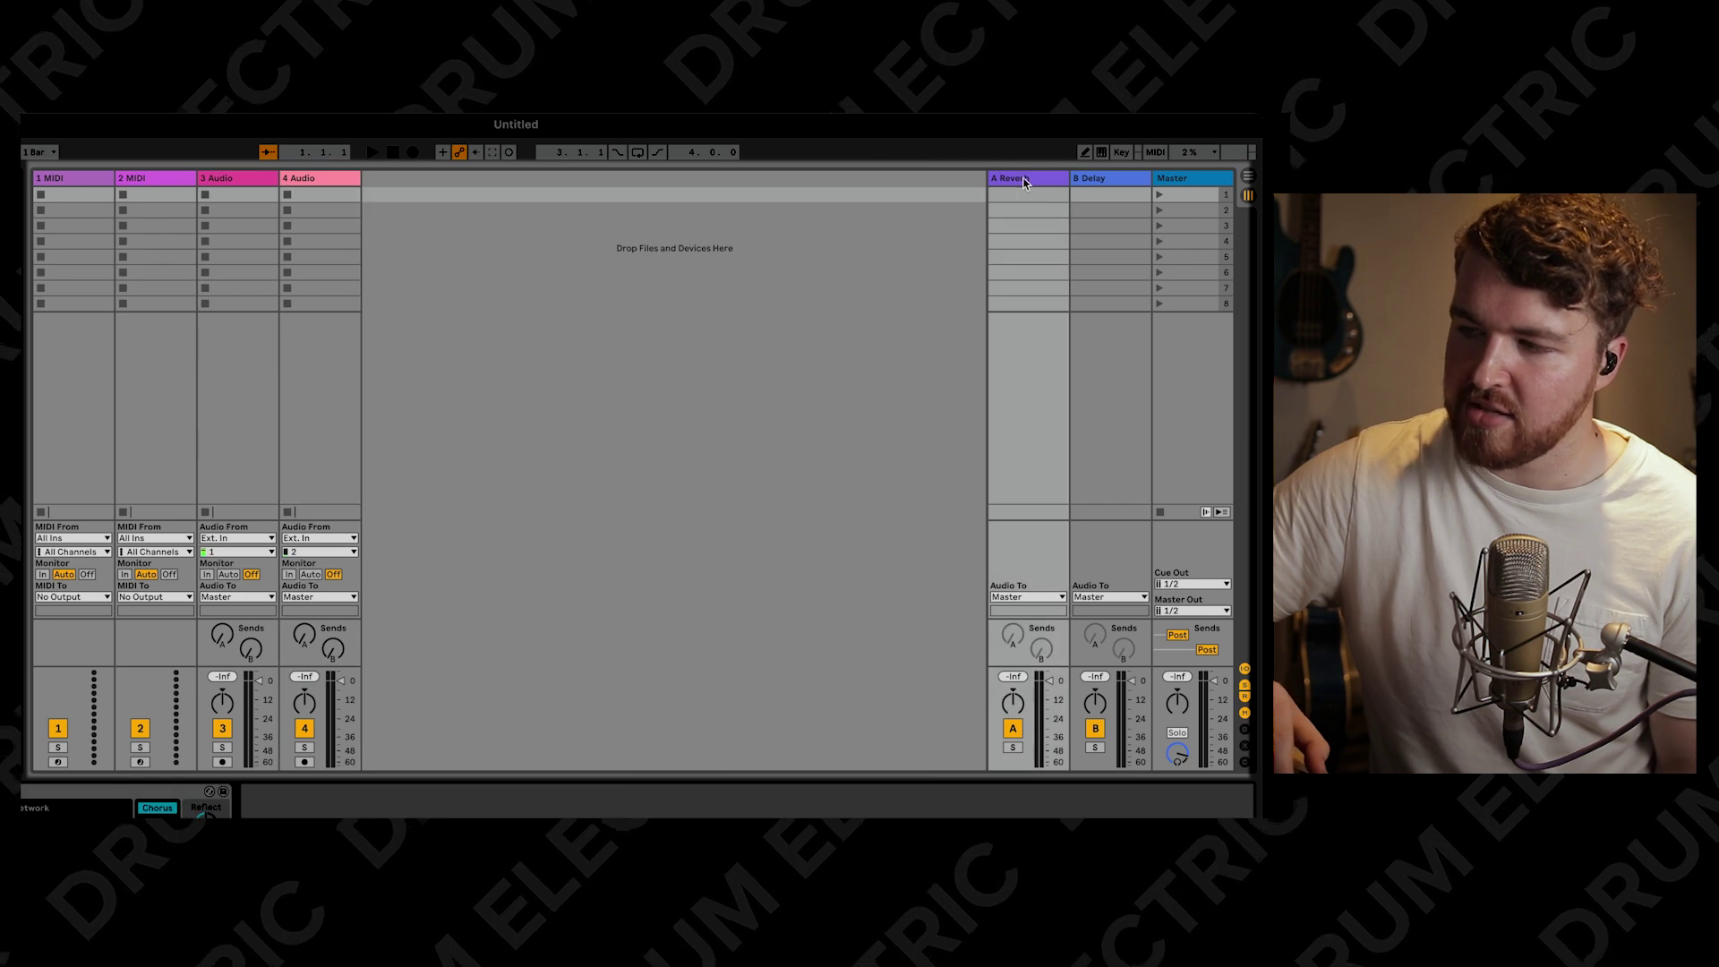
click(1081, 179)
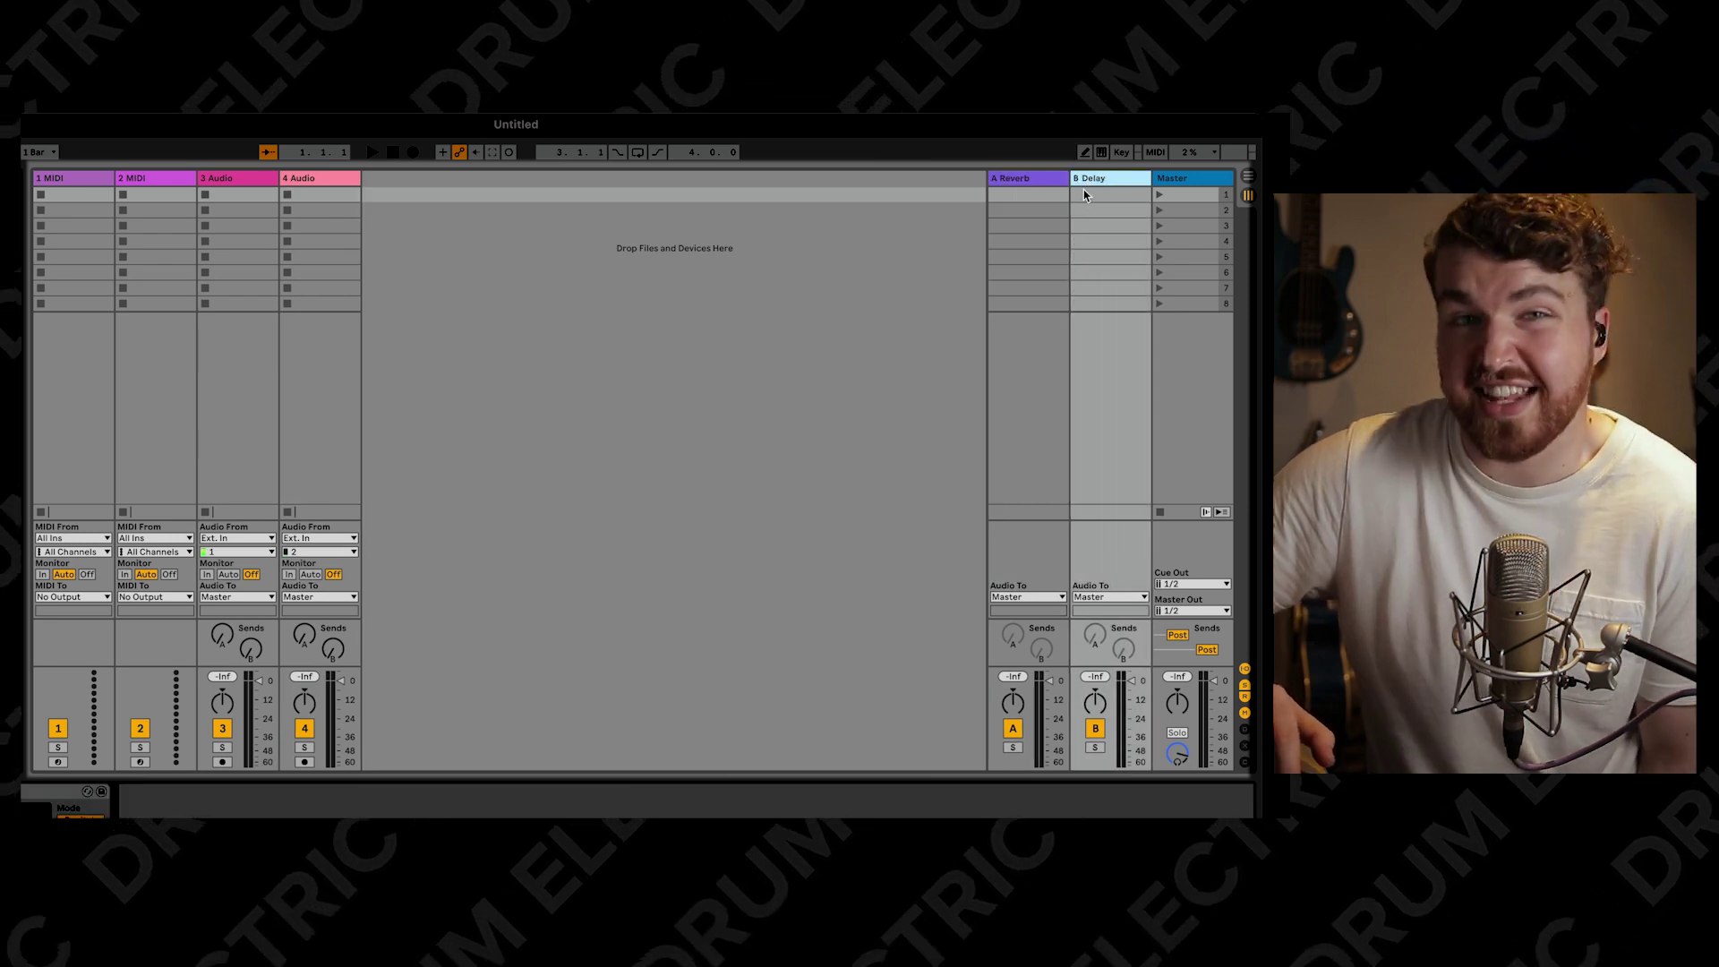
click(1188, 195)
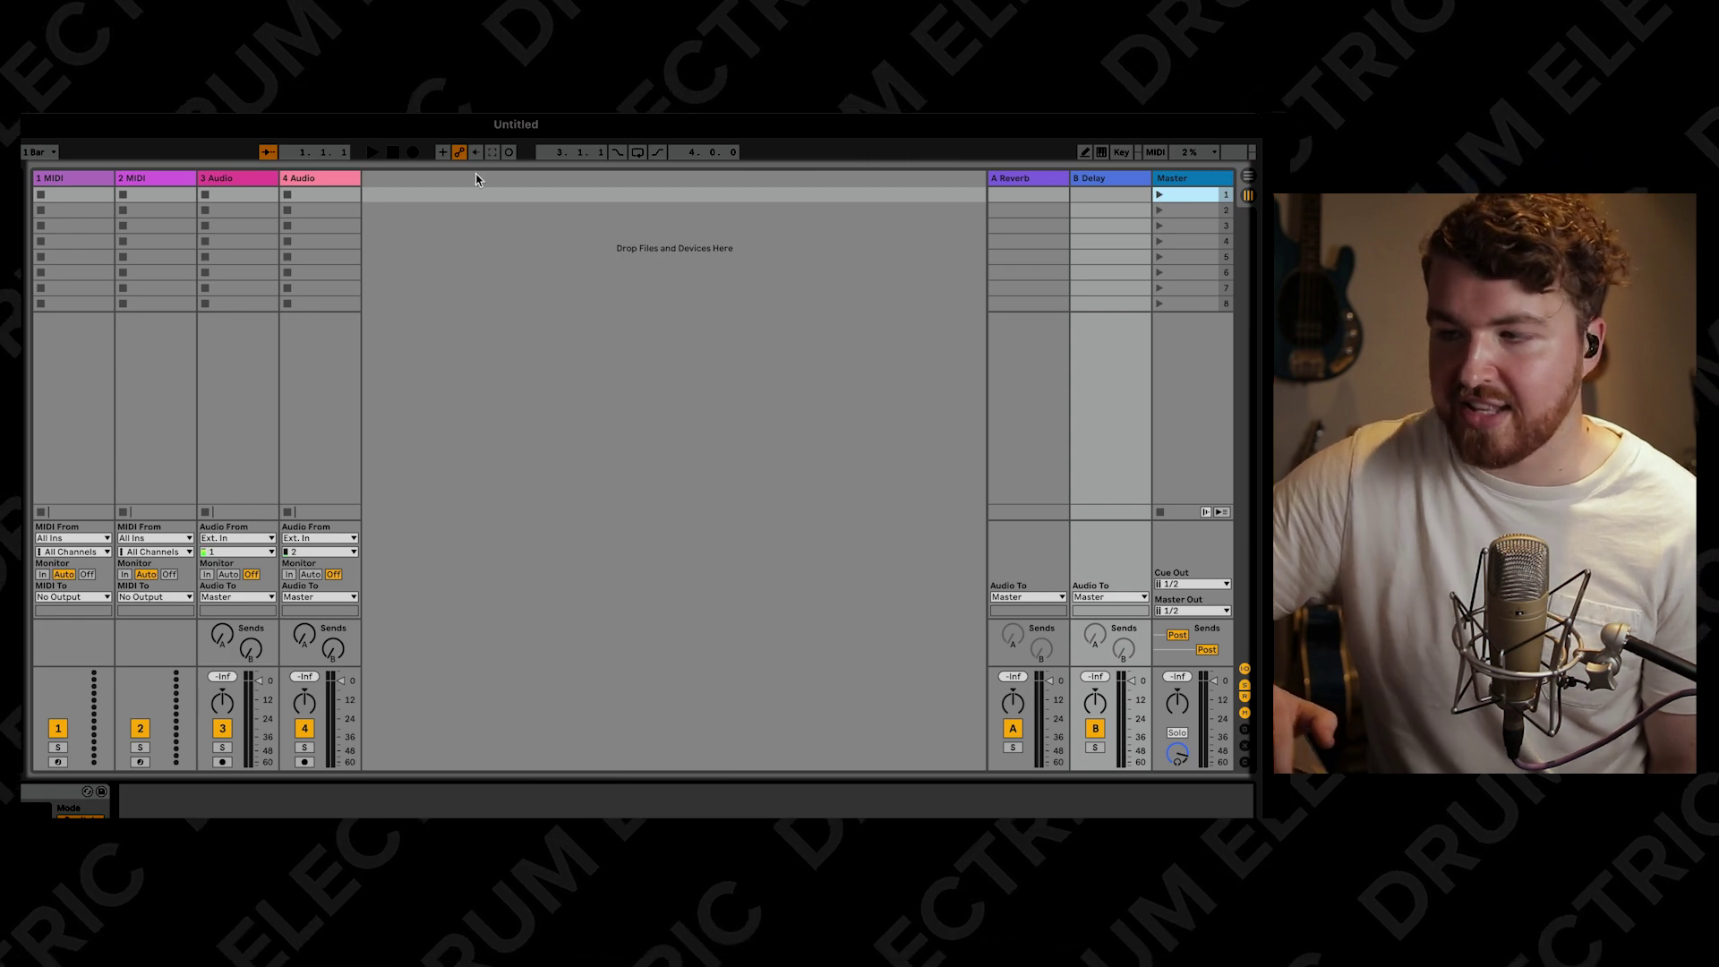
click(1158, 196)
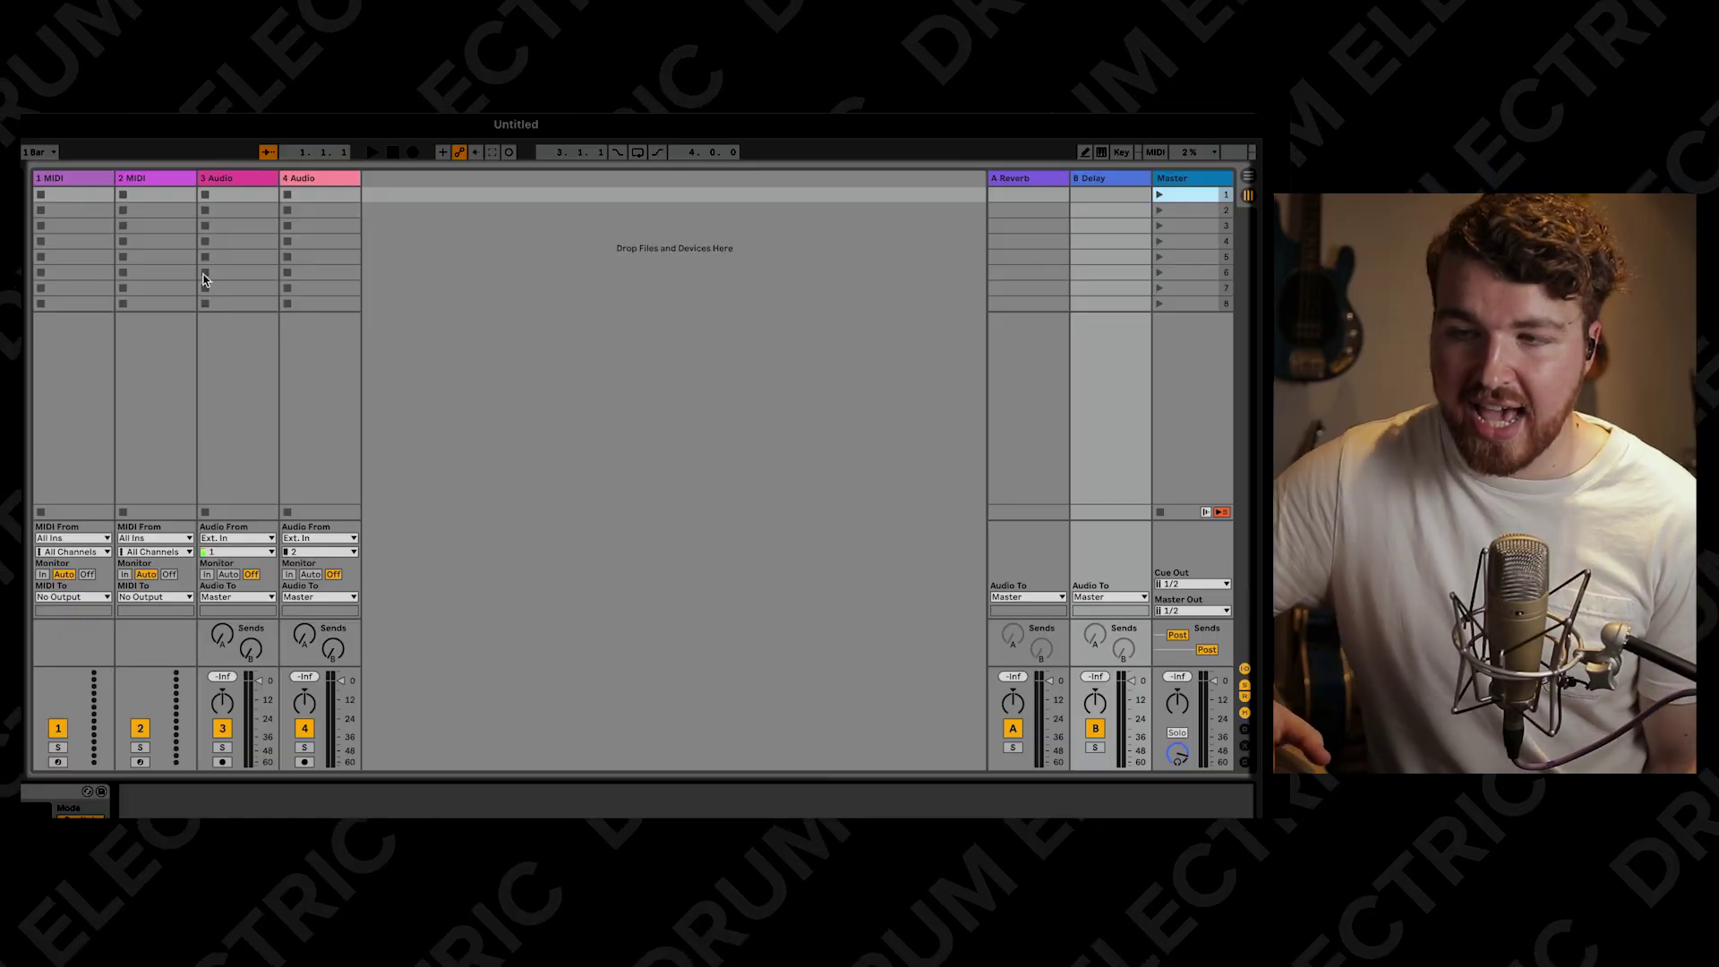
click(81, 178)
click(145, 180)
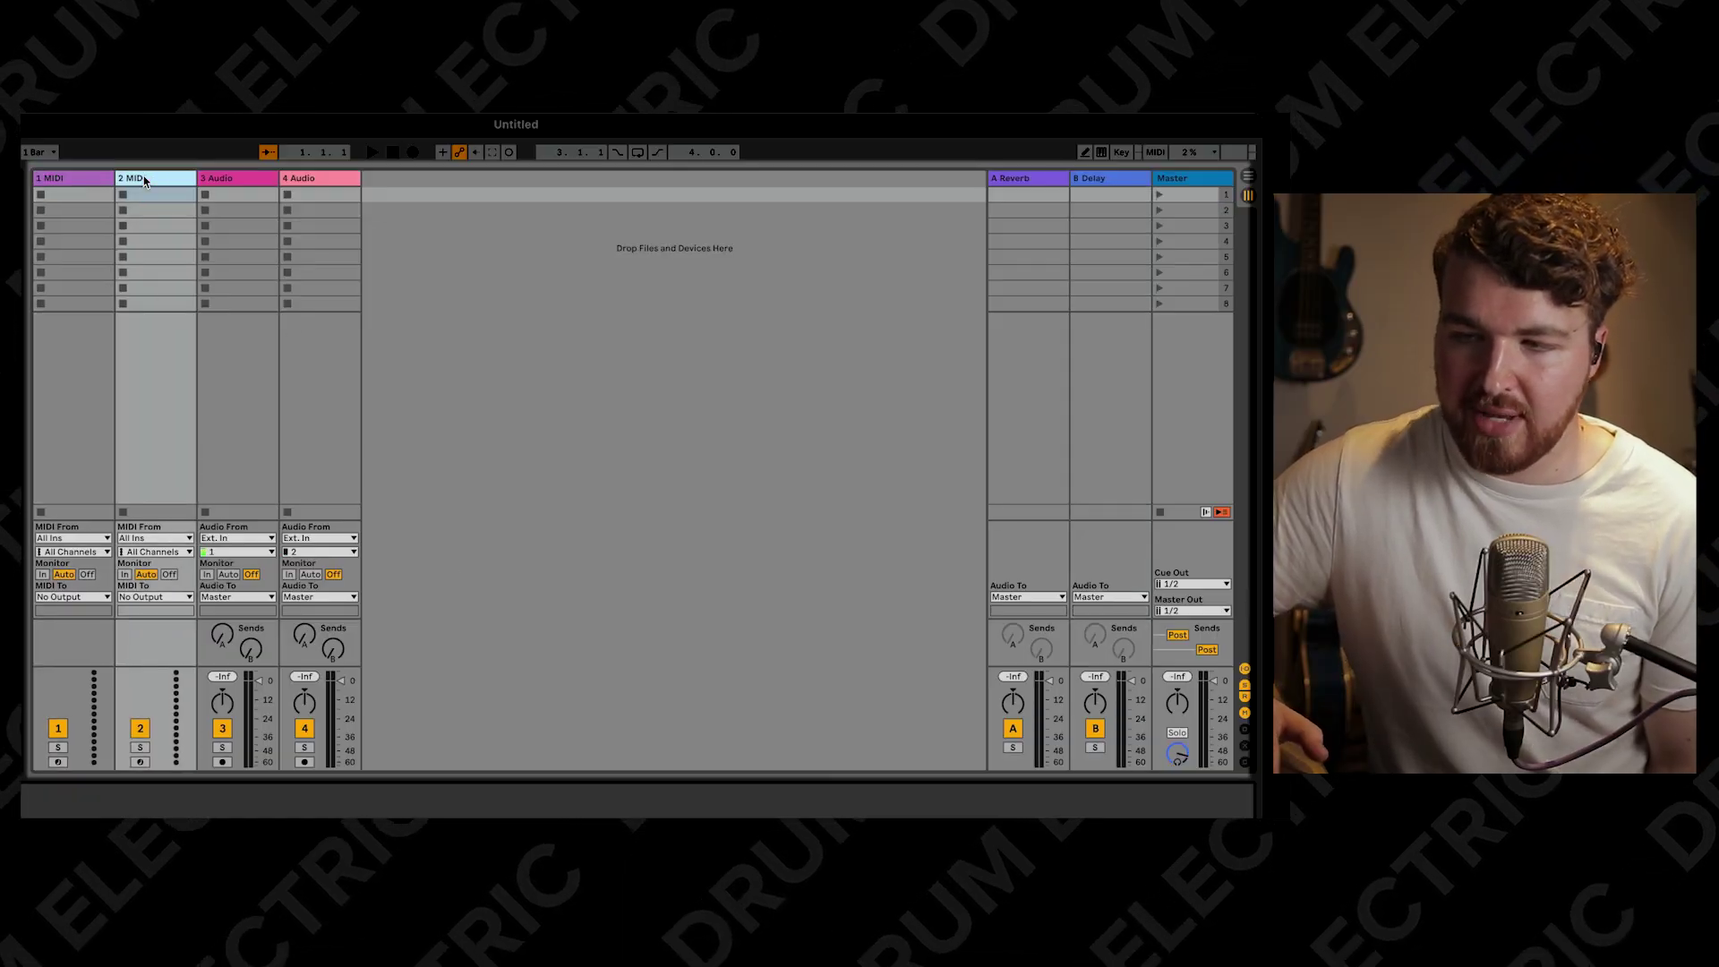
click(215, 180)
key(Right)
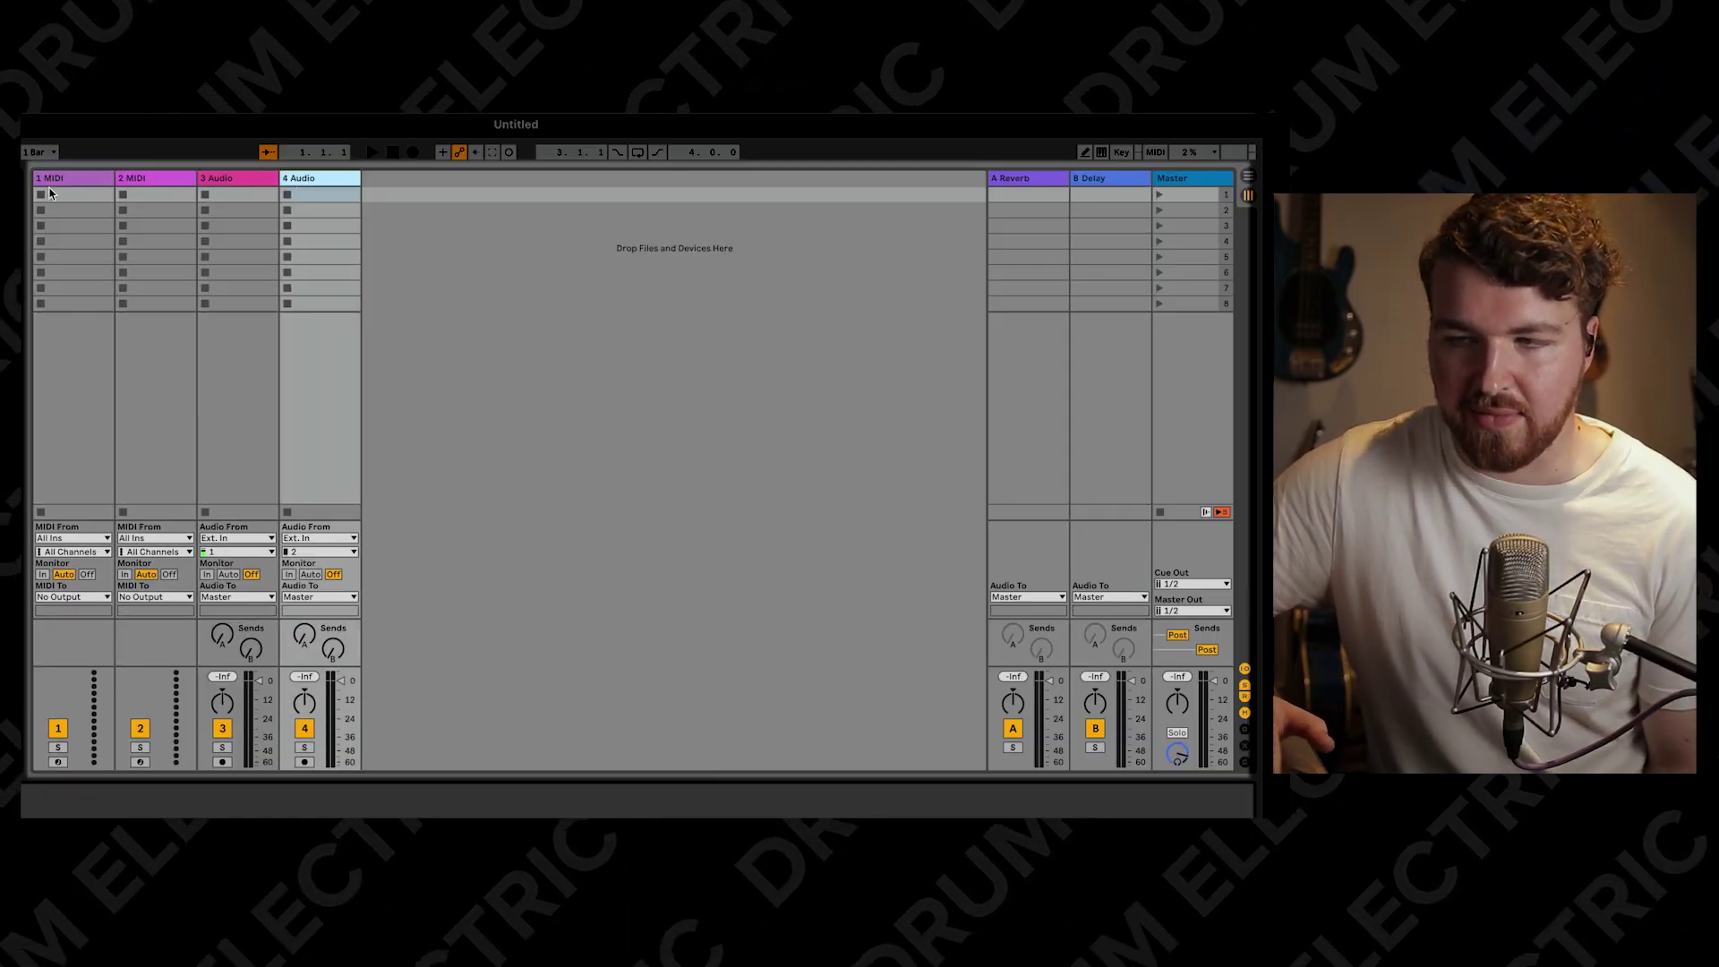
click(240, 179)
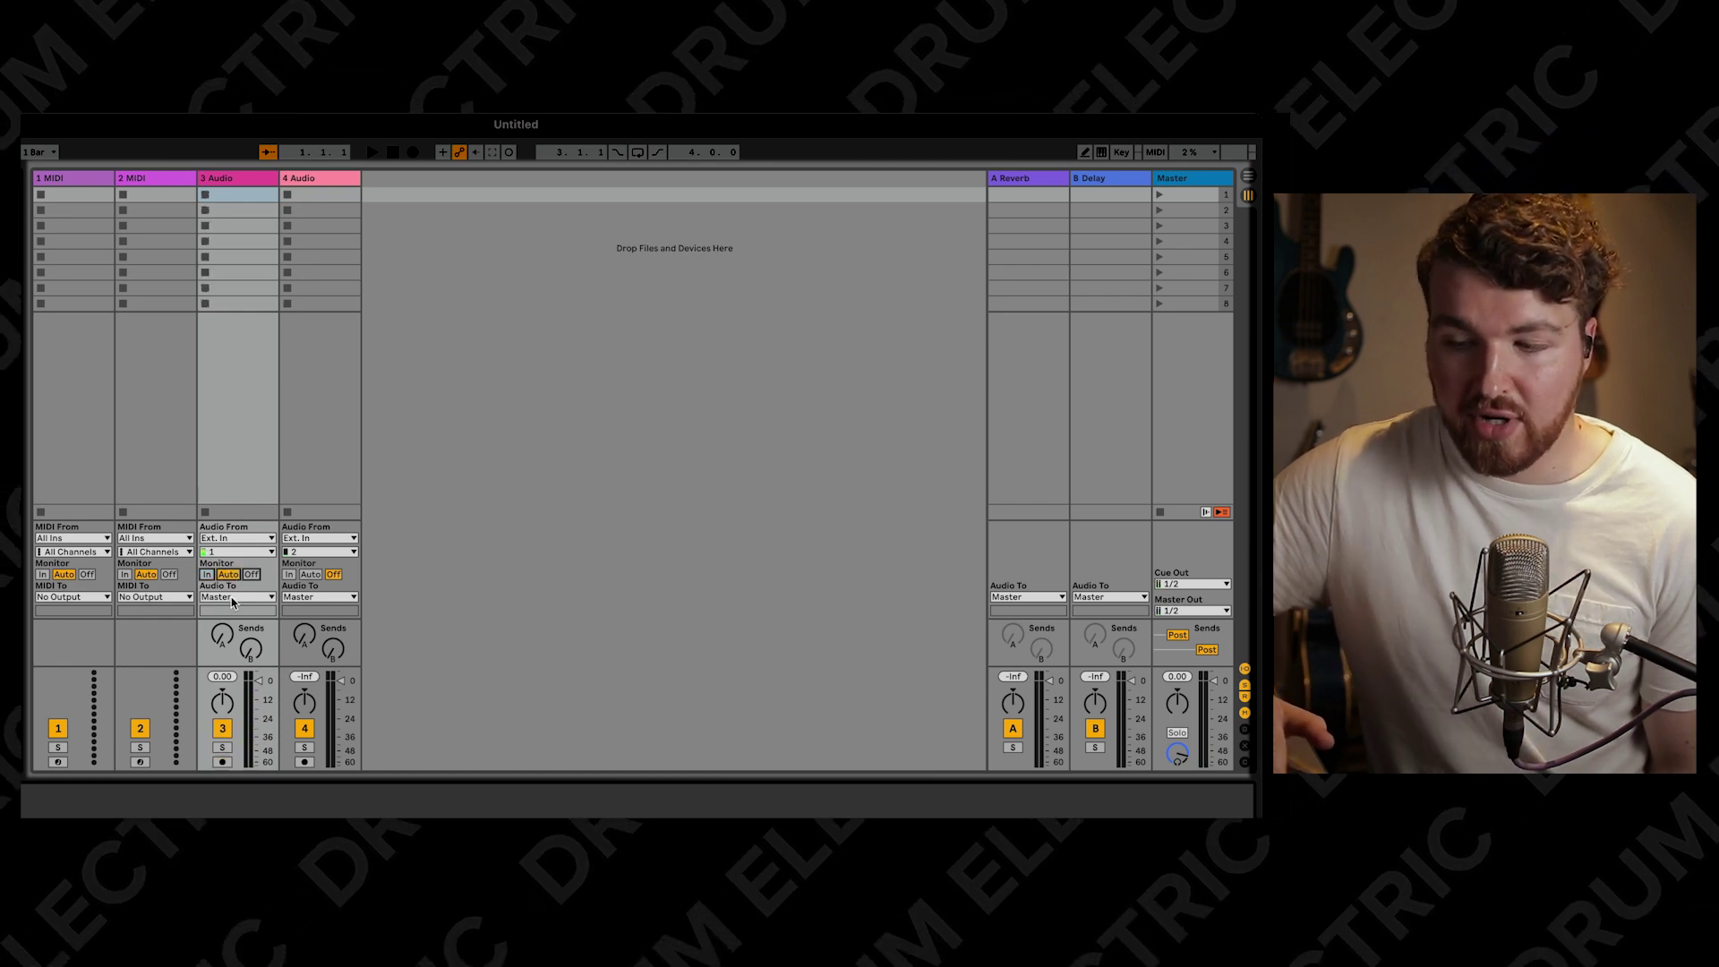
Step: Keep track 3's output routed to Master and arm track 3 for recording
click(1175, 181)
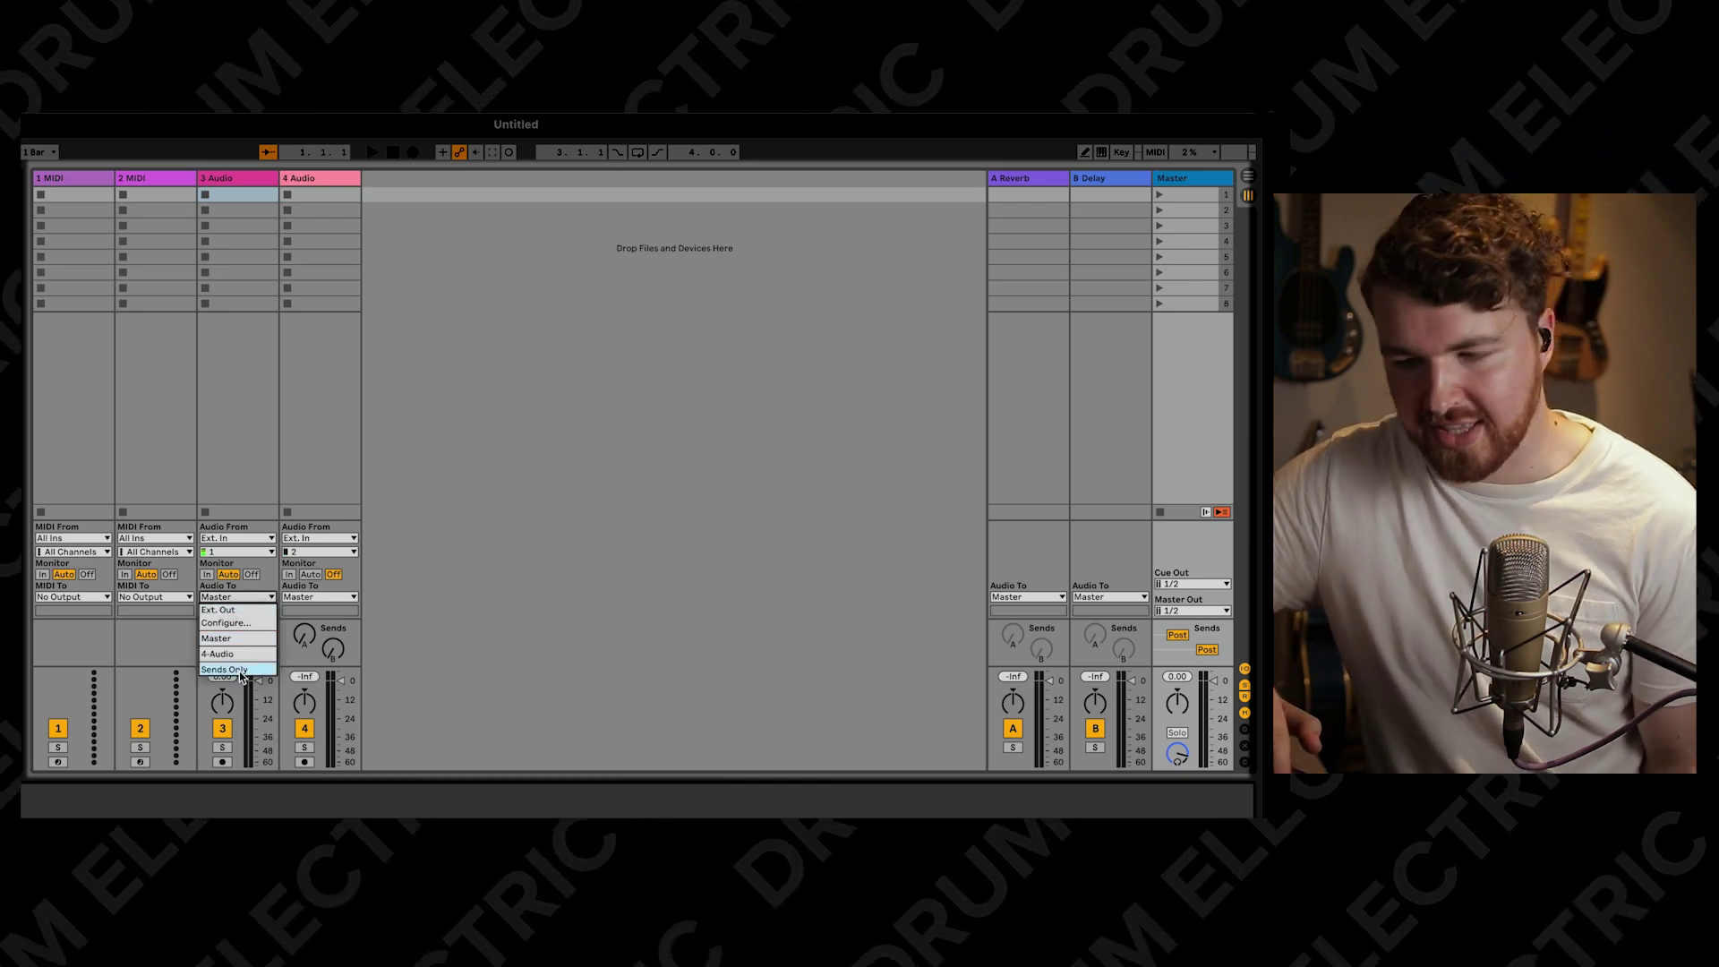
click(501, 564)
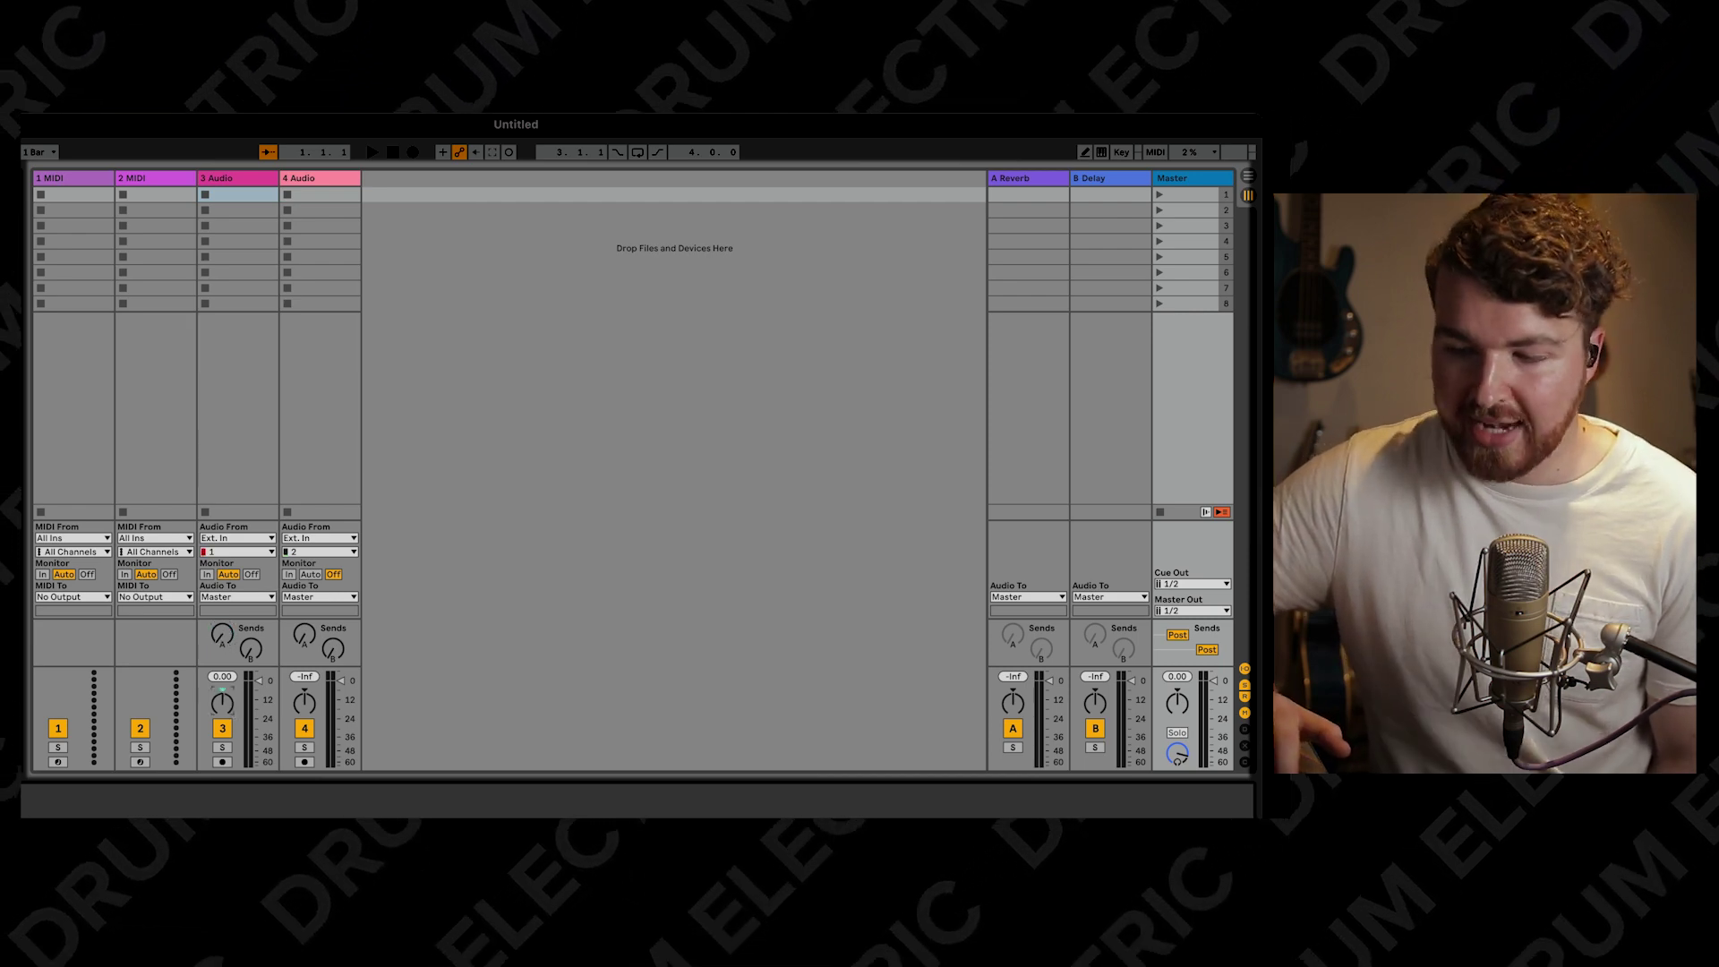
click(223, 763)
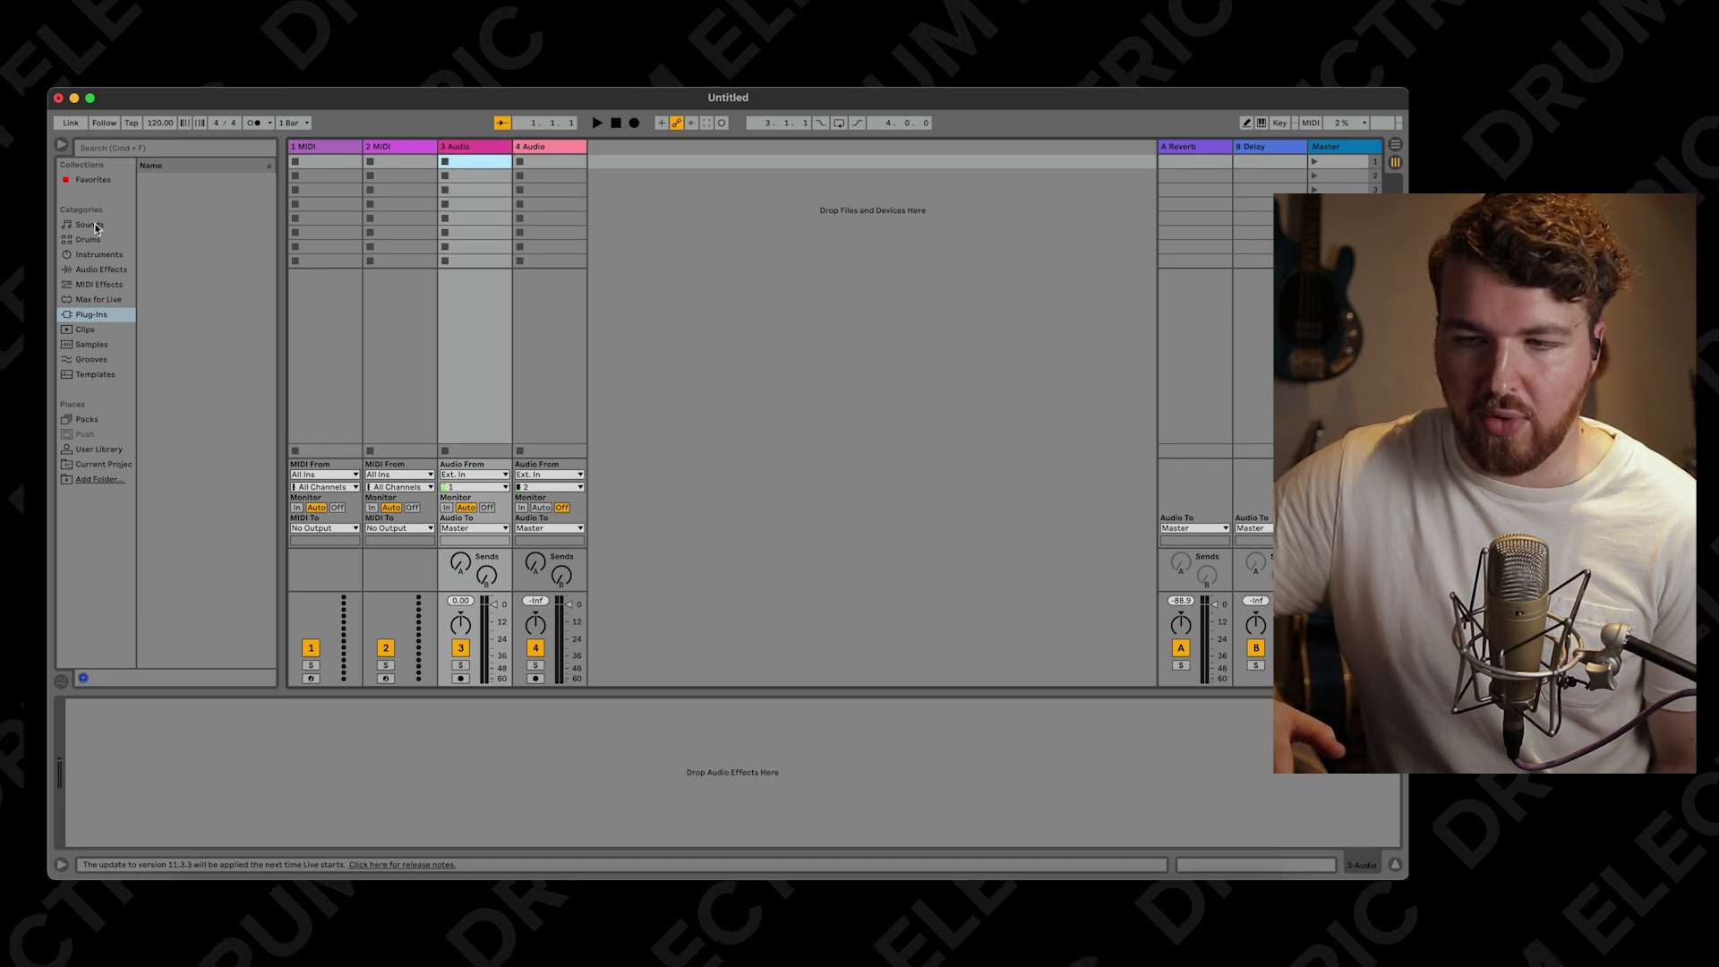
Step: List the Audio Effects folders and drag the Compressor toward track 3's device view
click(101, 268)
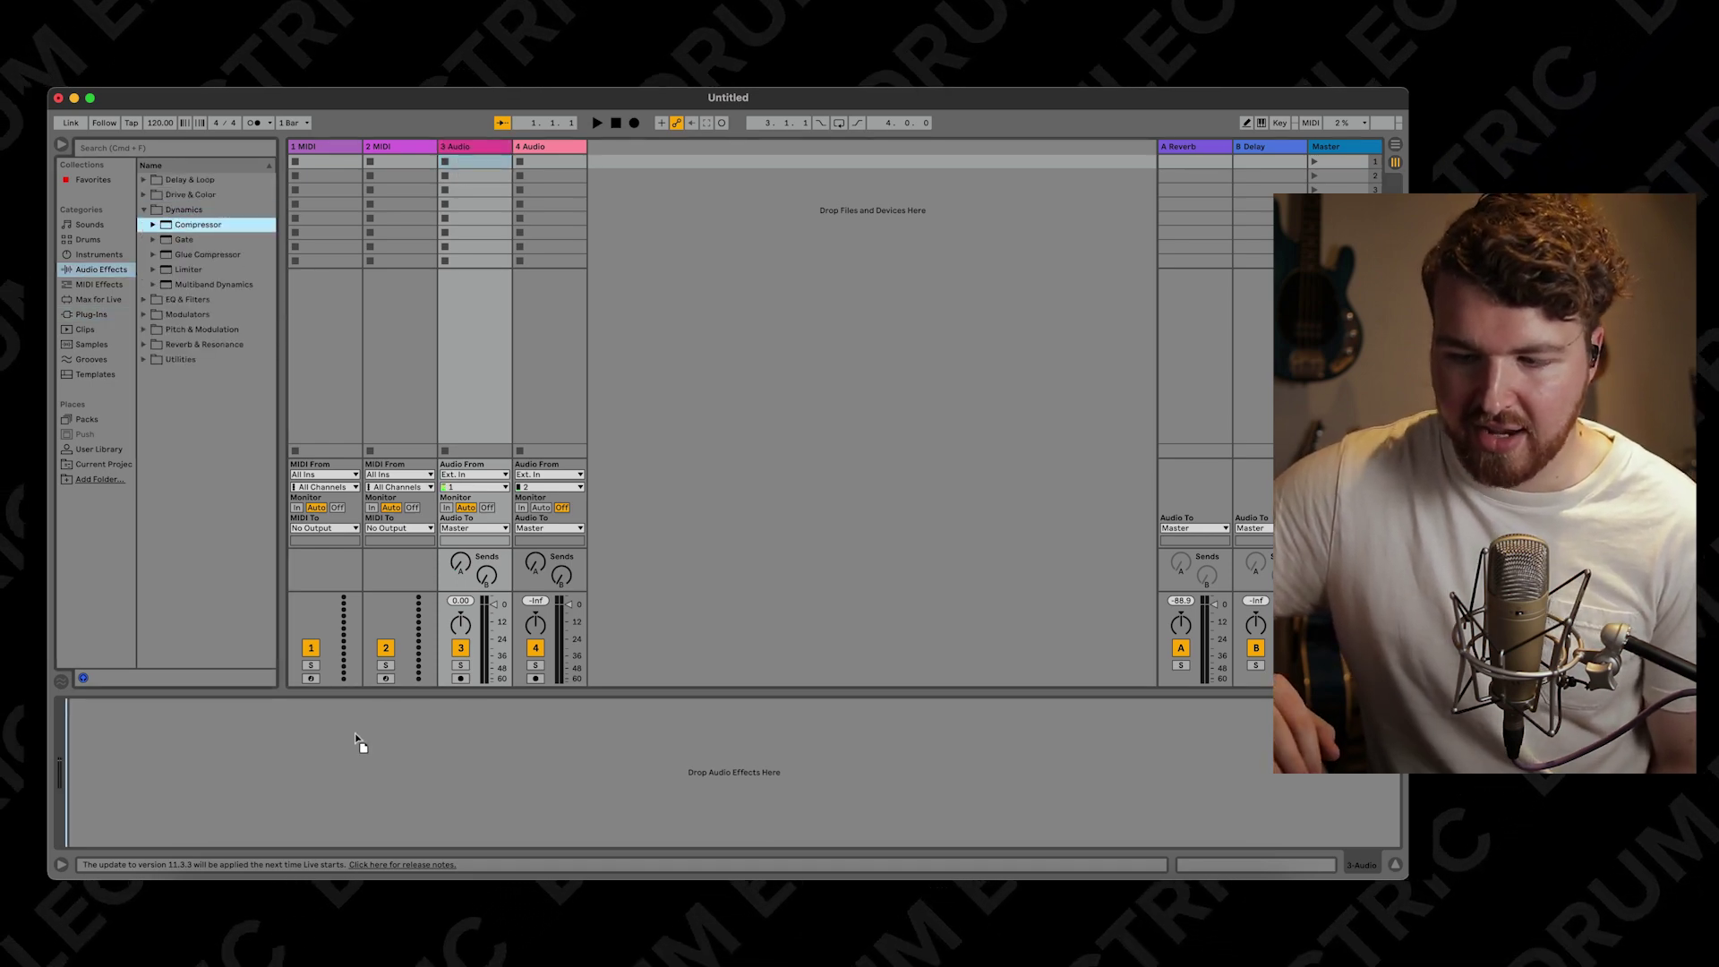
drag(354, 733, 355, 738)
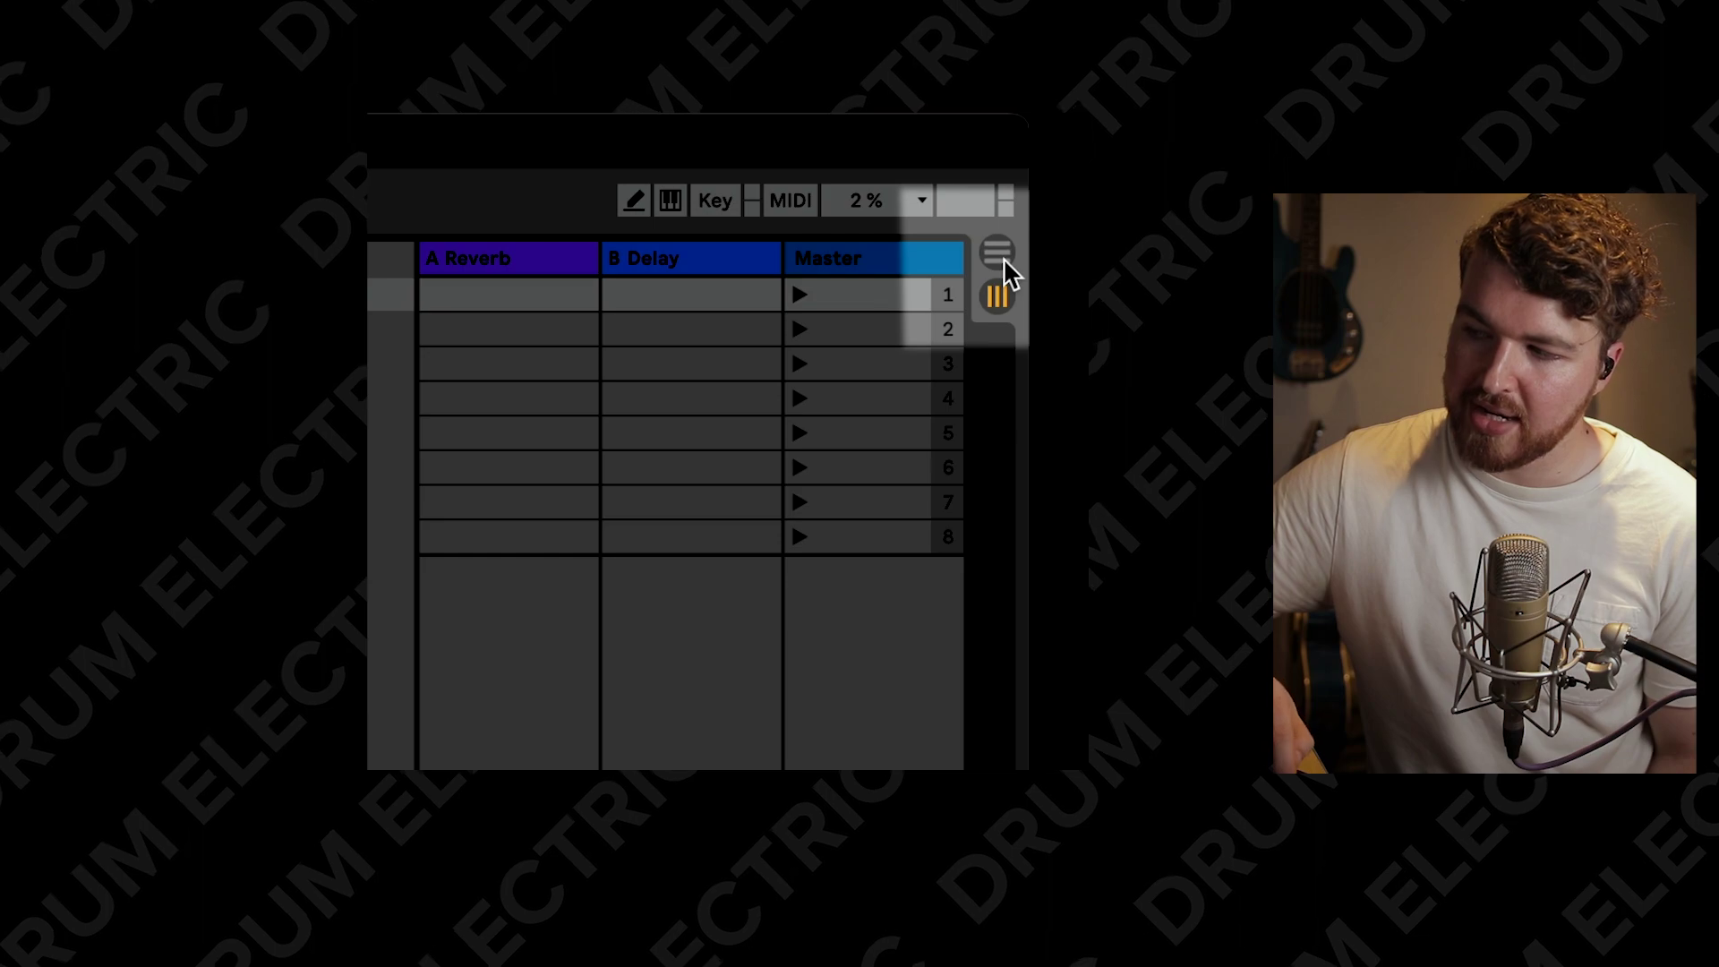
click(1395, 145)
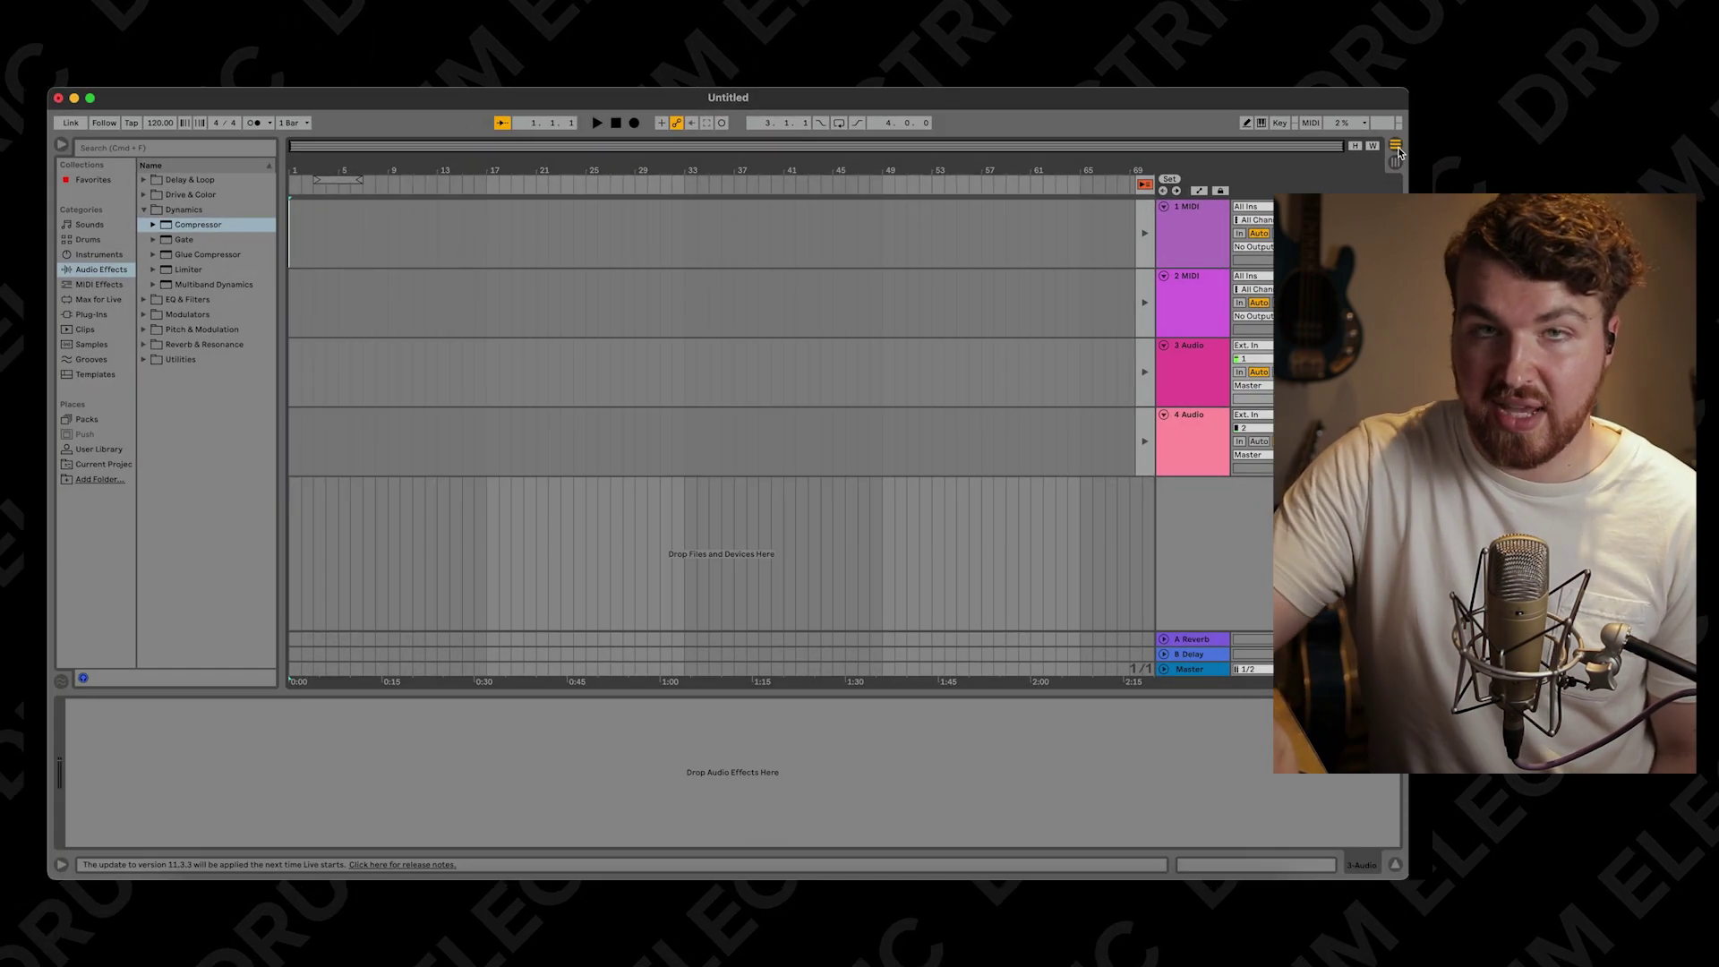
click(1093, 262)
click(1093, 229)
click(1093, 262)
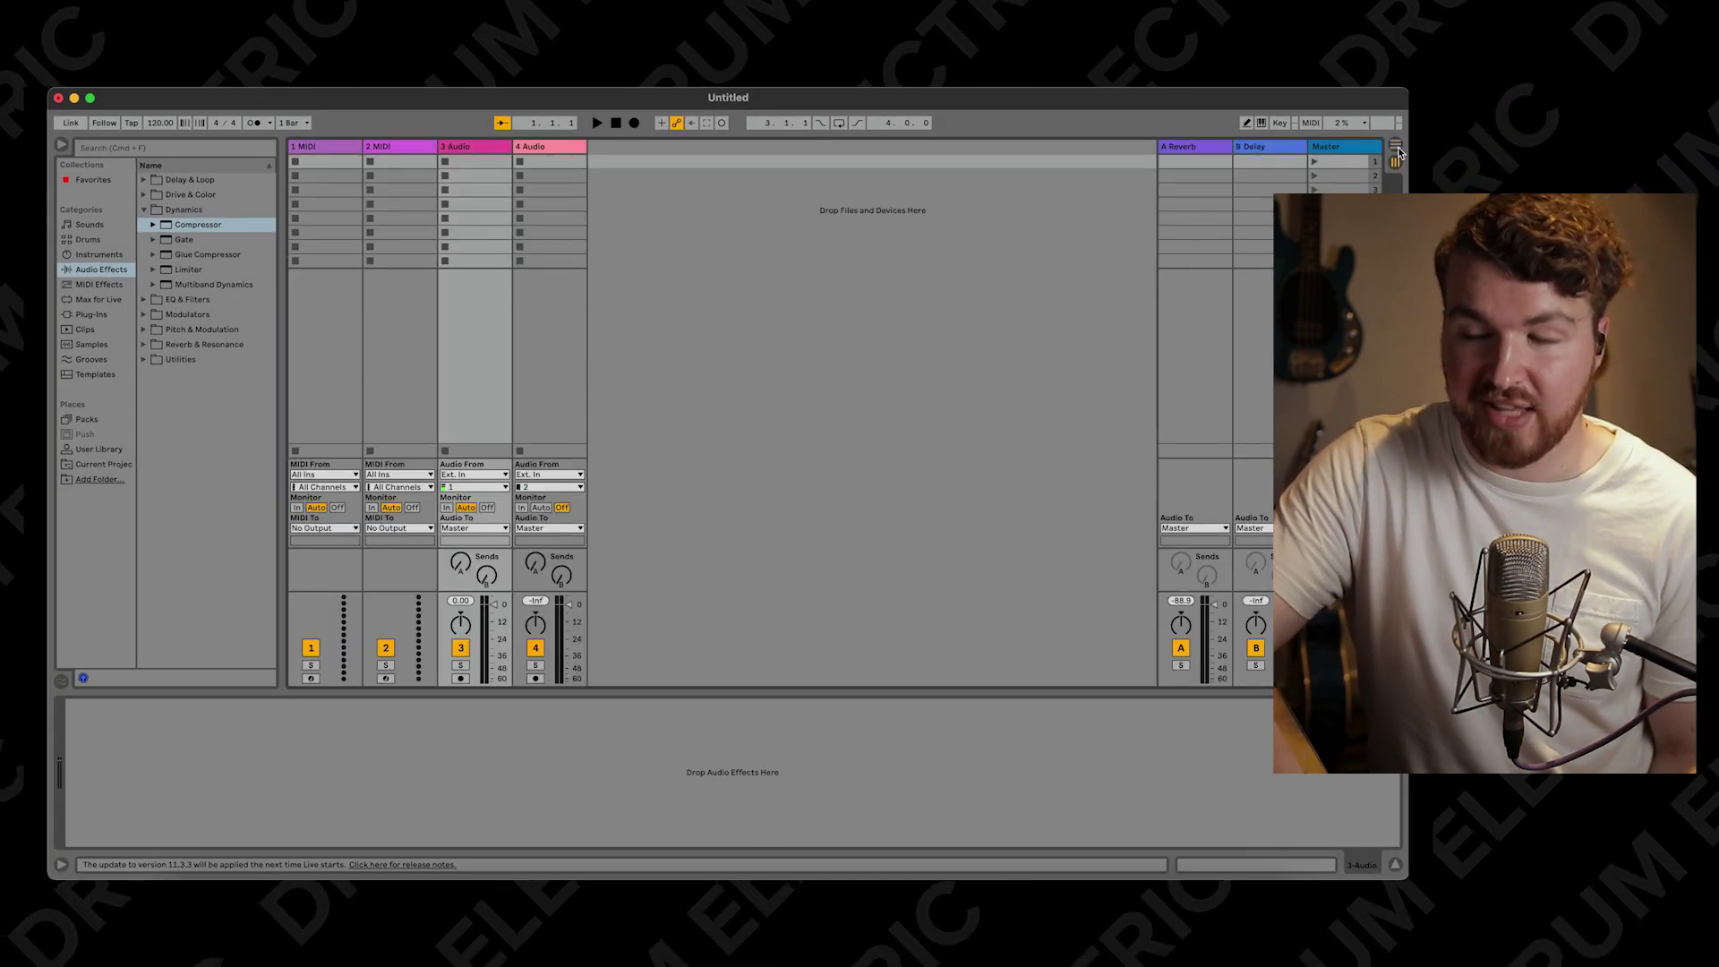
click(1395, 146)
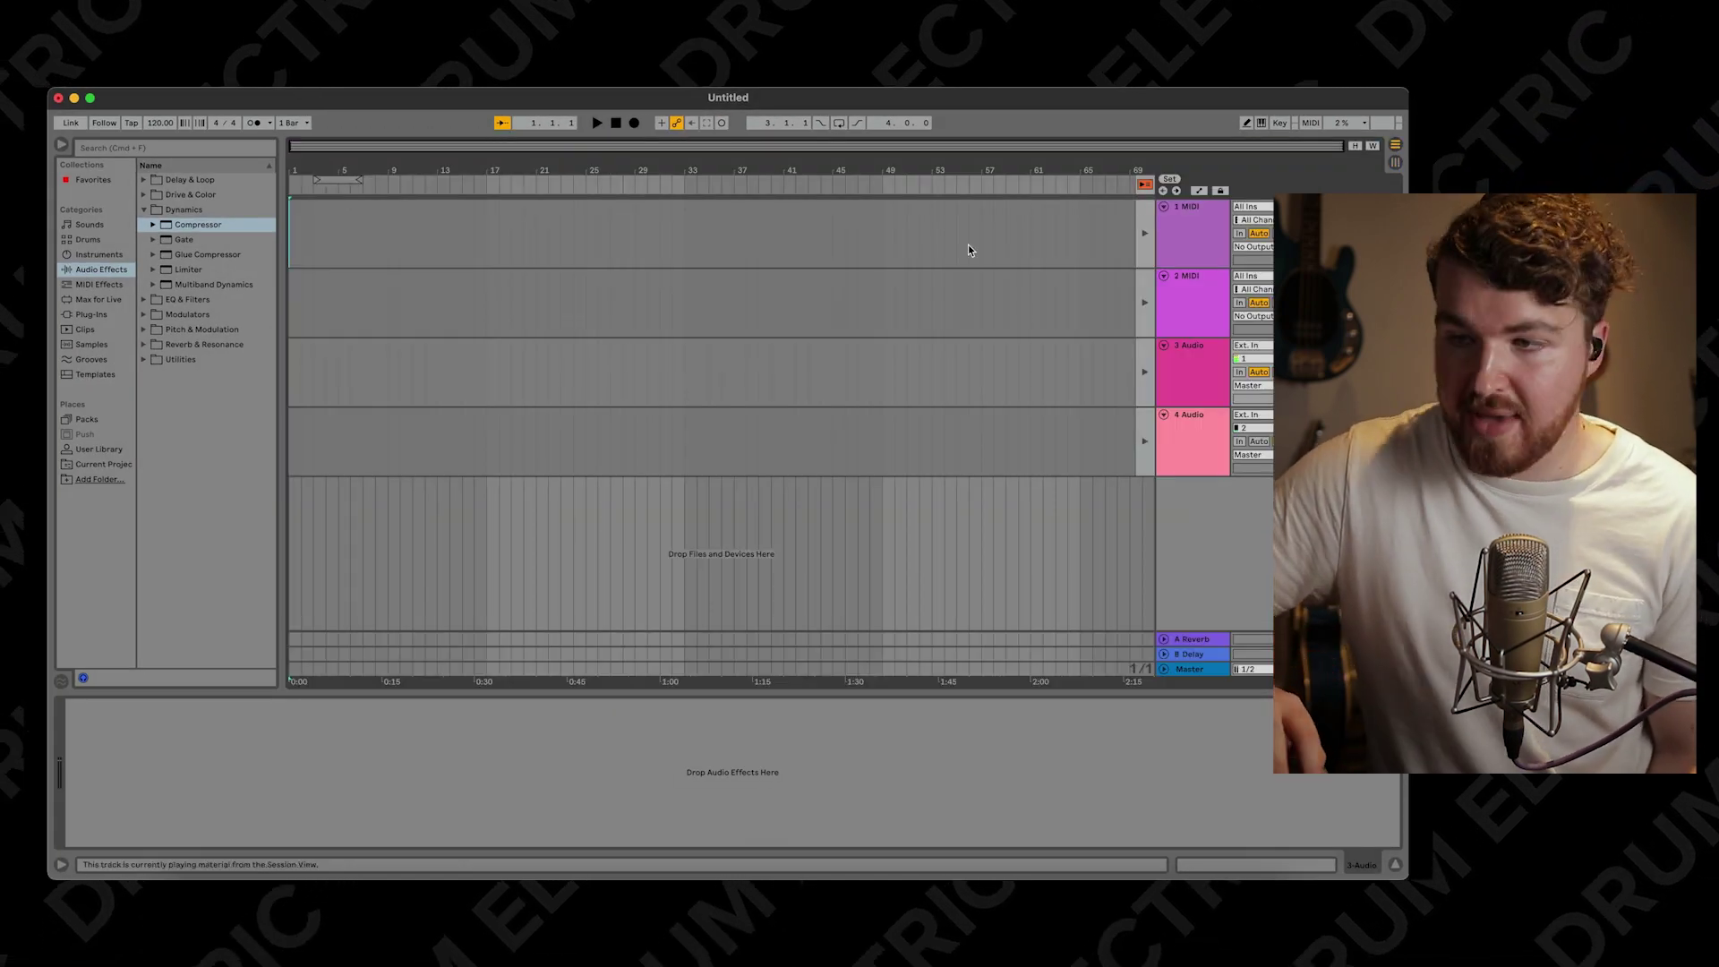
click(1145, 185)
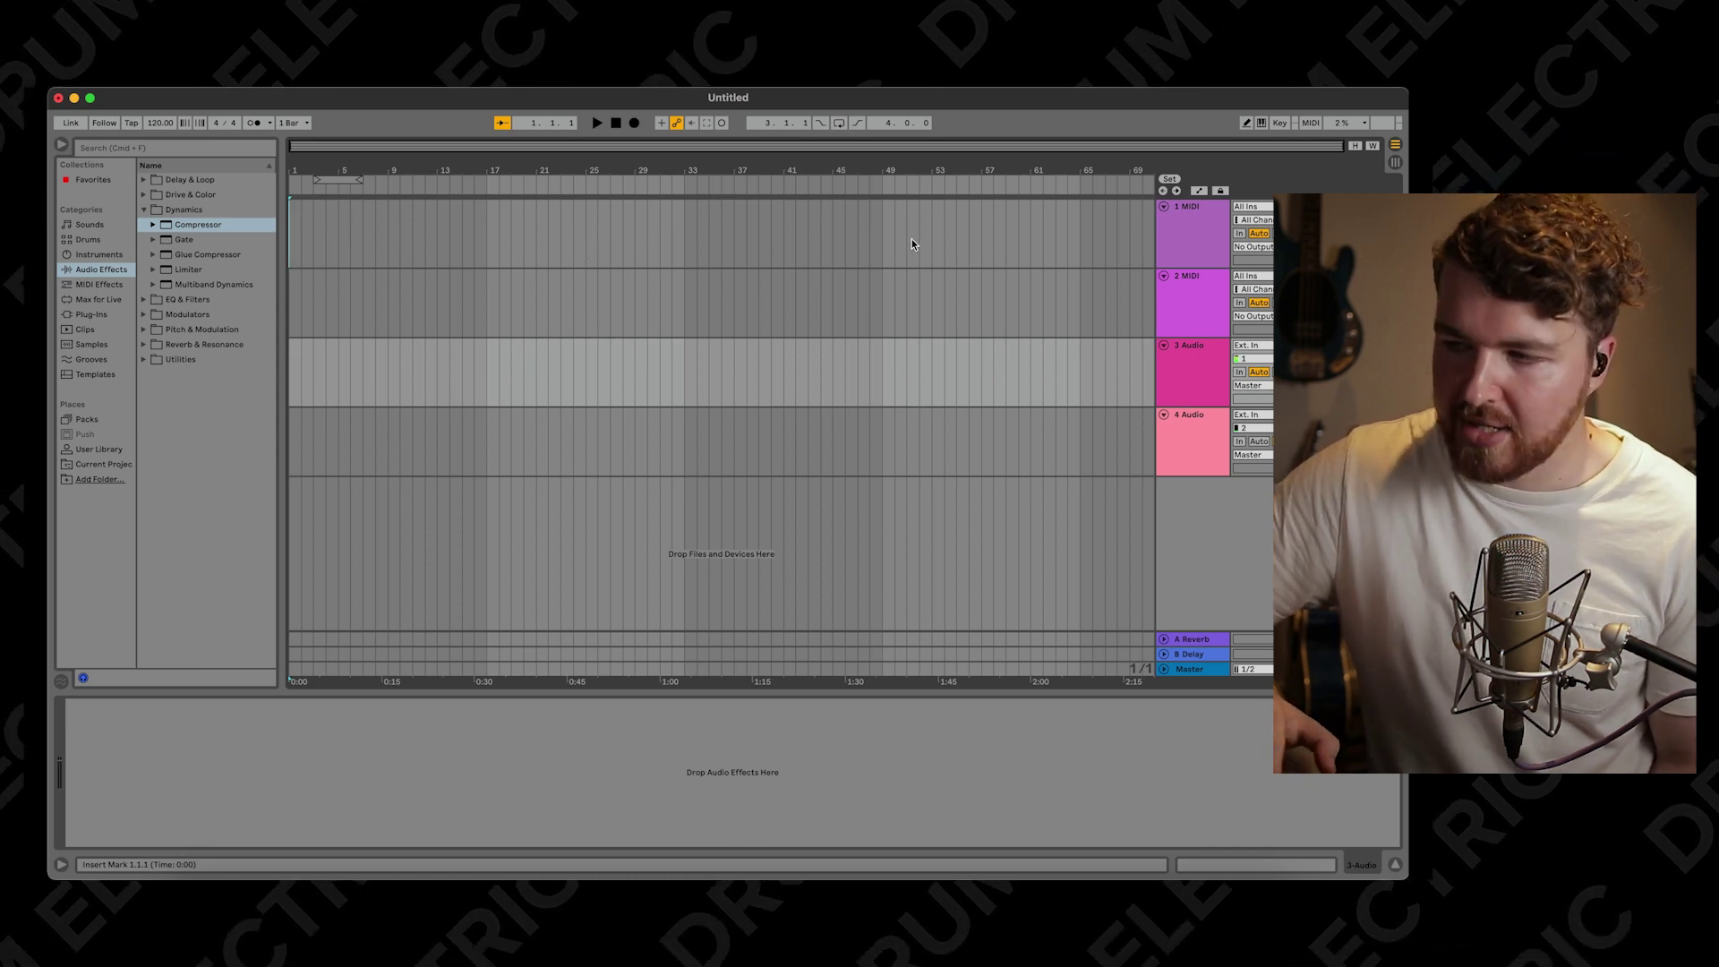
click(1187, 227)
click(1194, 303)
click(1201, 372)
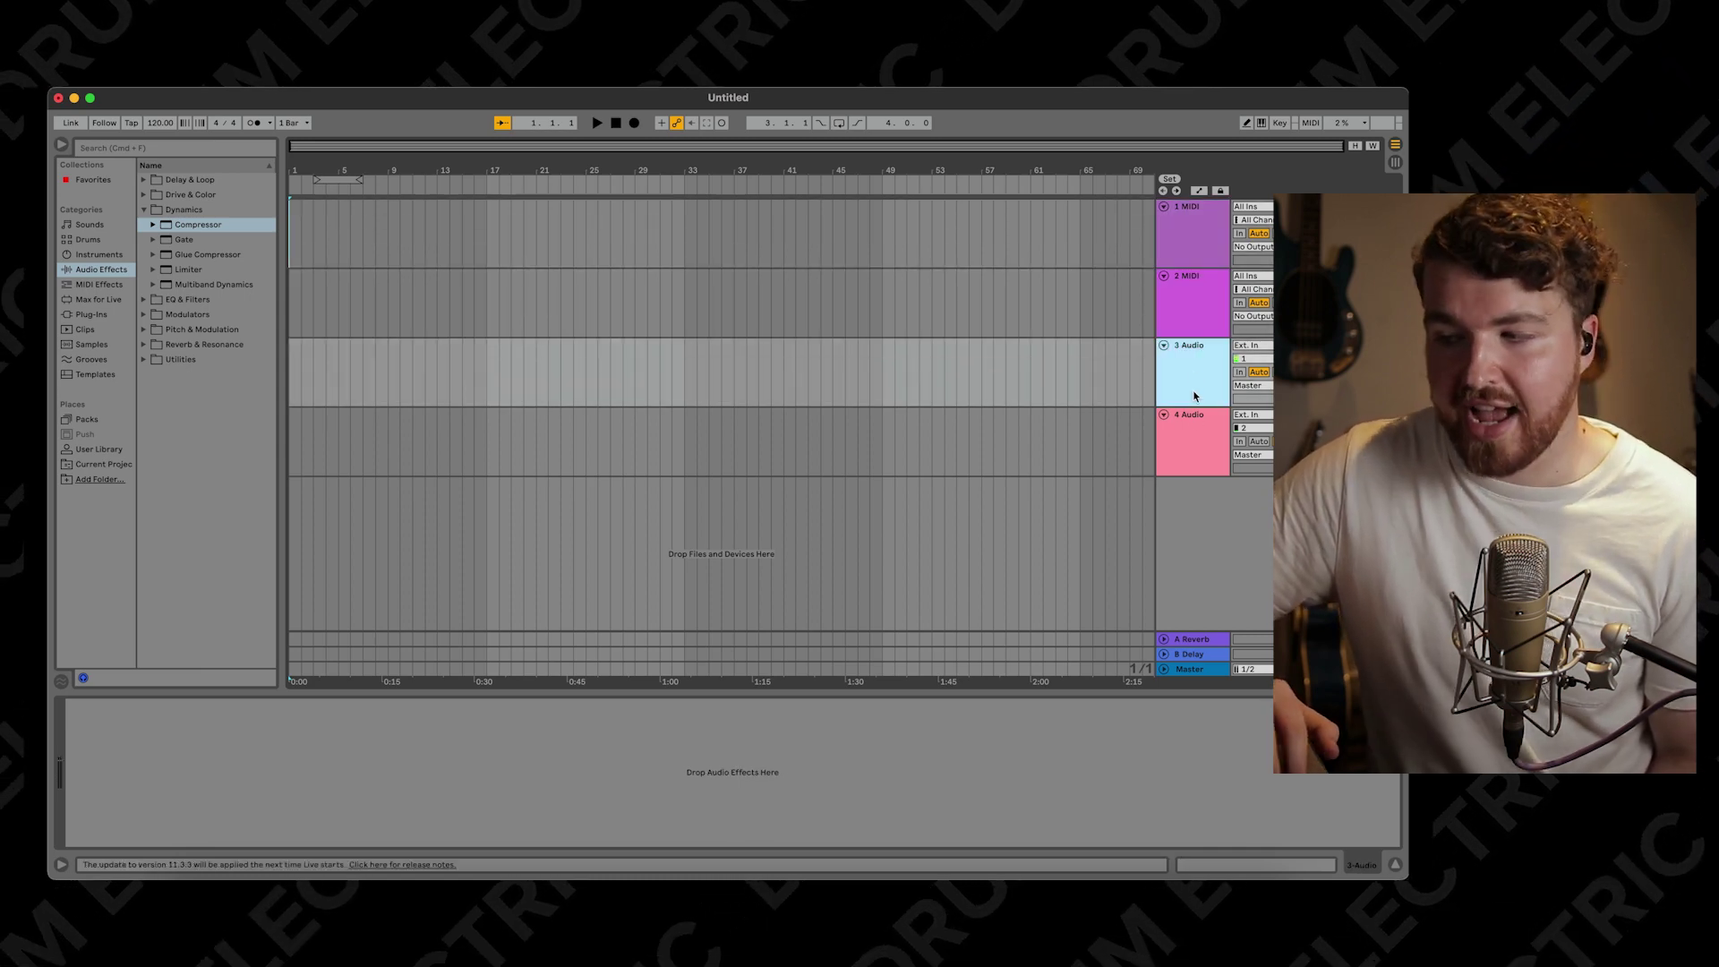
click(1194, 436)
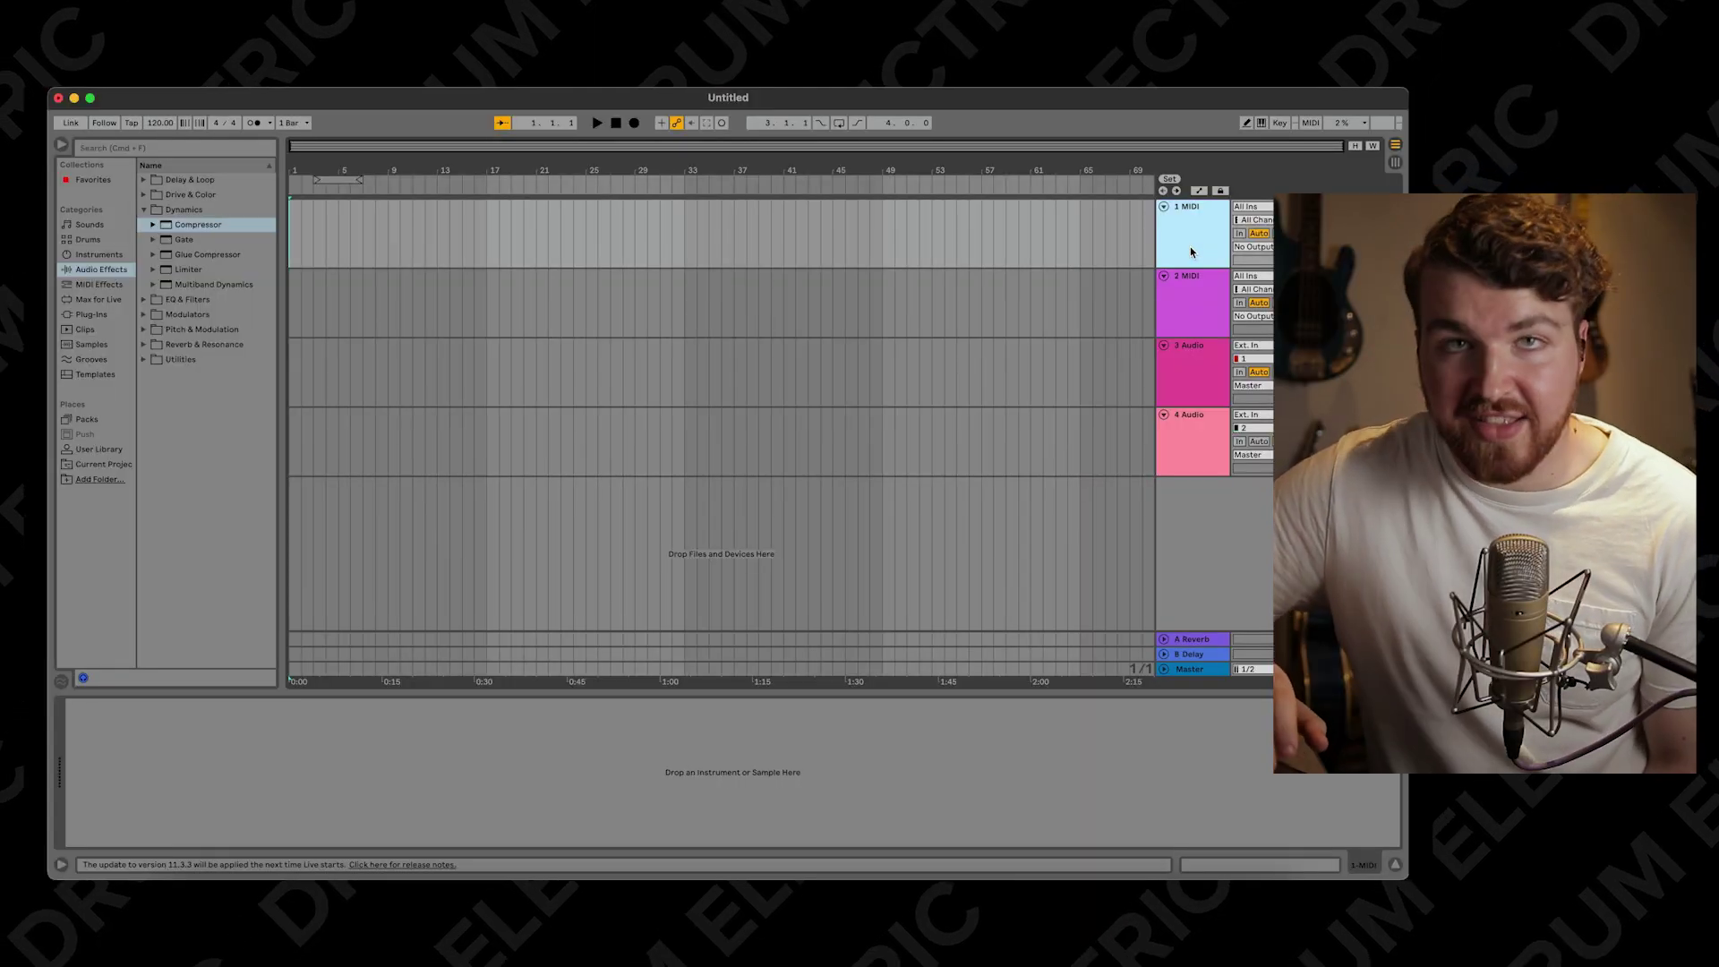
drag(1189, 280, 1190, 452)
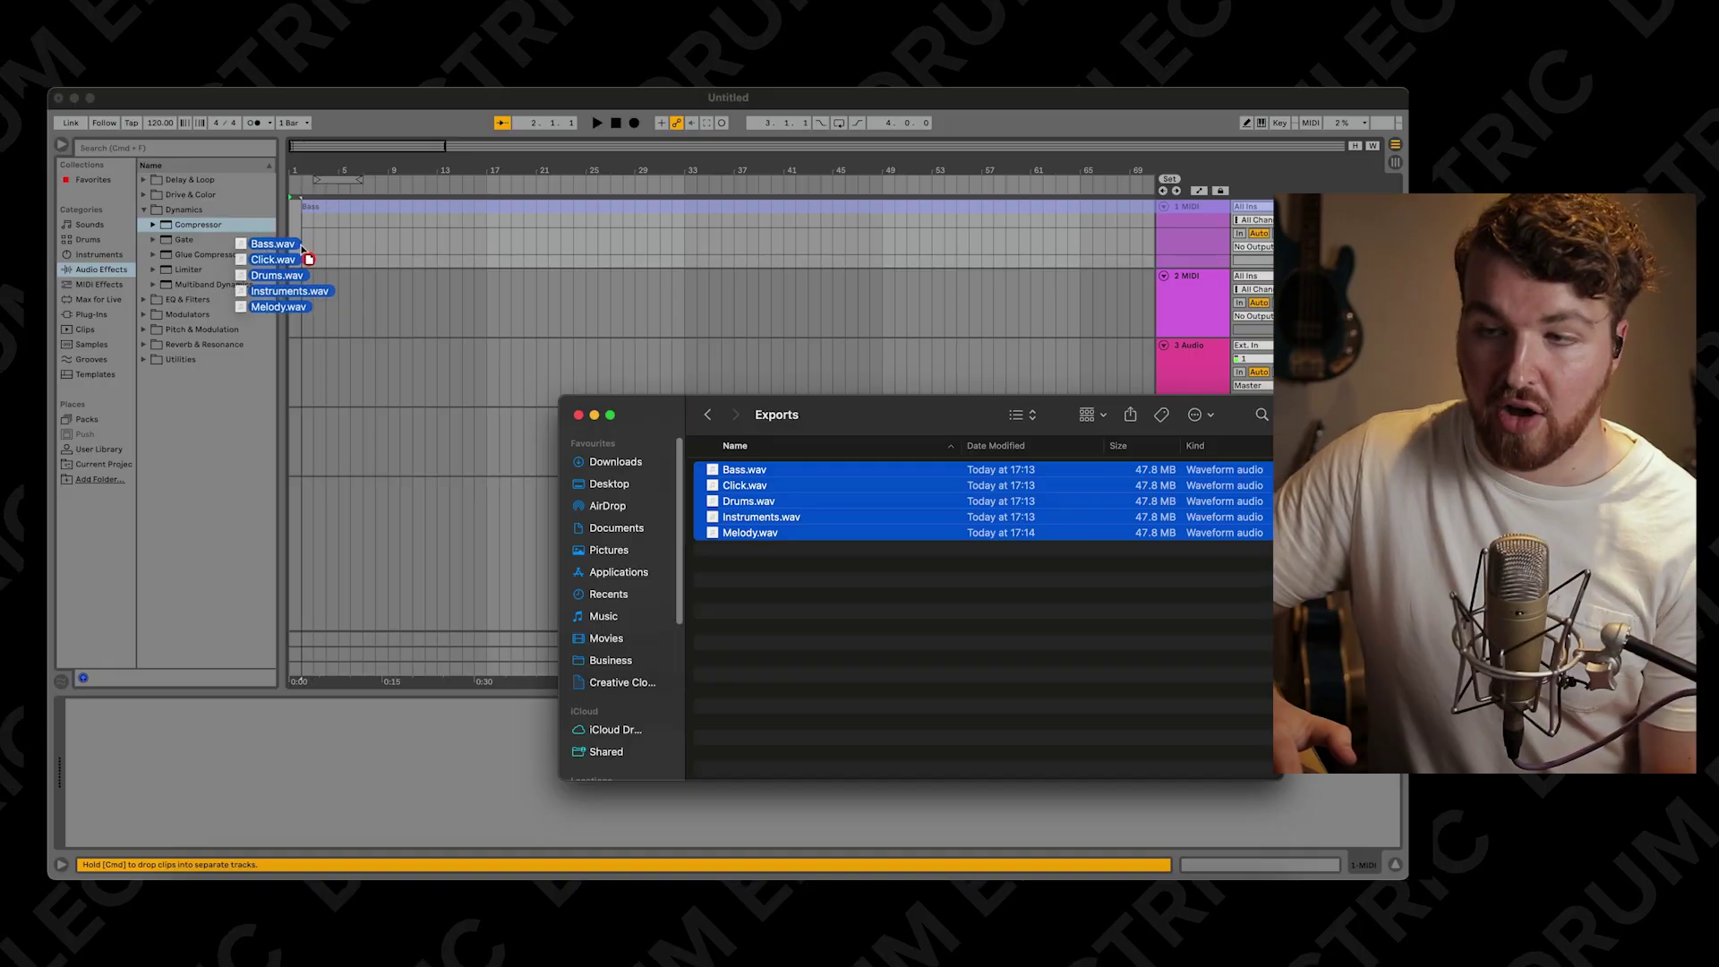
Step: Drag the five WAV stems into the Arrangement and enable Warp on the Bass clip
drag(307, 247, 296, 248)
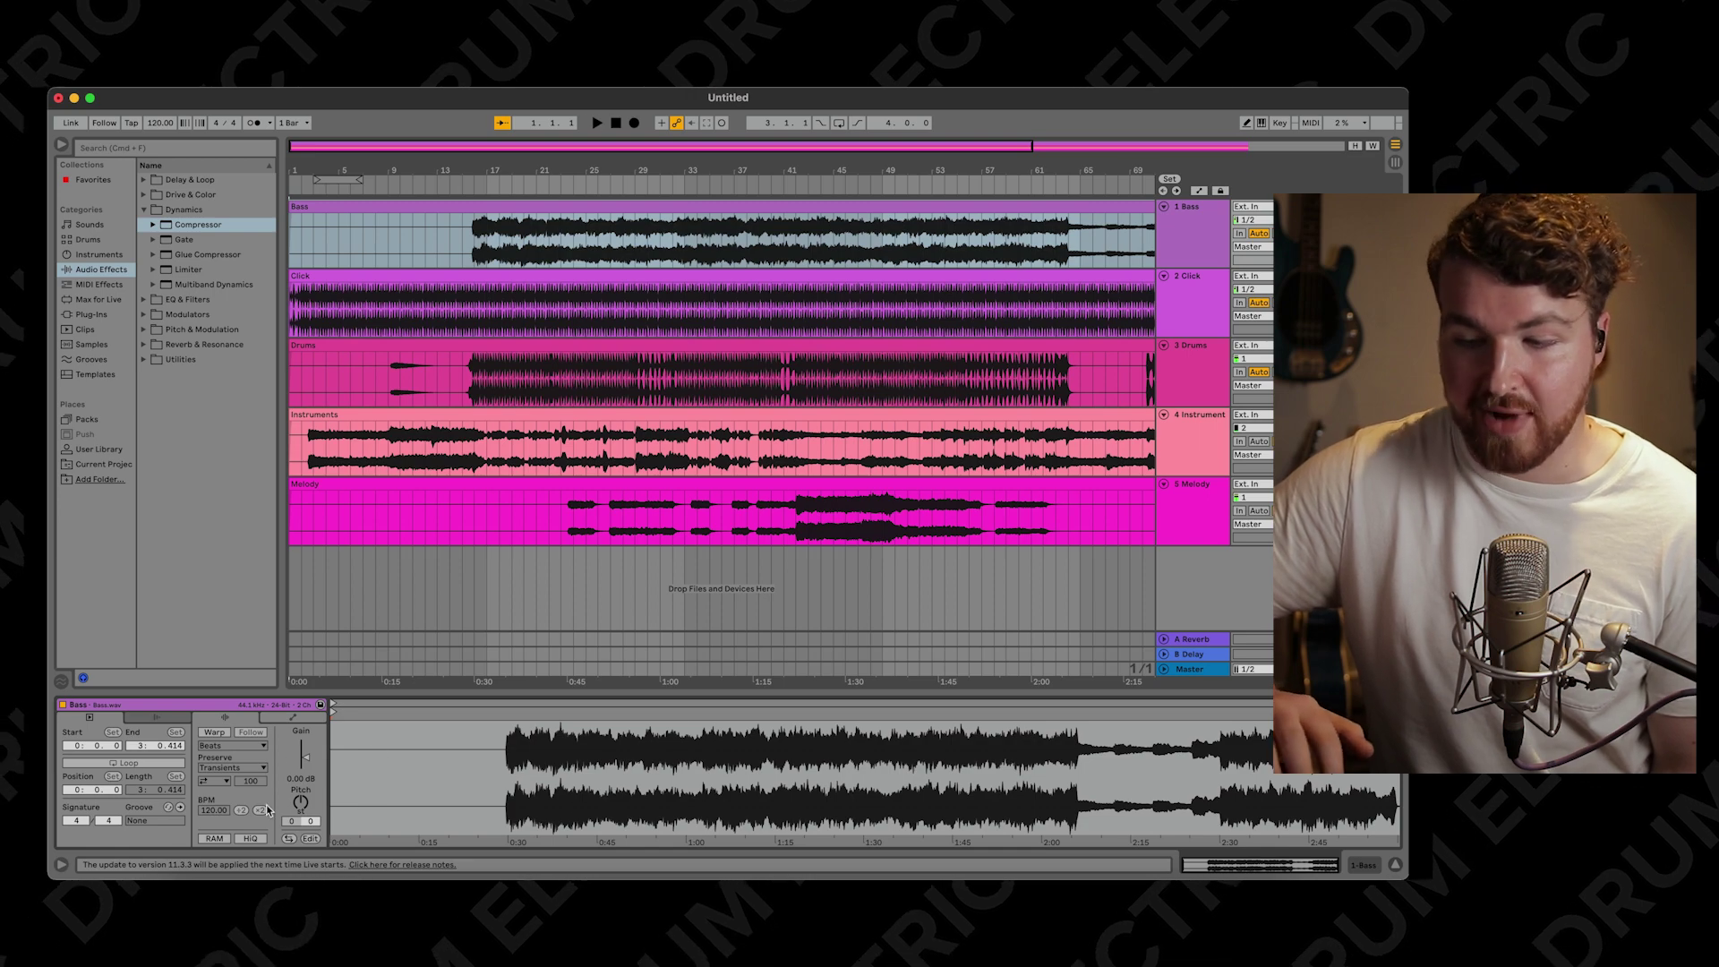
click(215, 732)
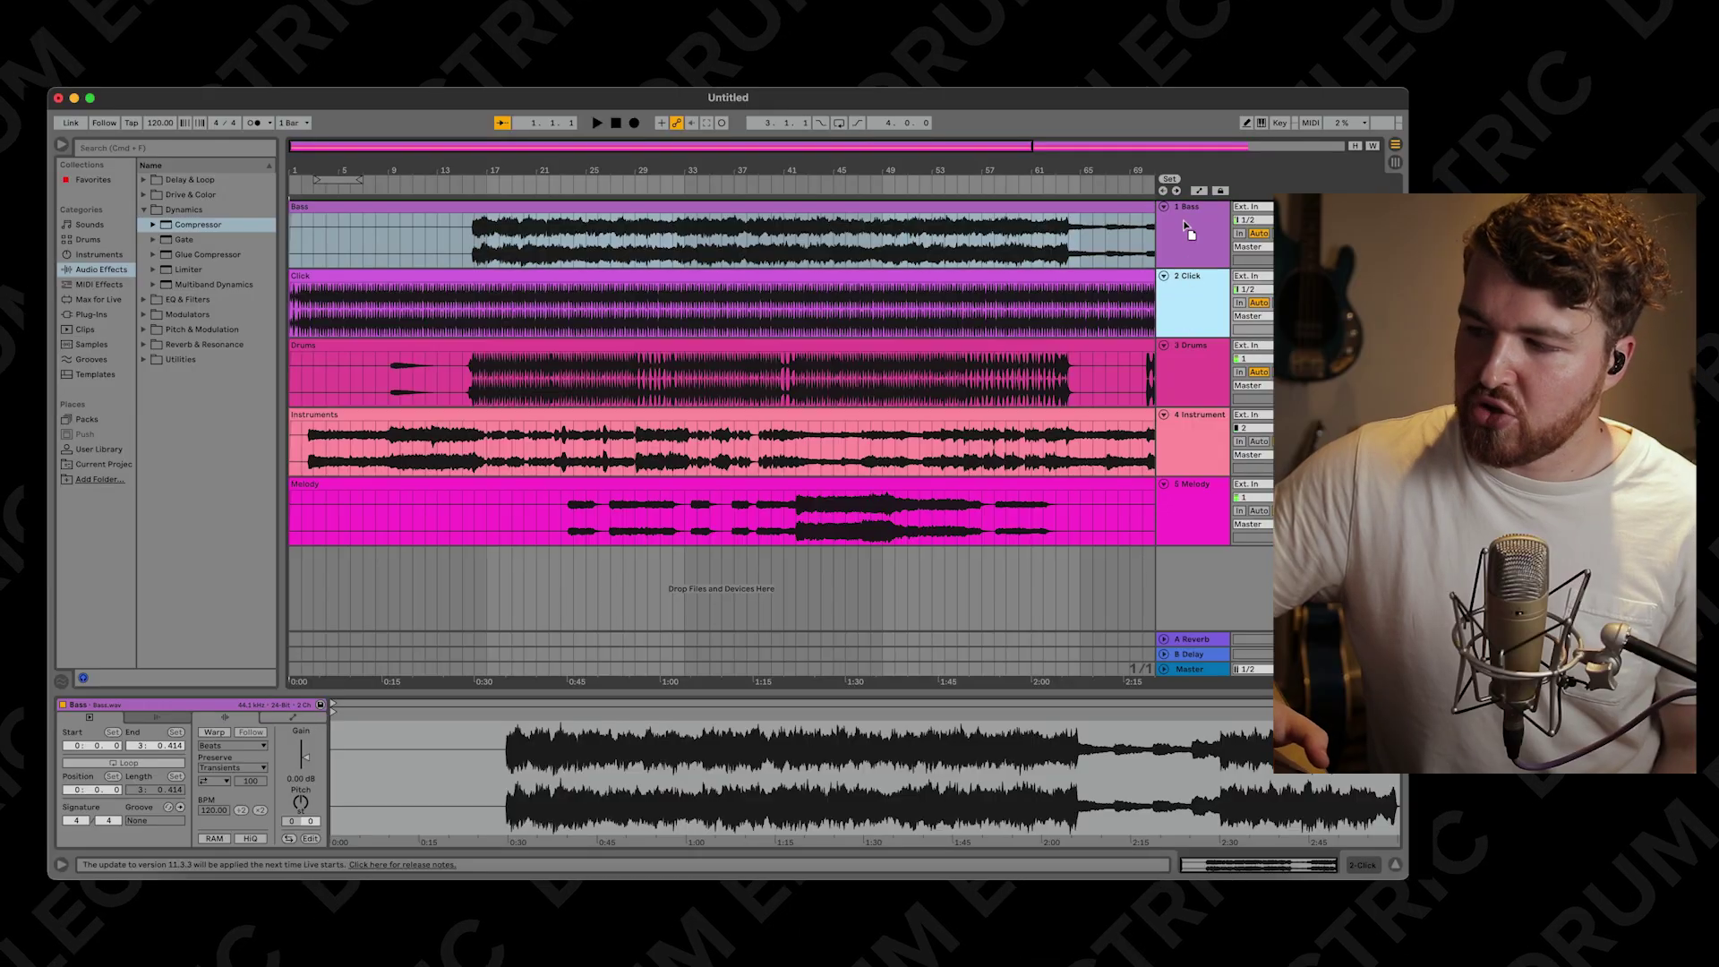
Step: Move the Click track above Bass, set the tempo to 145 BPM, and start playback
drag(1188, 231, 1184, 215)
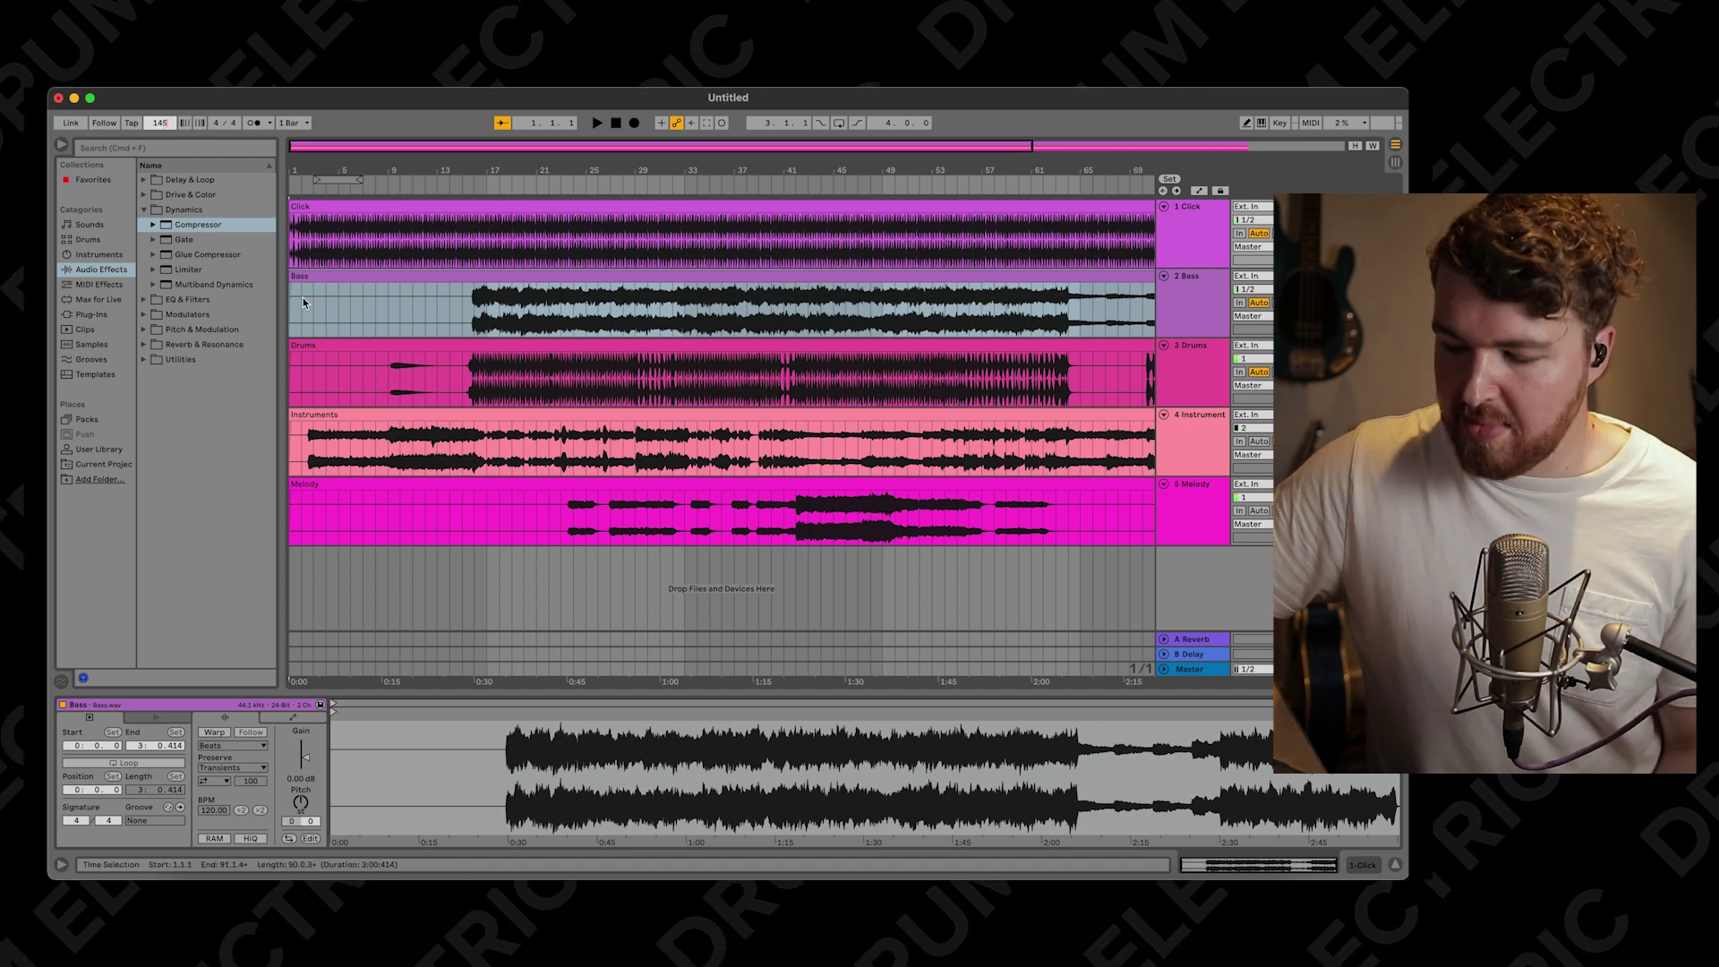
text(145)
key(Return)
scroll(433, 309, up, 5)
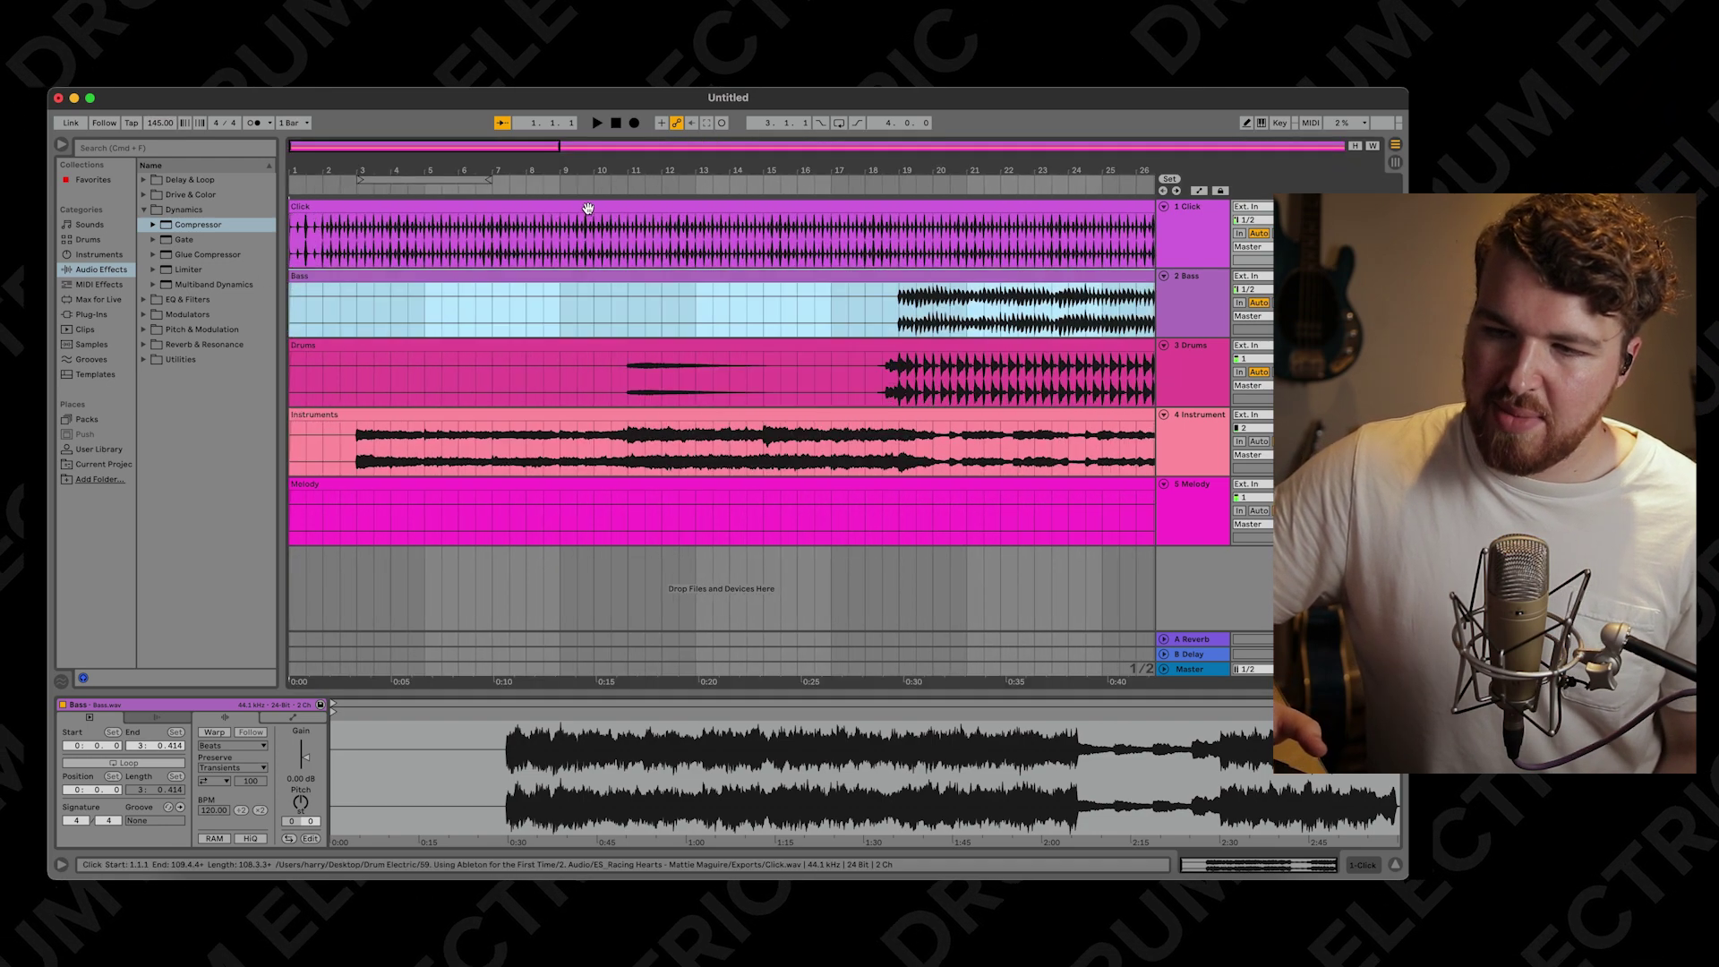
click(597, 123)
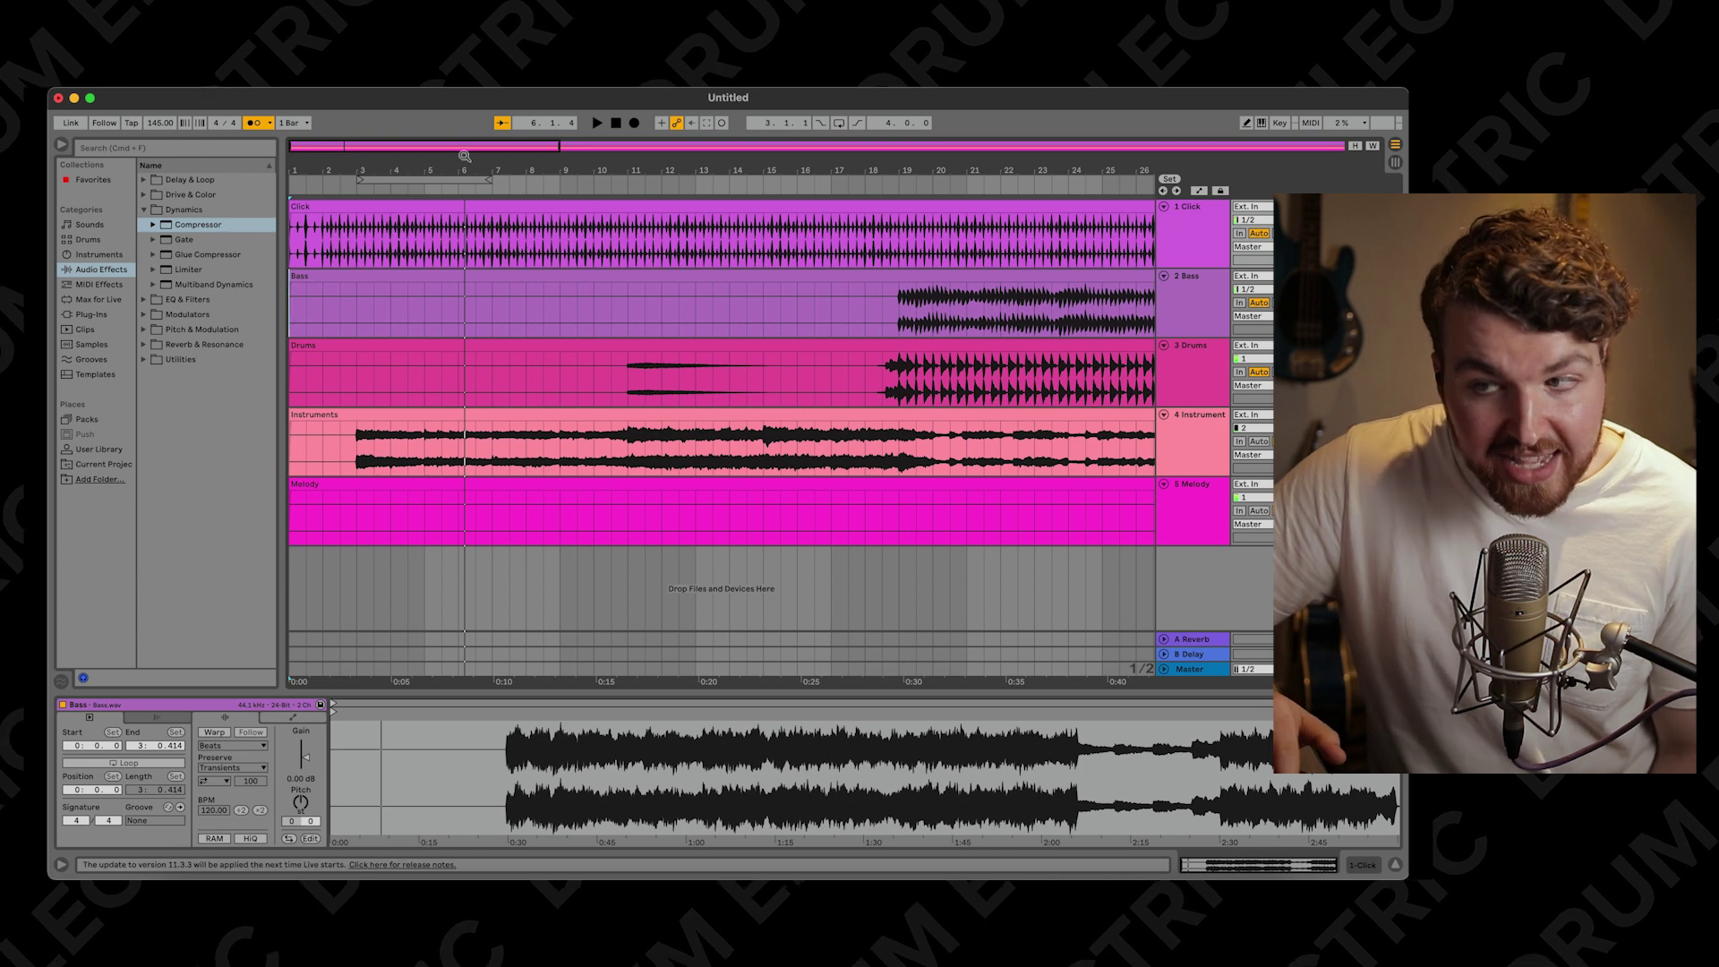
key(space)
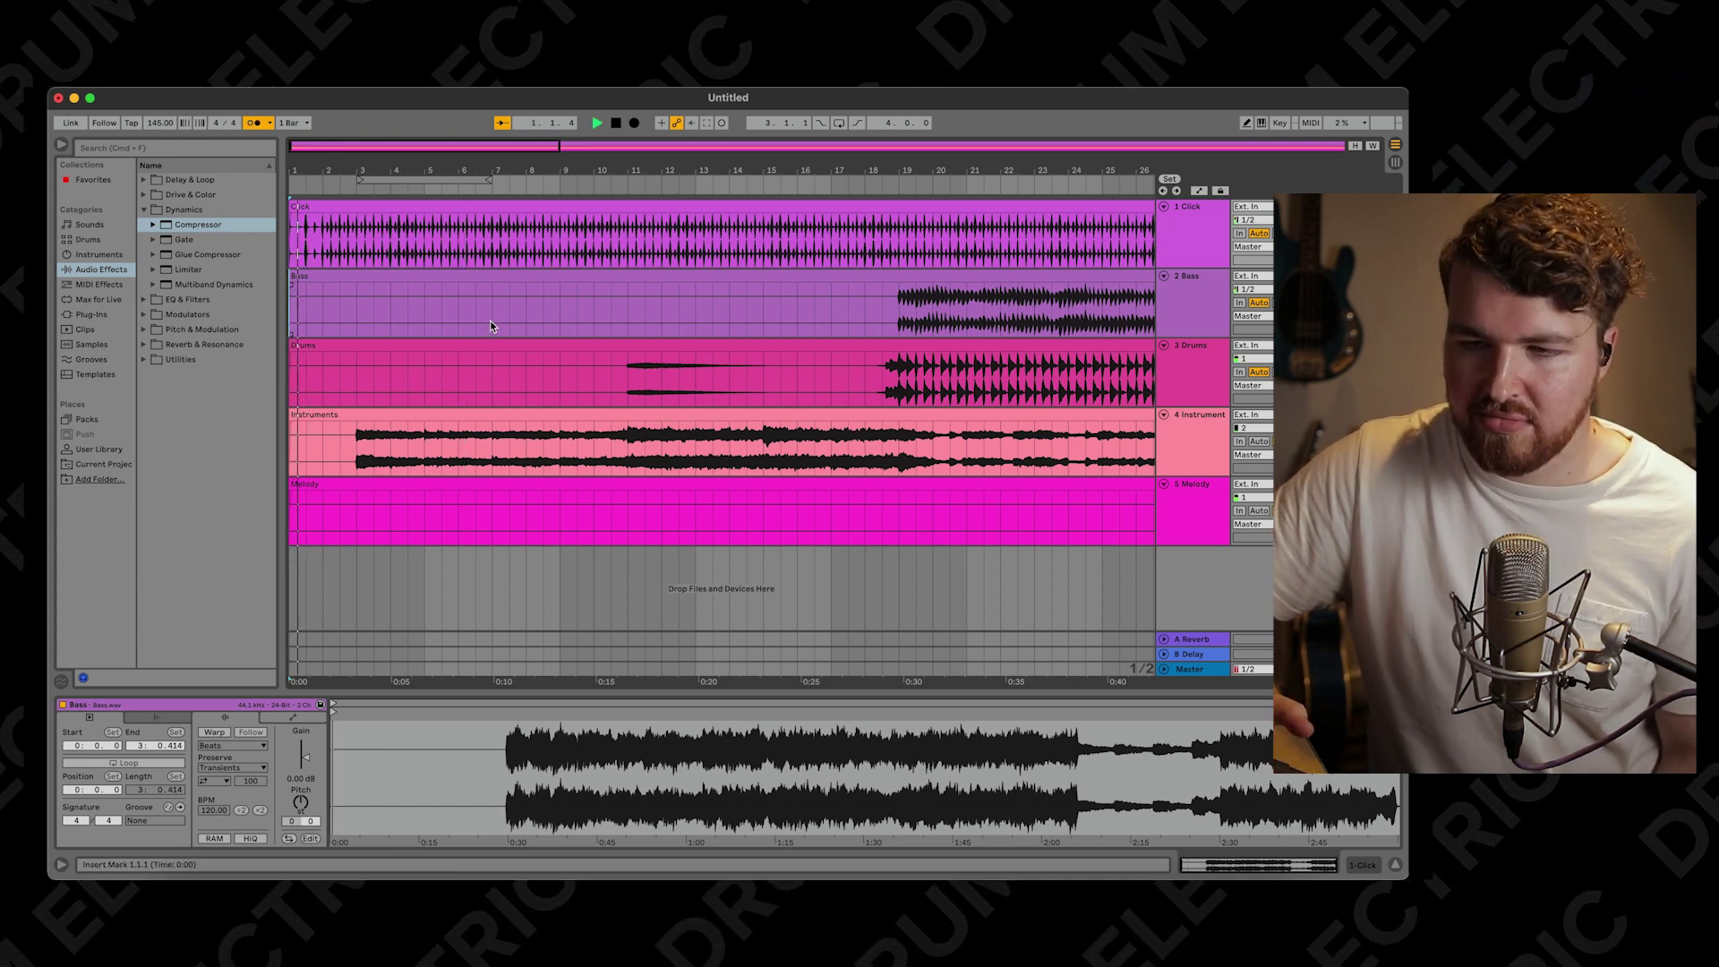
key(space)
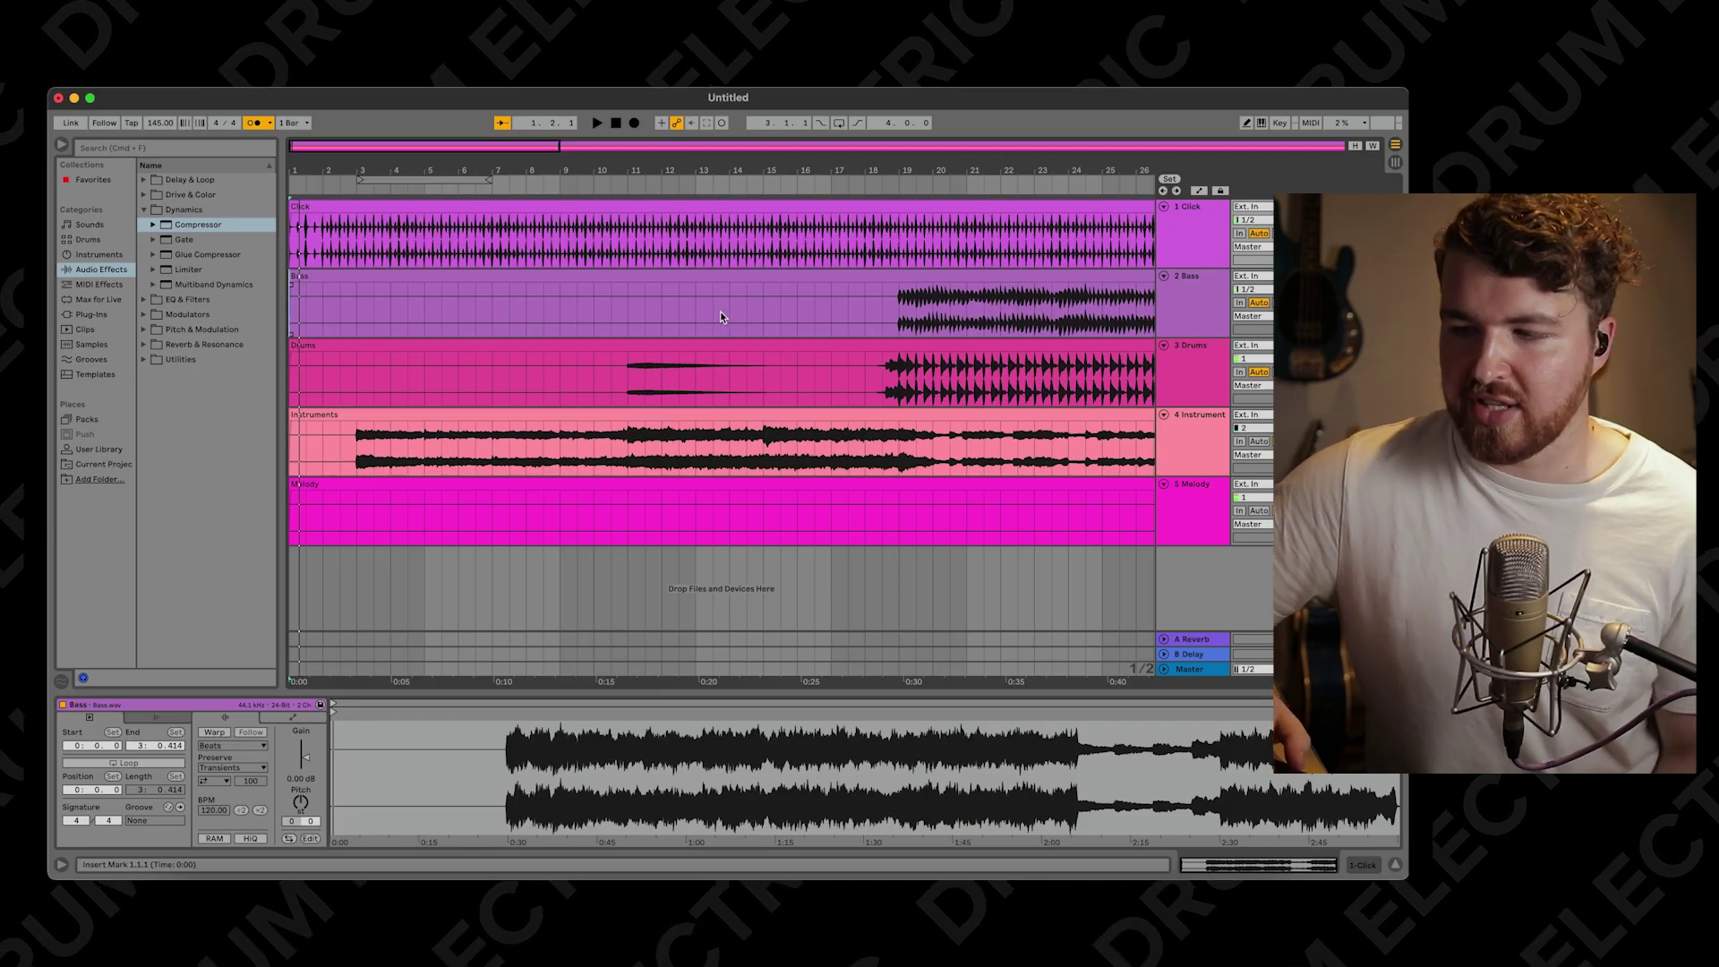
click(714, 309)
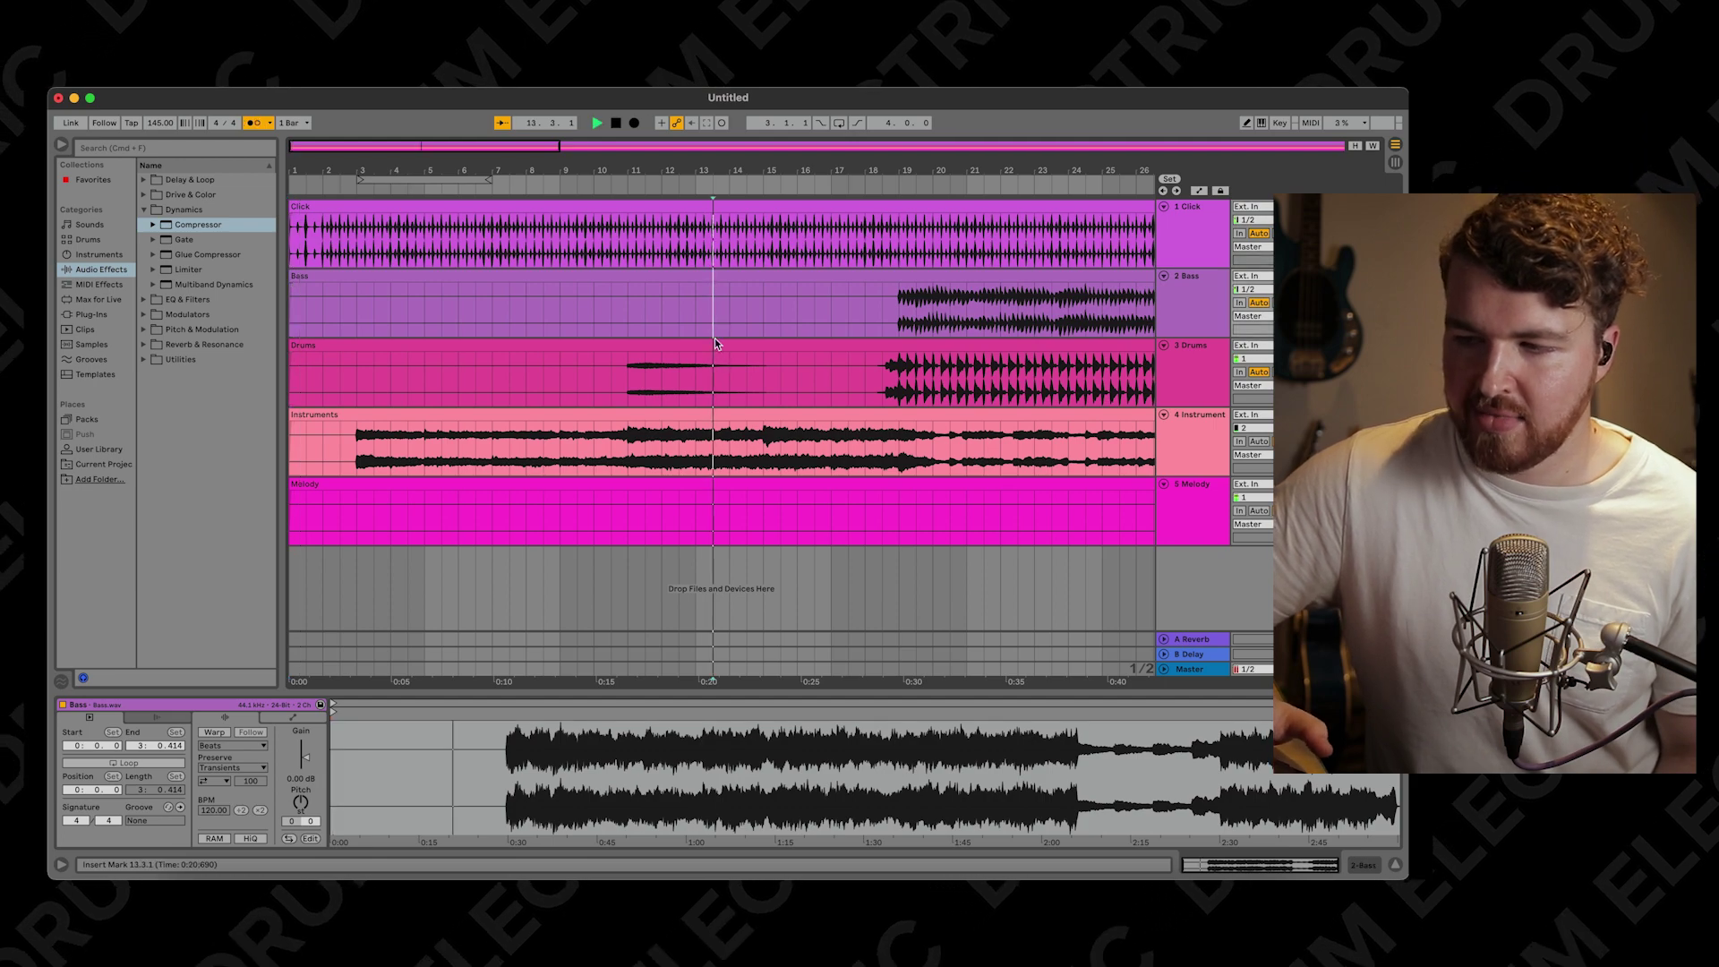
scroll(721, 340, right, 1)
key(space)
scroll(938, 307, right, 5)
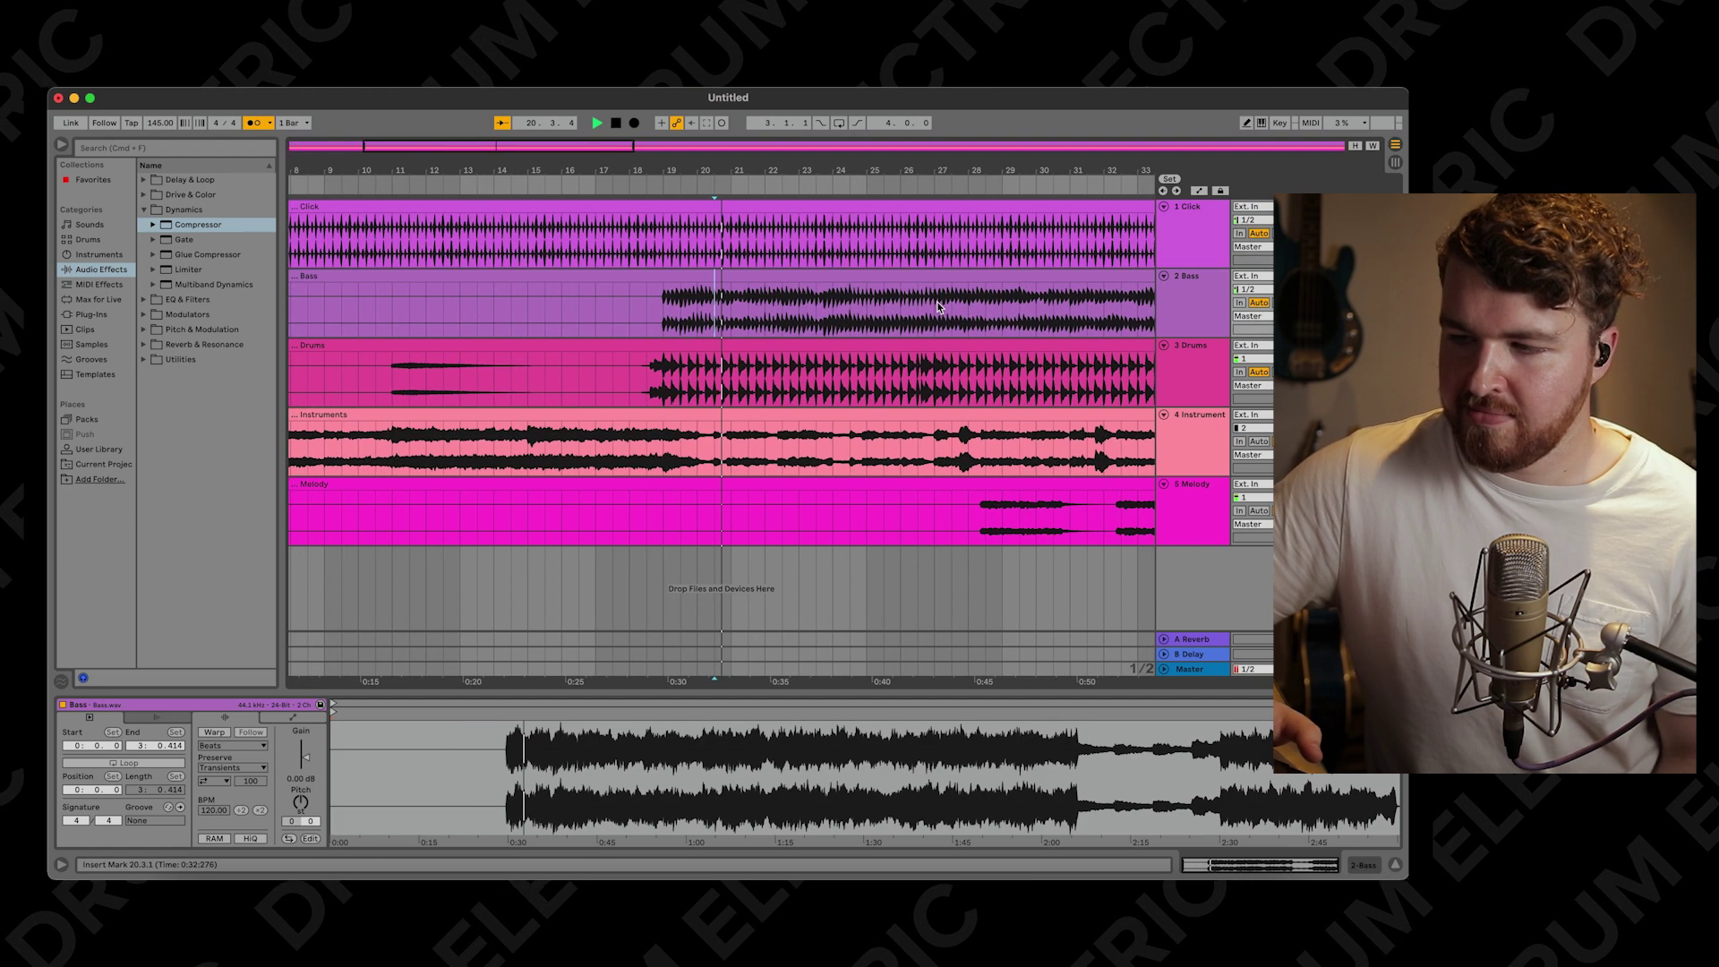
click(938, 307)
key(space)
click(421, 291)
key(space)
scroll(420, 291, left, 8)
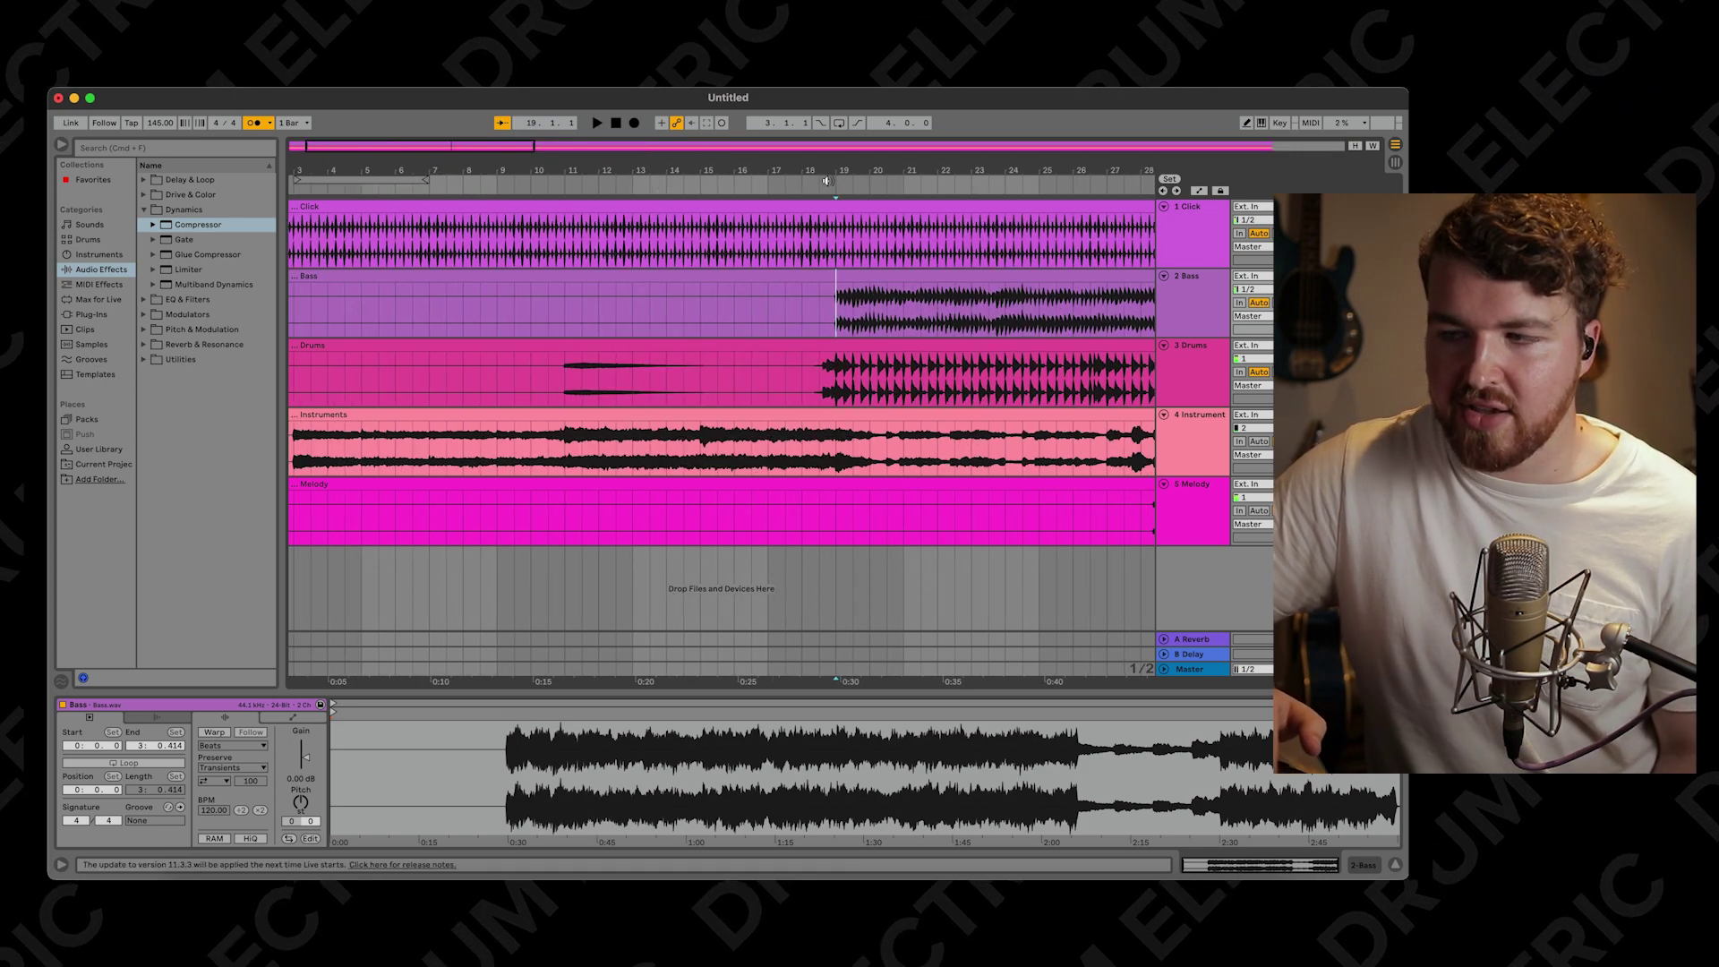
click(614, 191)
scroll(612, 188, left, 2)
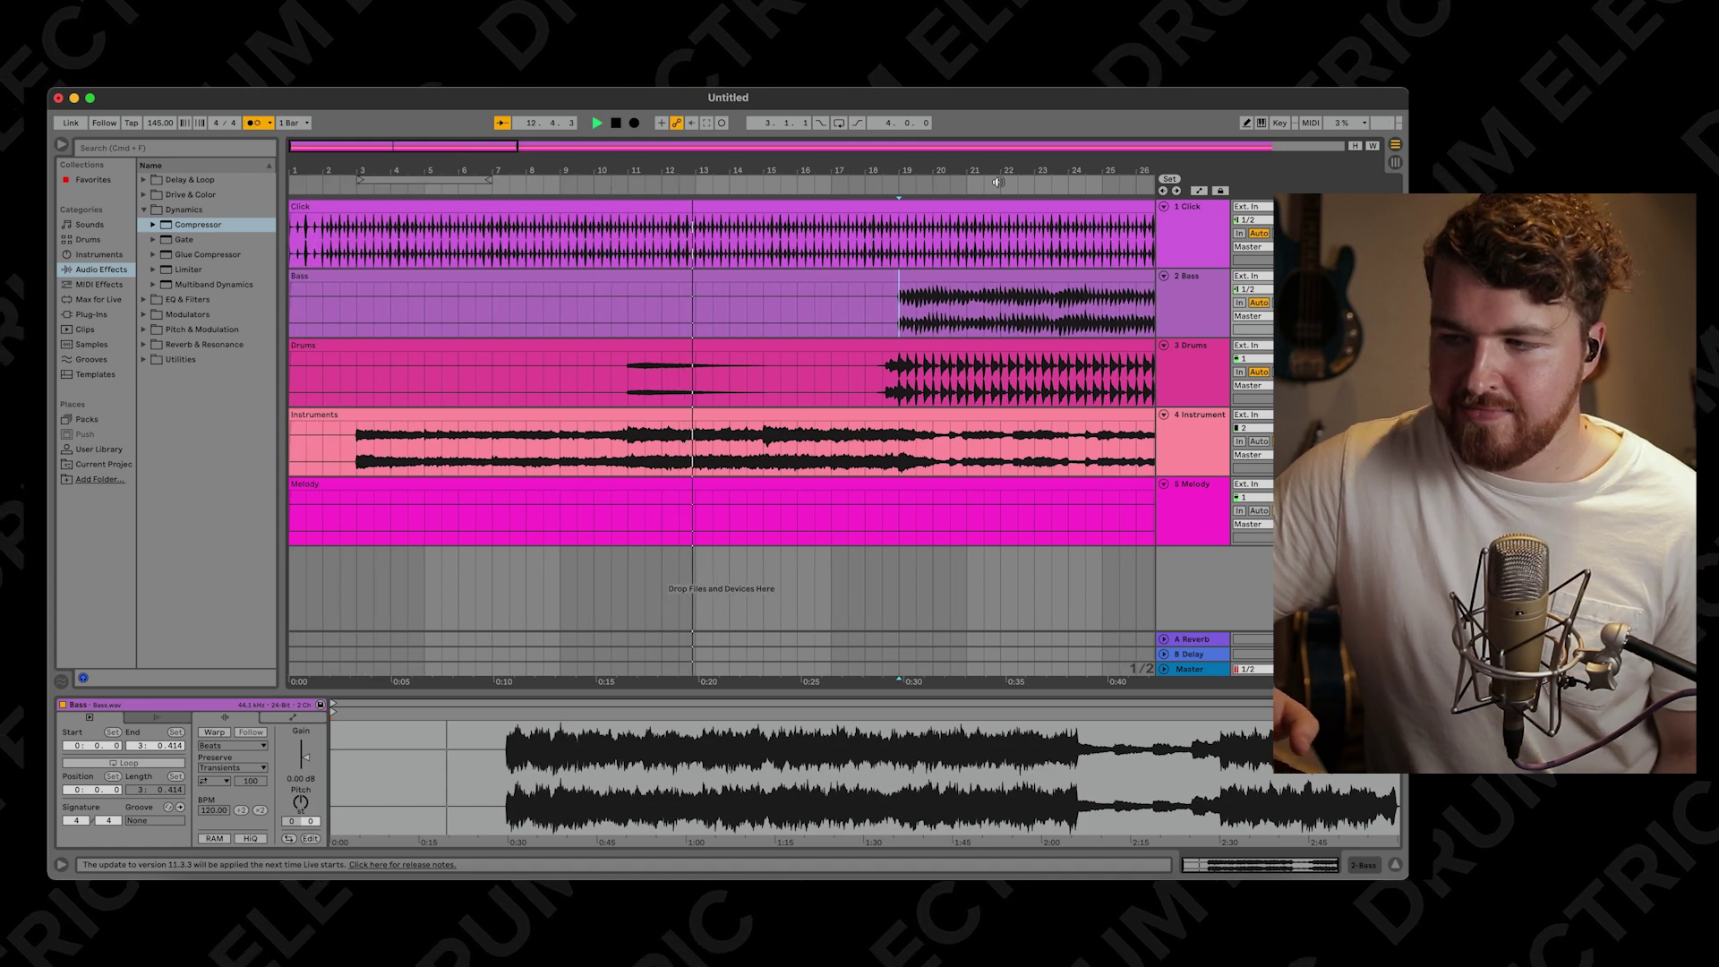
click(1057, 183)
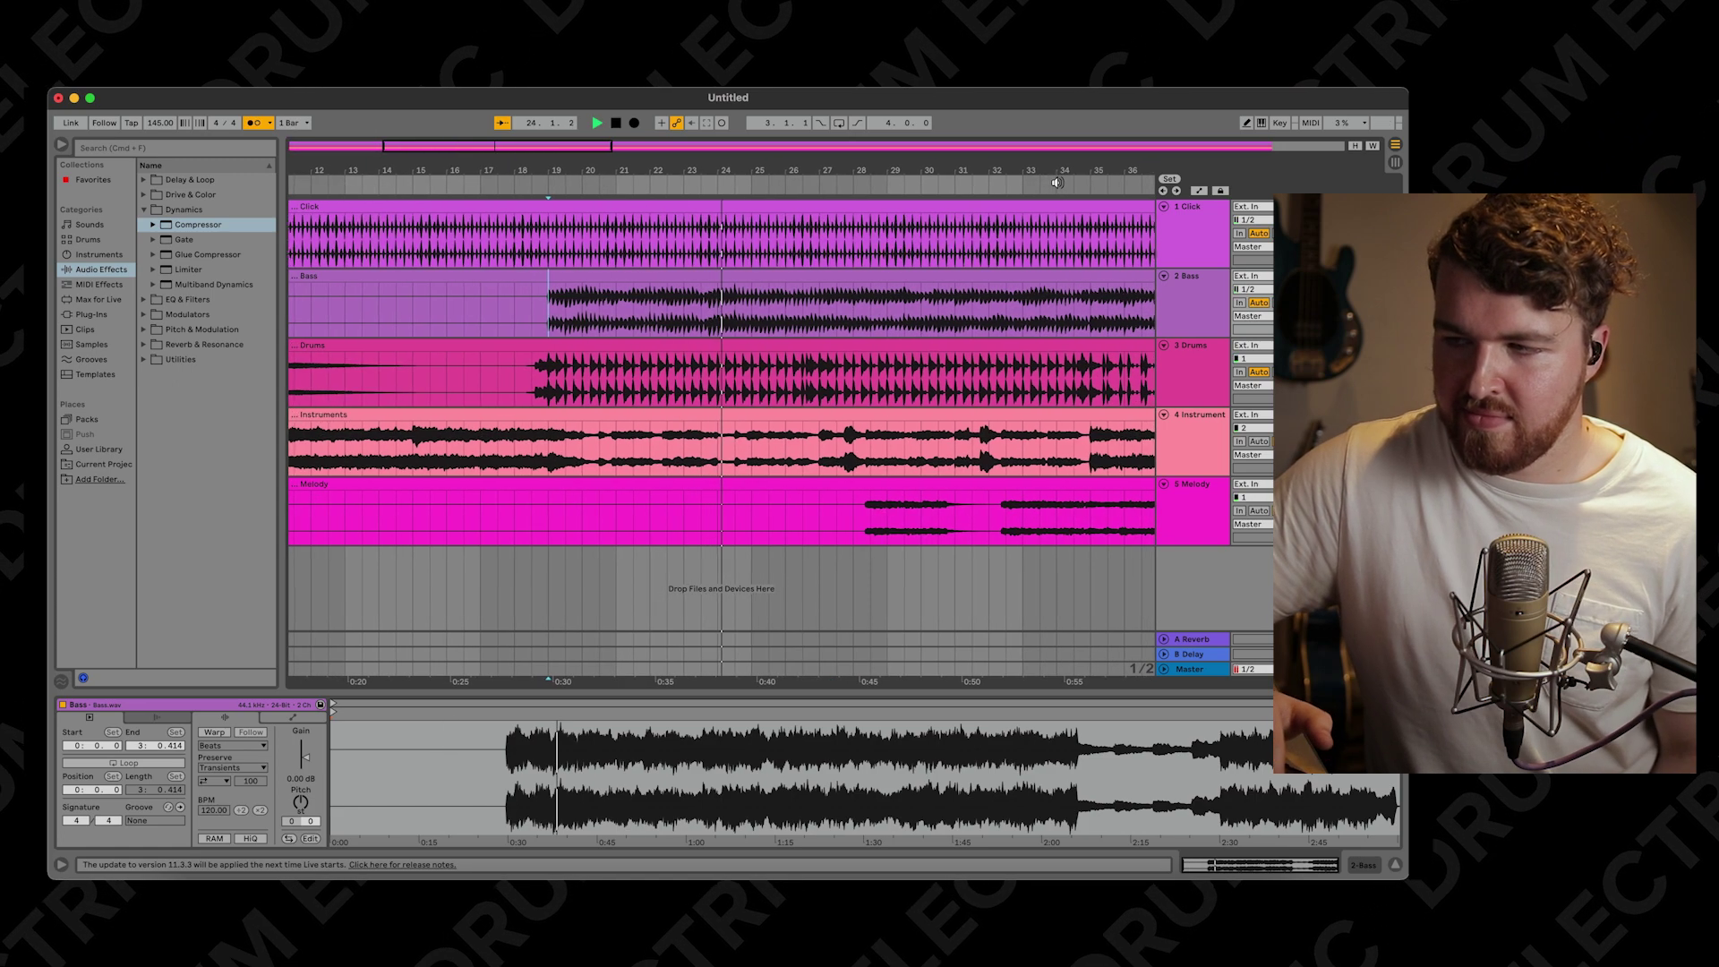
click(1057, 183)
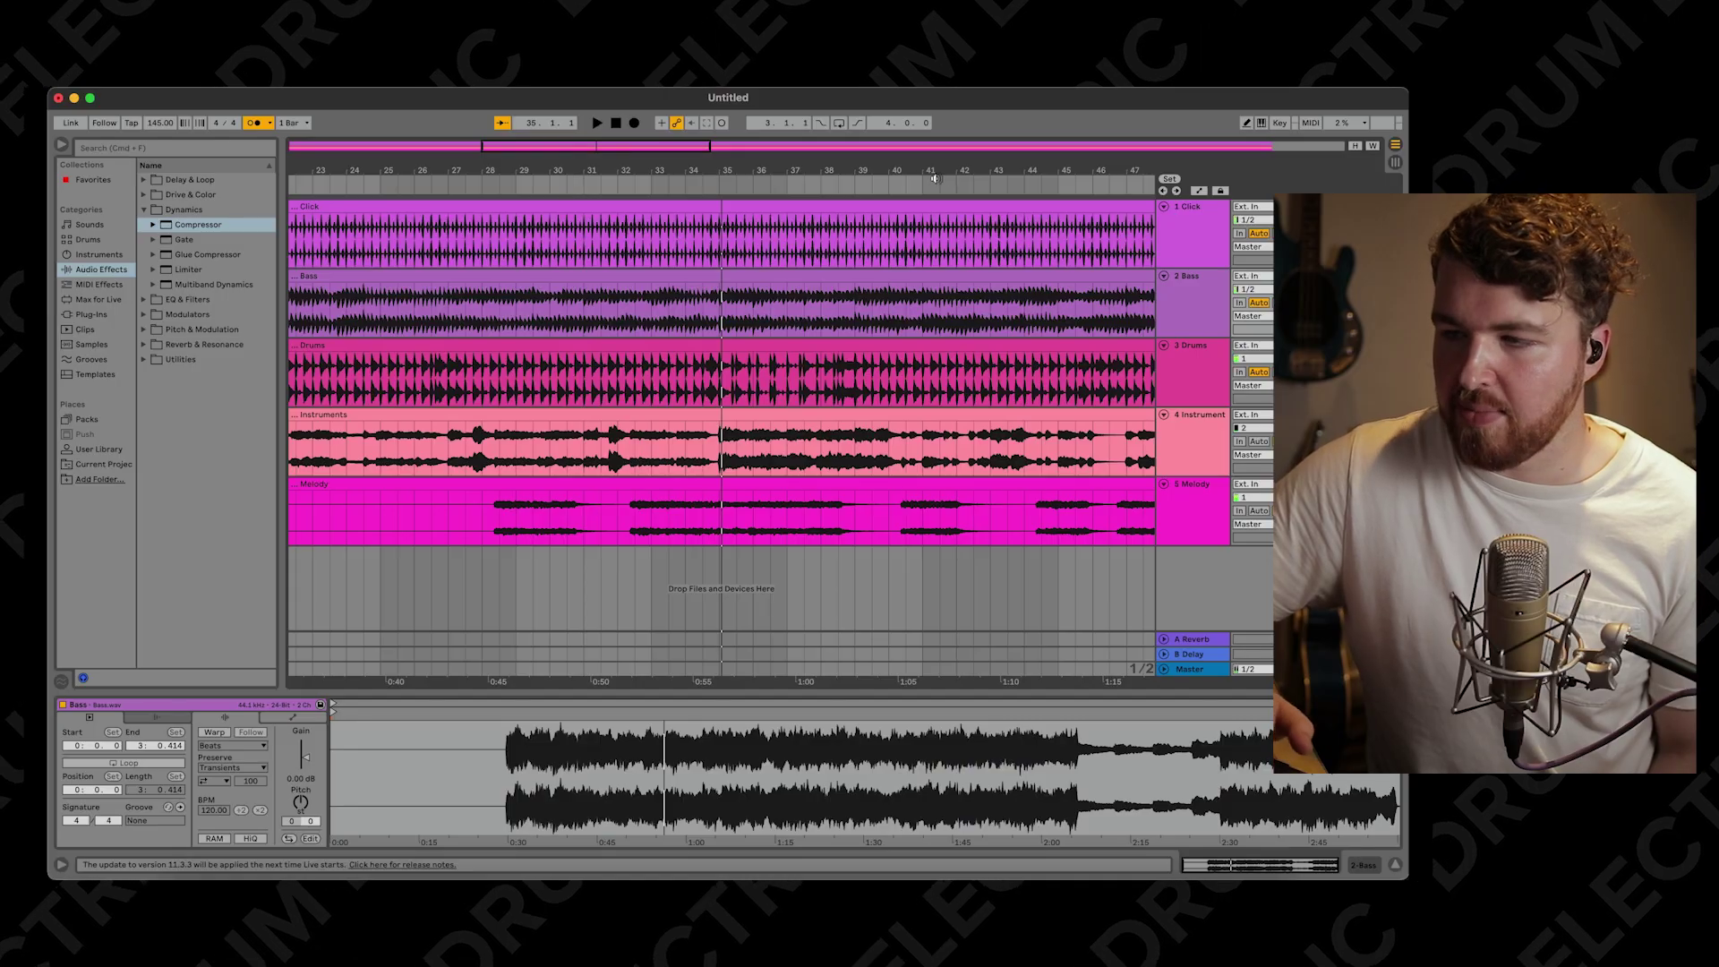
click(876, 180)
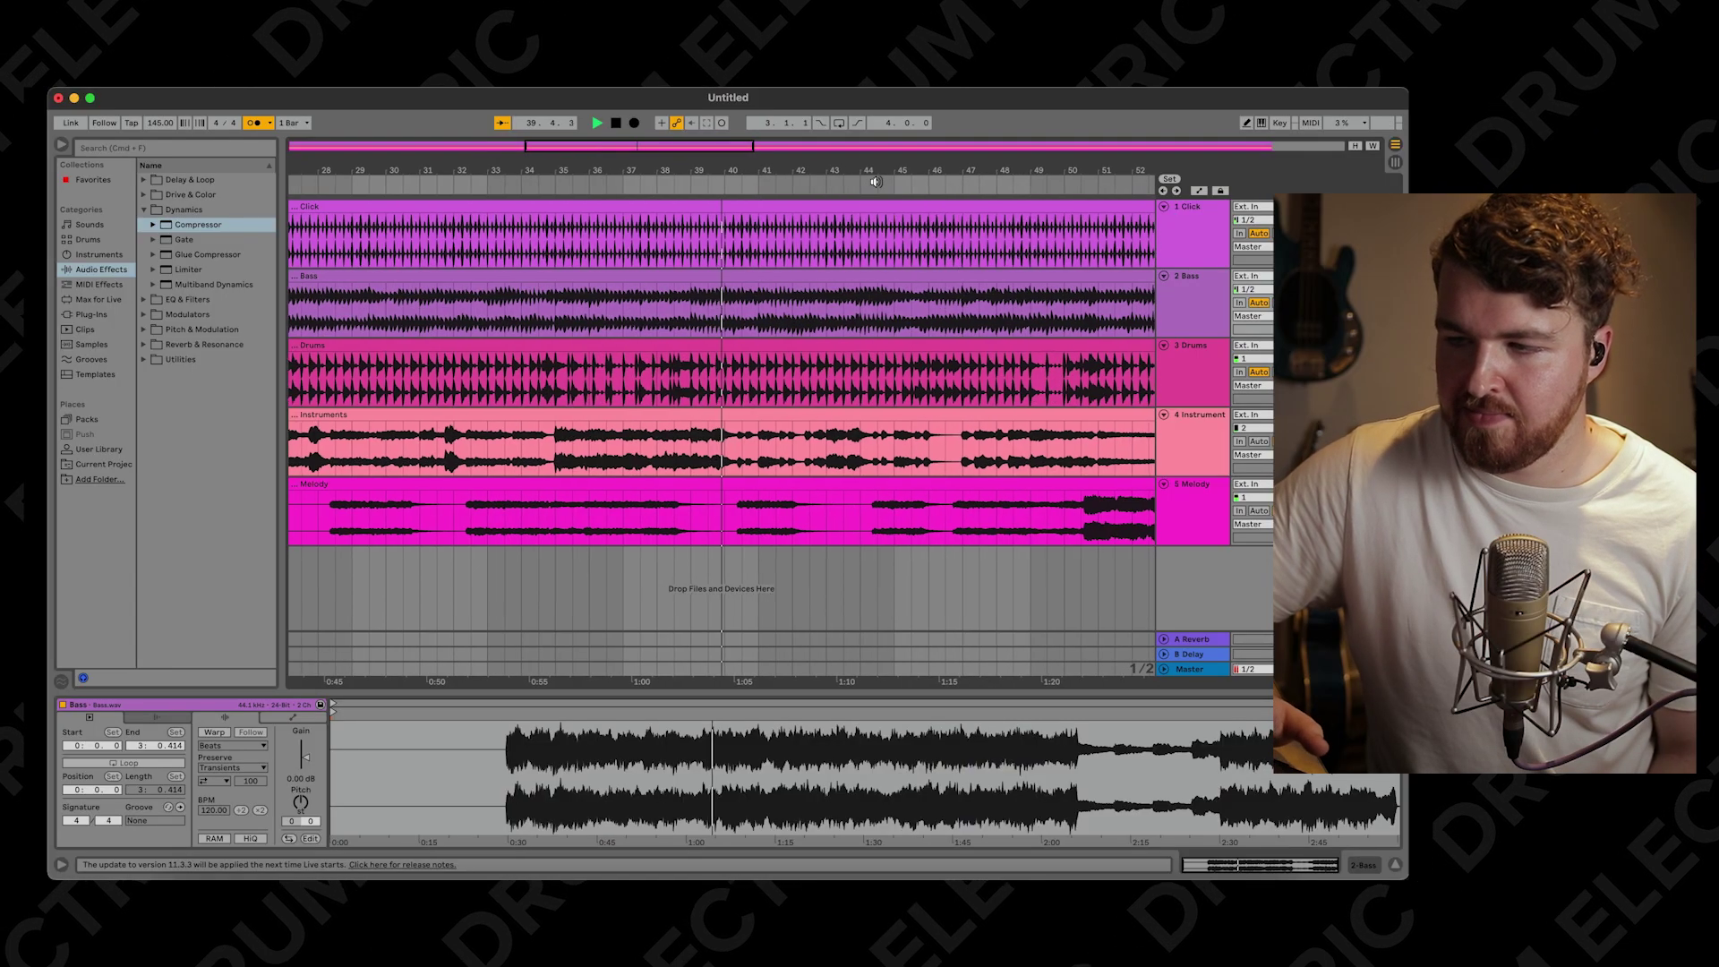
Step: Scroll the Session view left to show the five empty audio tracks
scroll(875, 180, left, 5)
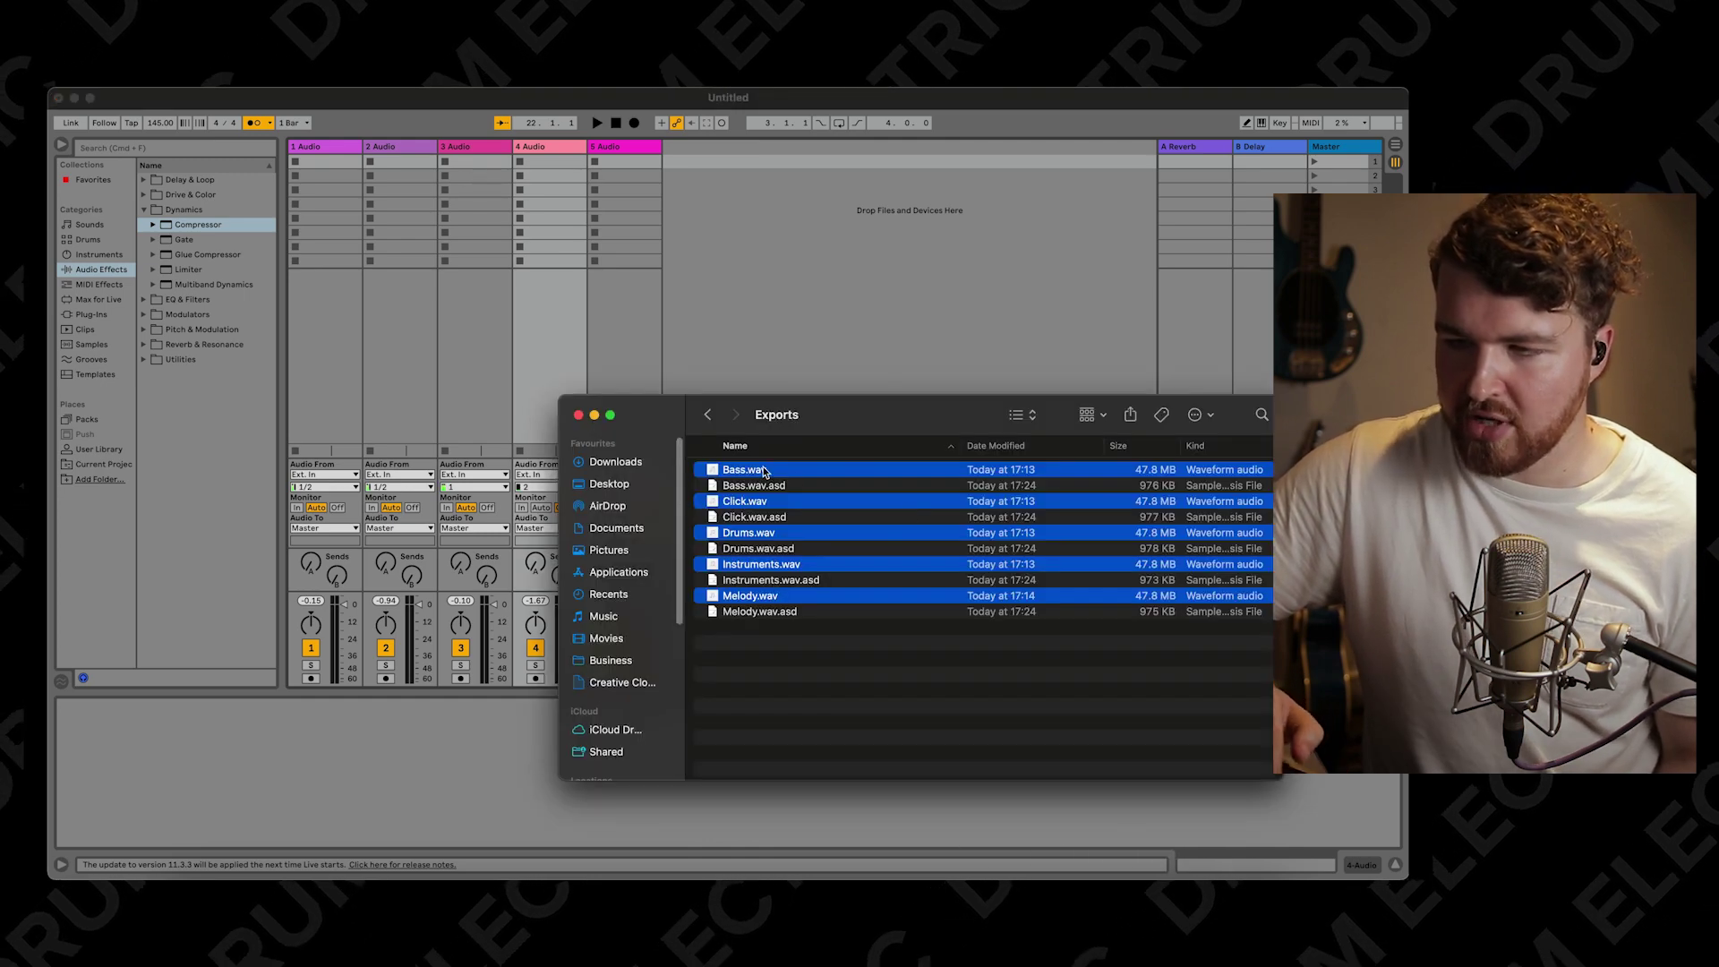
Step: Drop the five WAV stems as clips across tracks 1–5 and launch Scene 1
drag(764, 472, 320, 183)
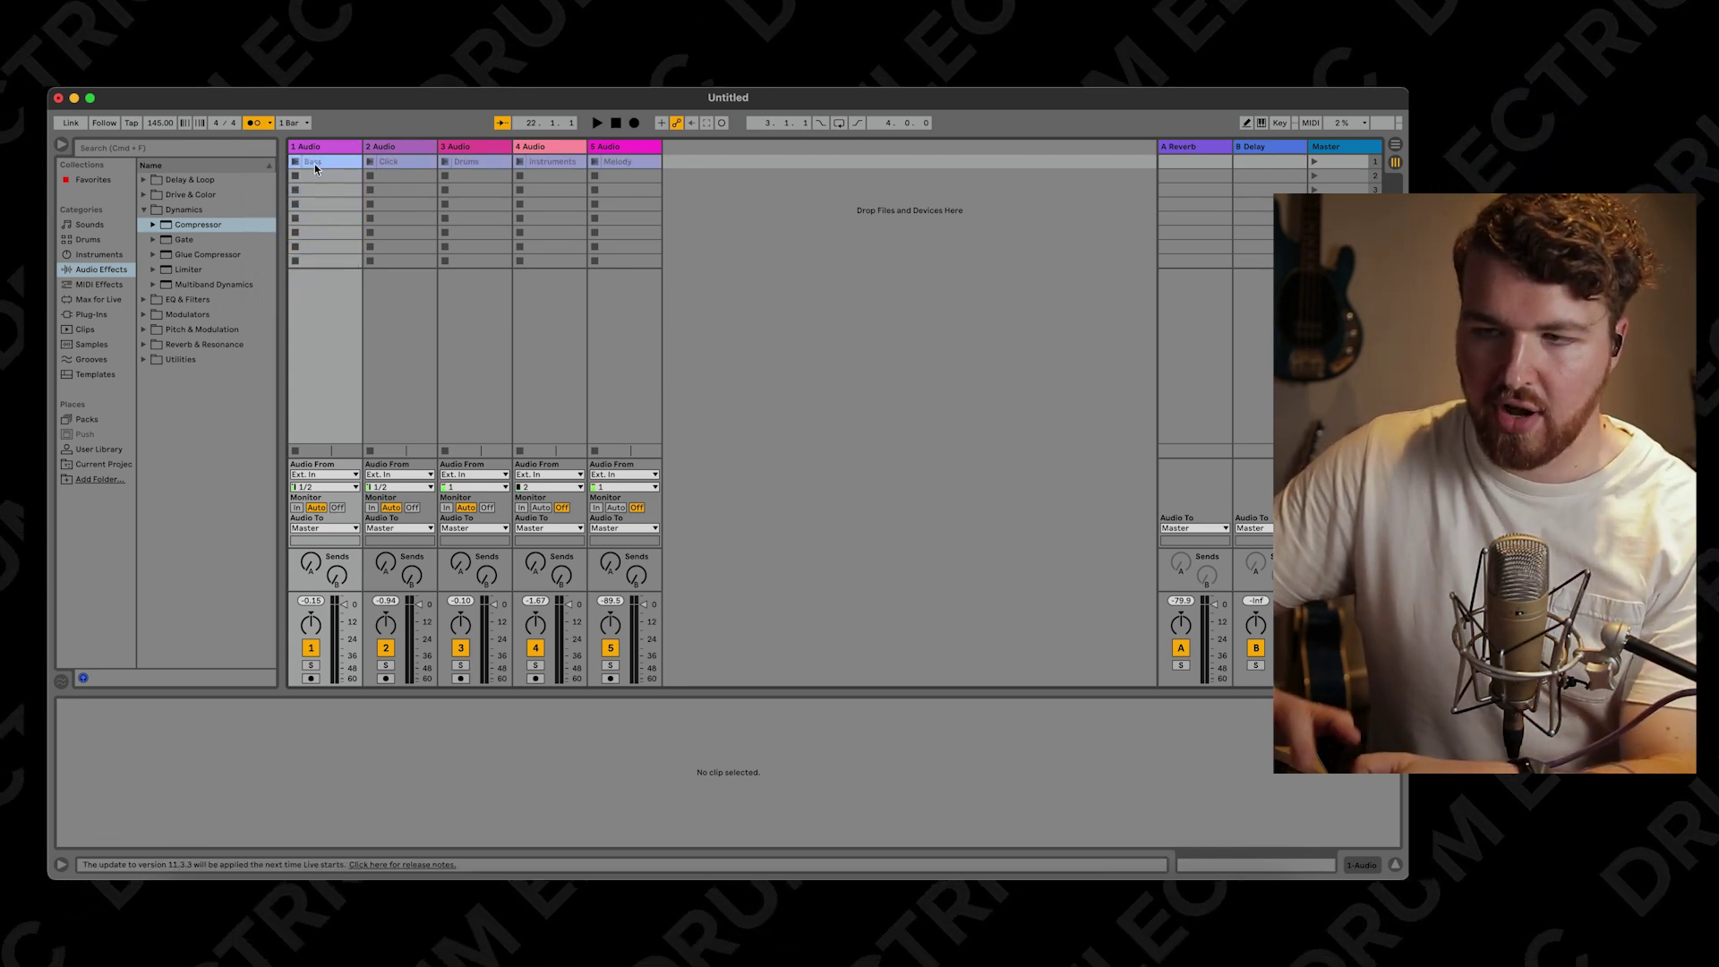
drag(317, 169, 318, 170)
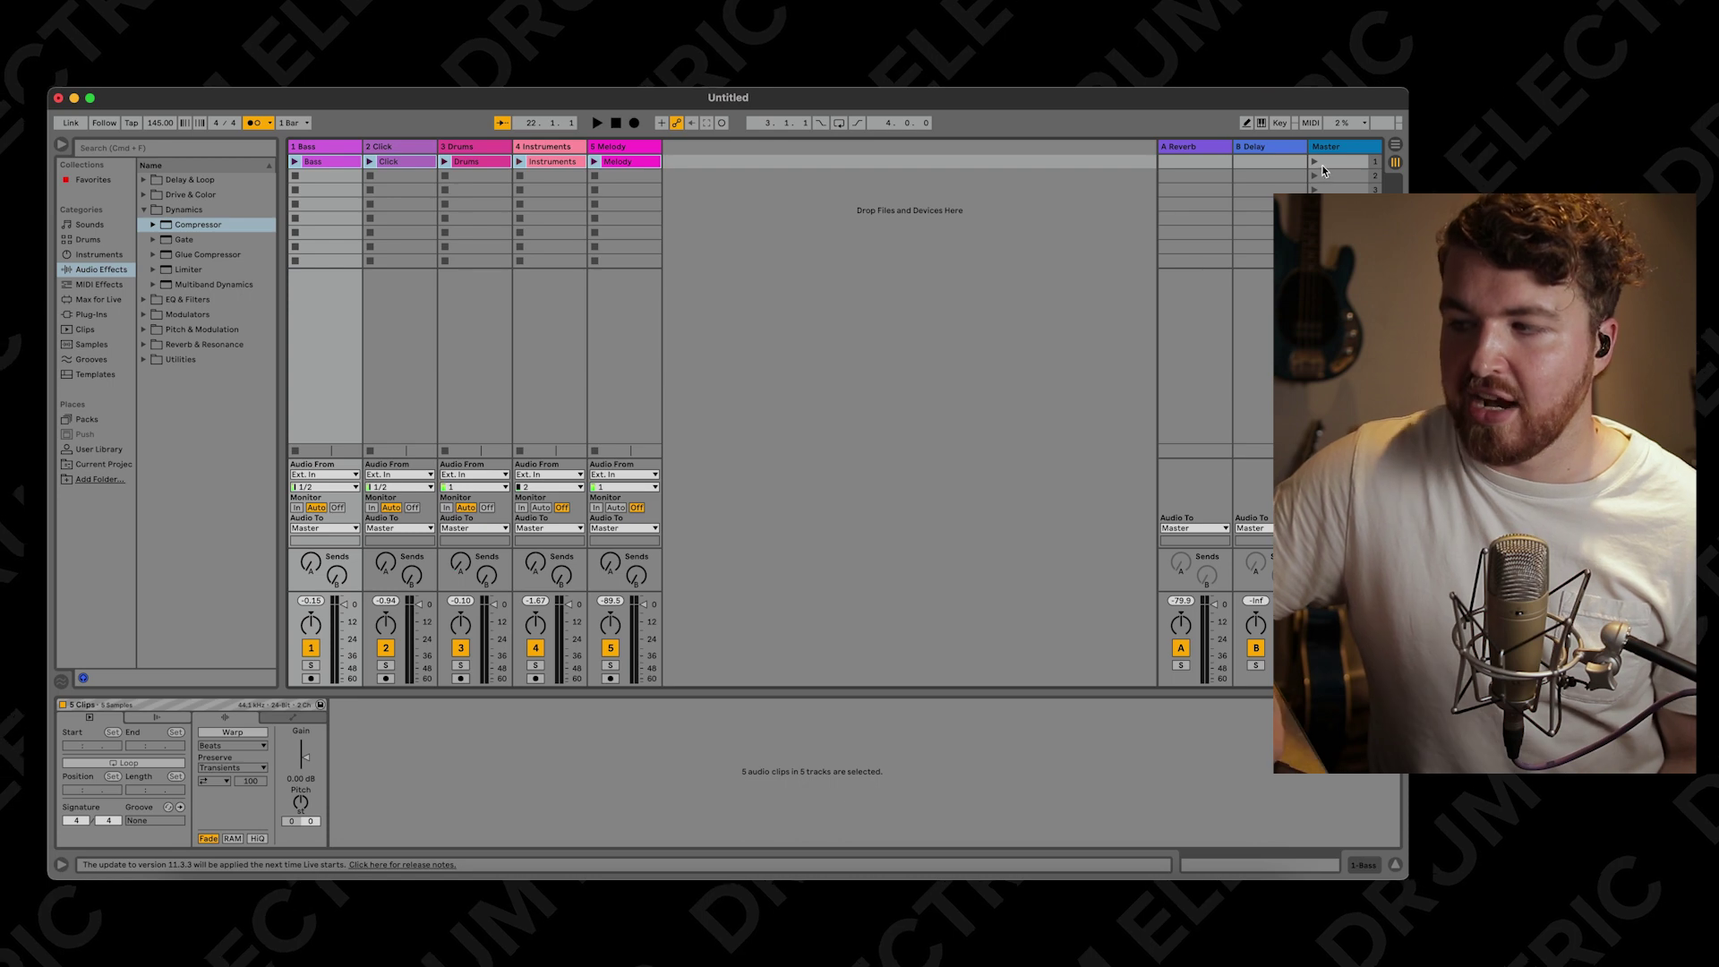
click(1314, 162)
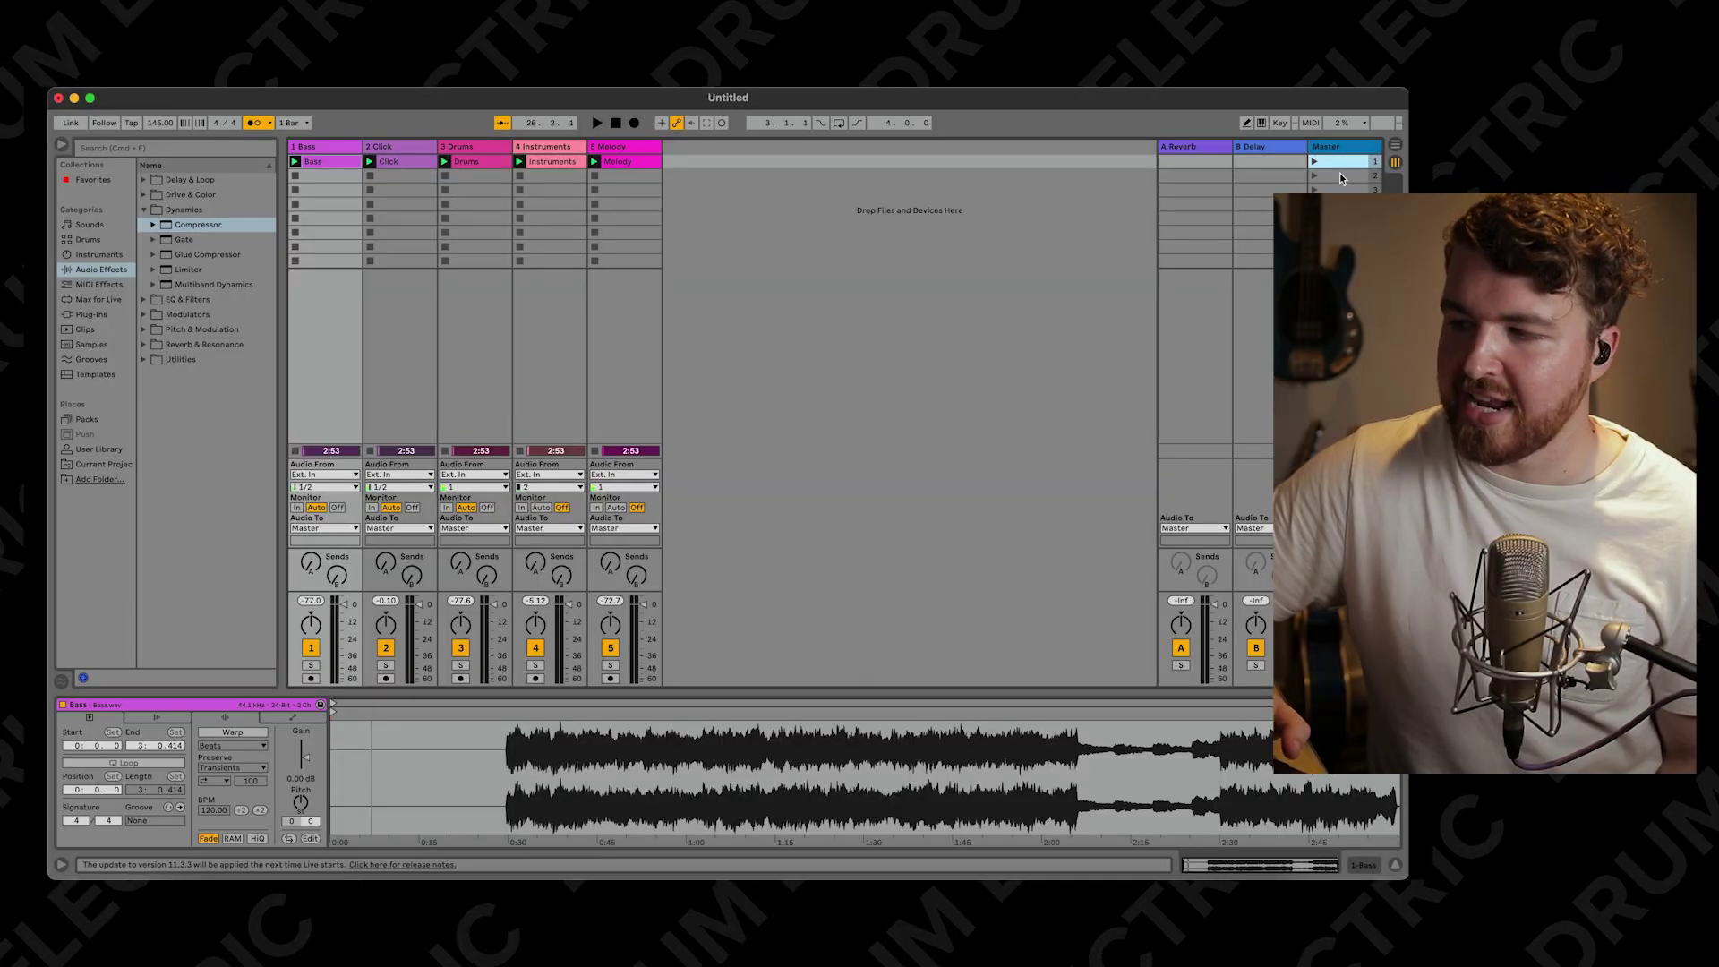
click(1339, 175)
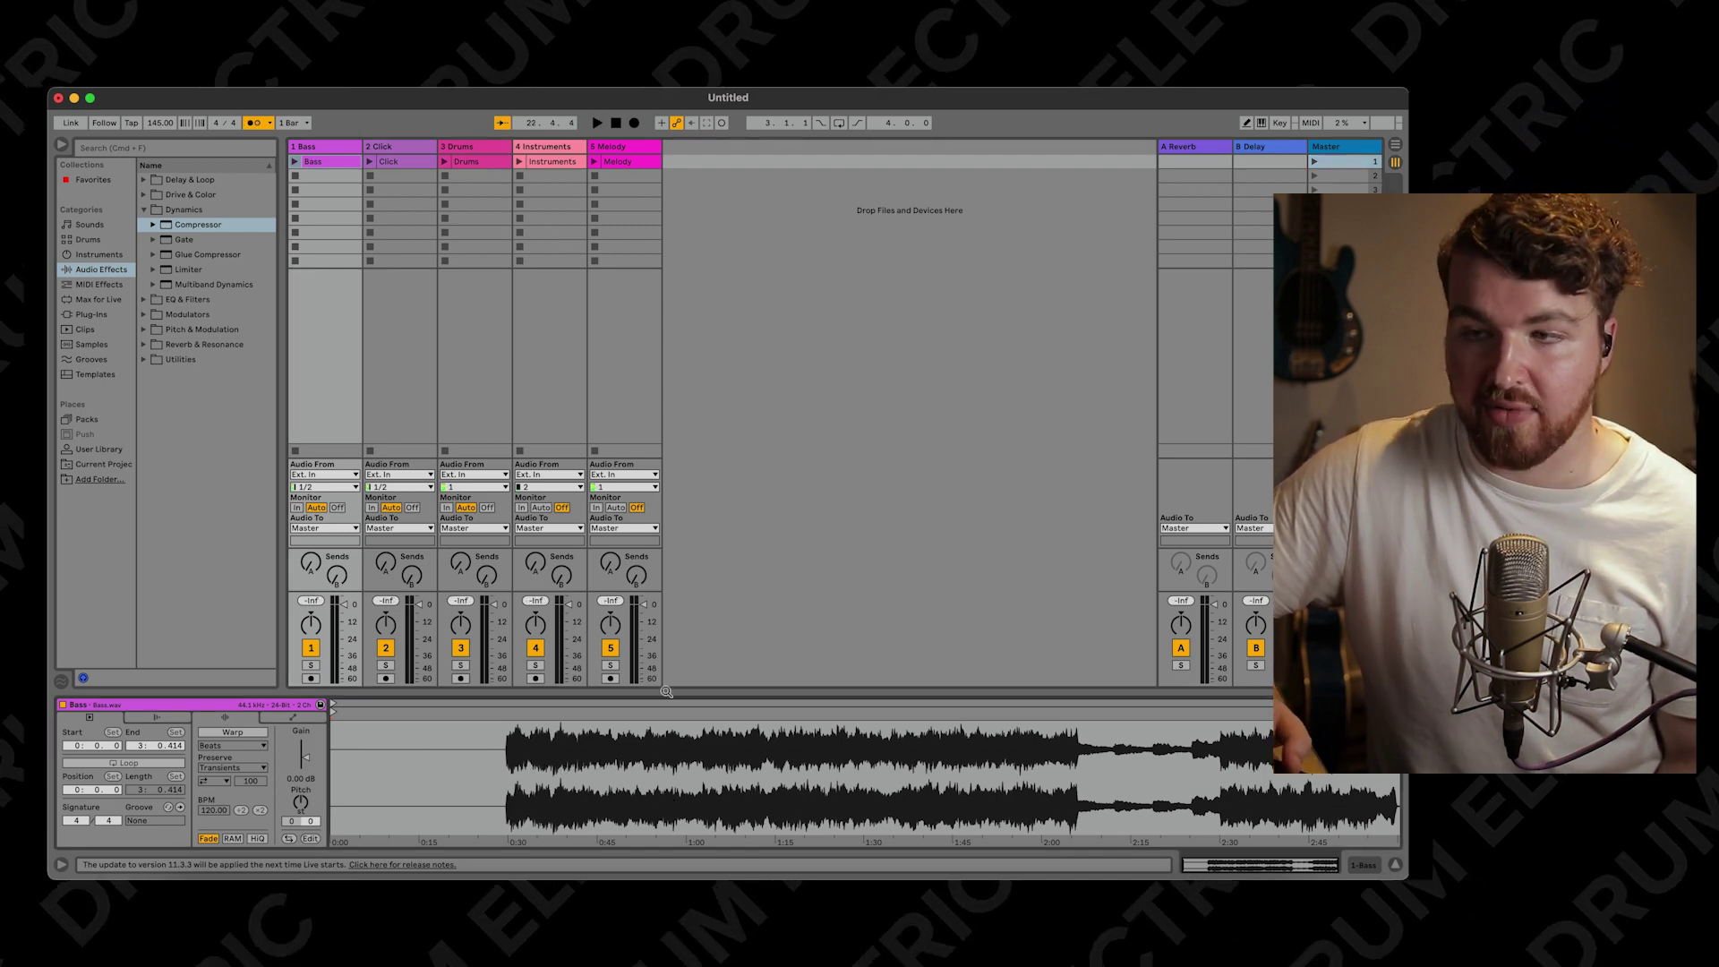
click(906, 328)
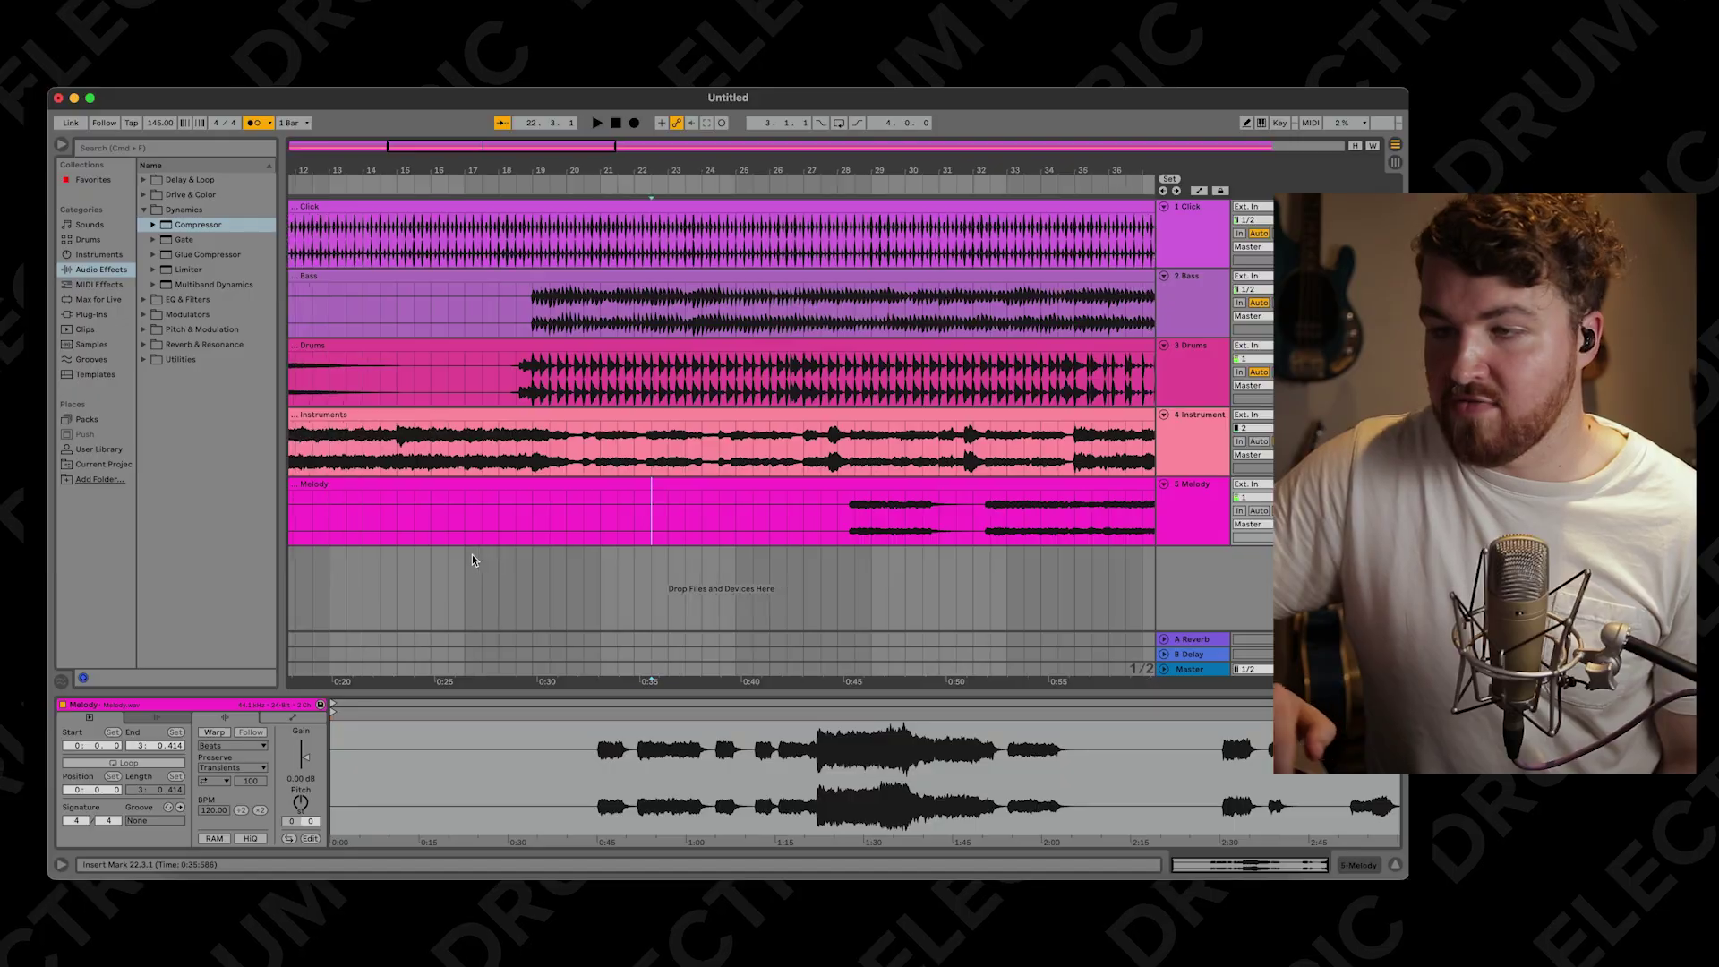
Step: Switch to the Arrangement, view the Intro (bar 3) and Band In (bar 19) locators, and play
scroll(473, 560, left, 5)
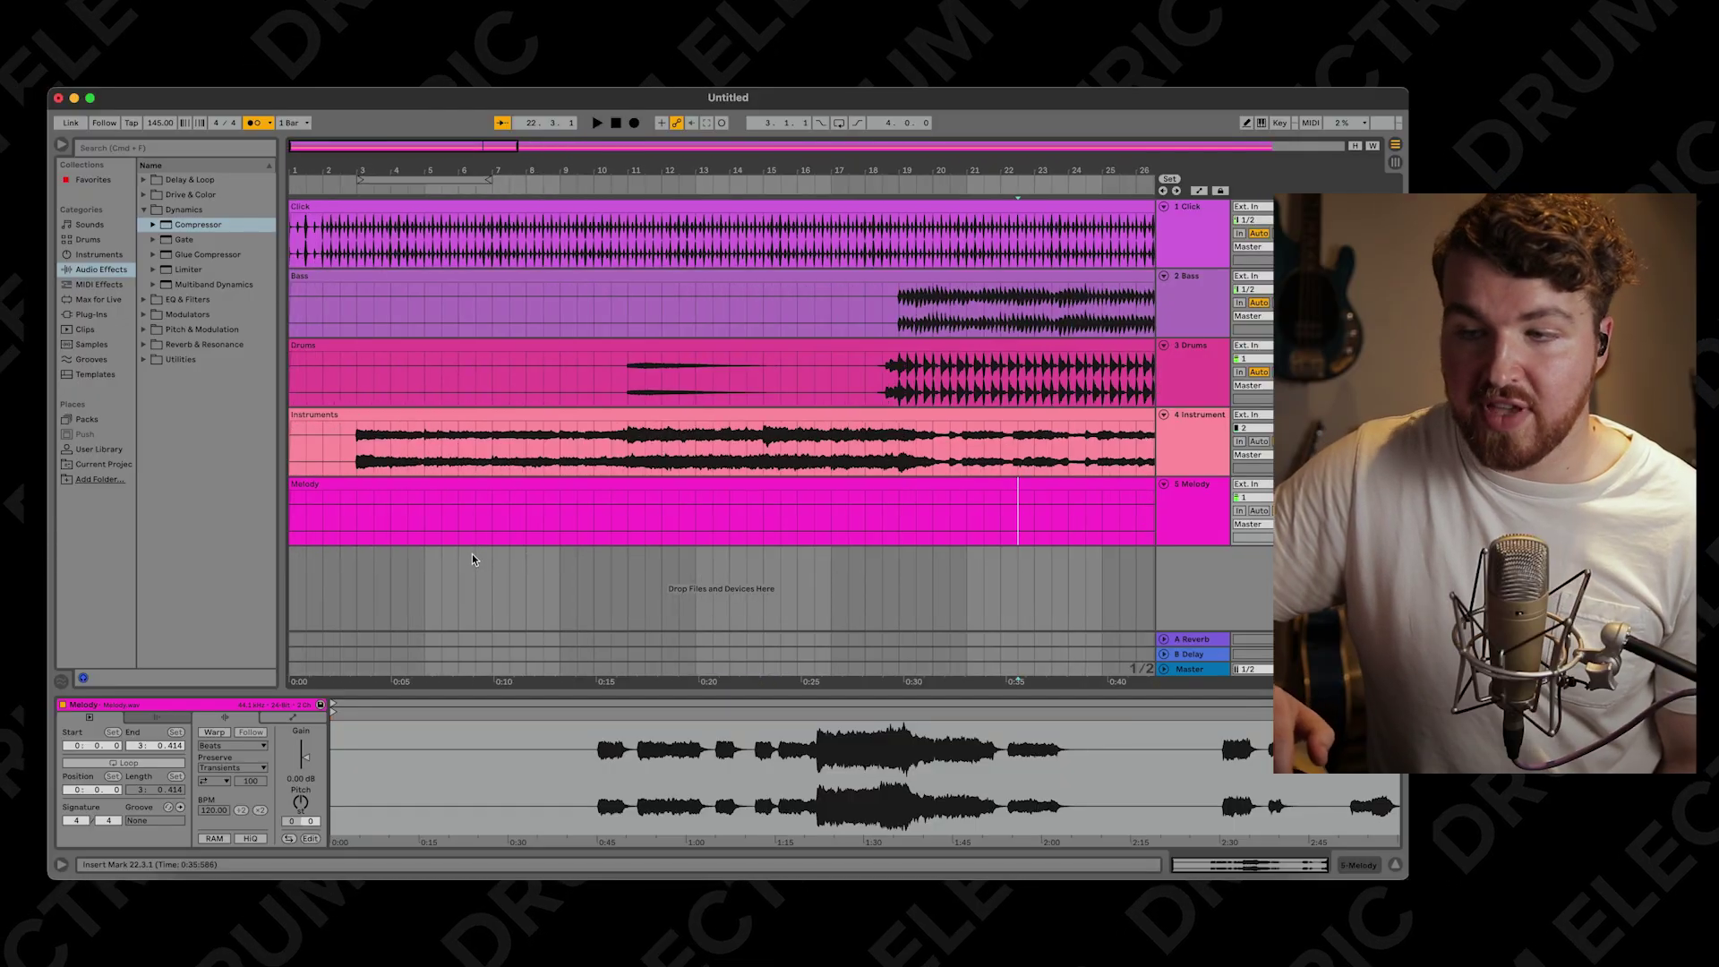
key(Tab)
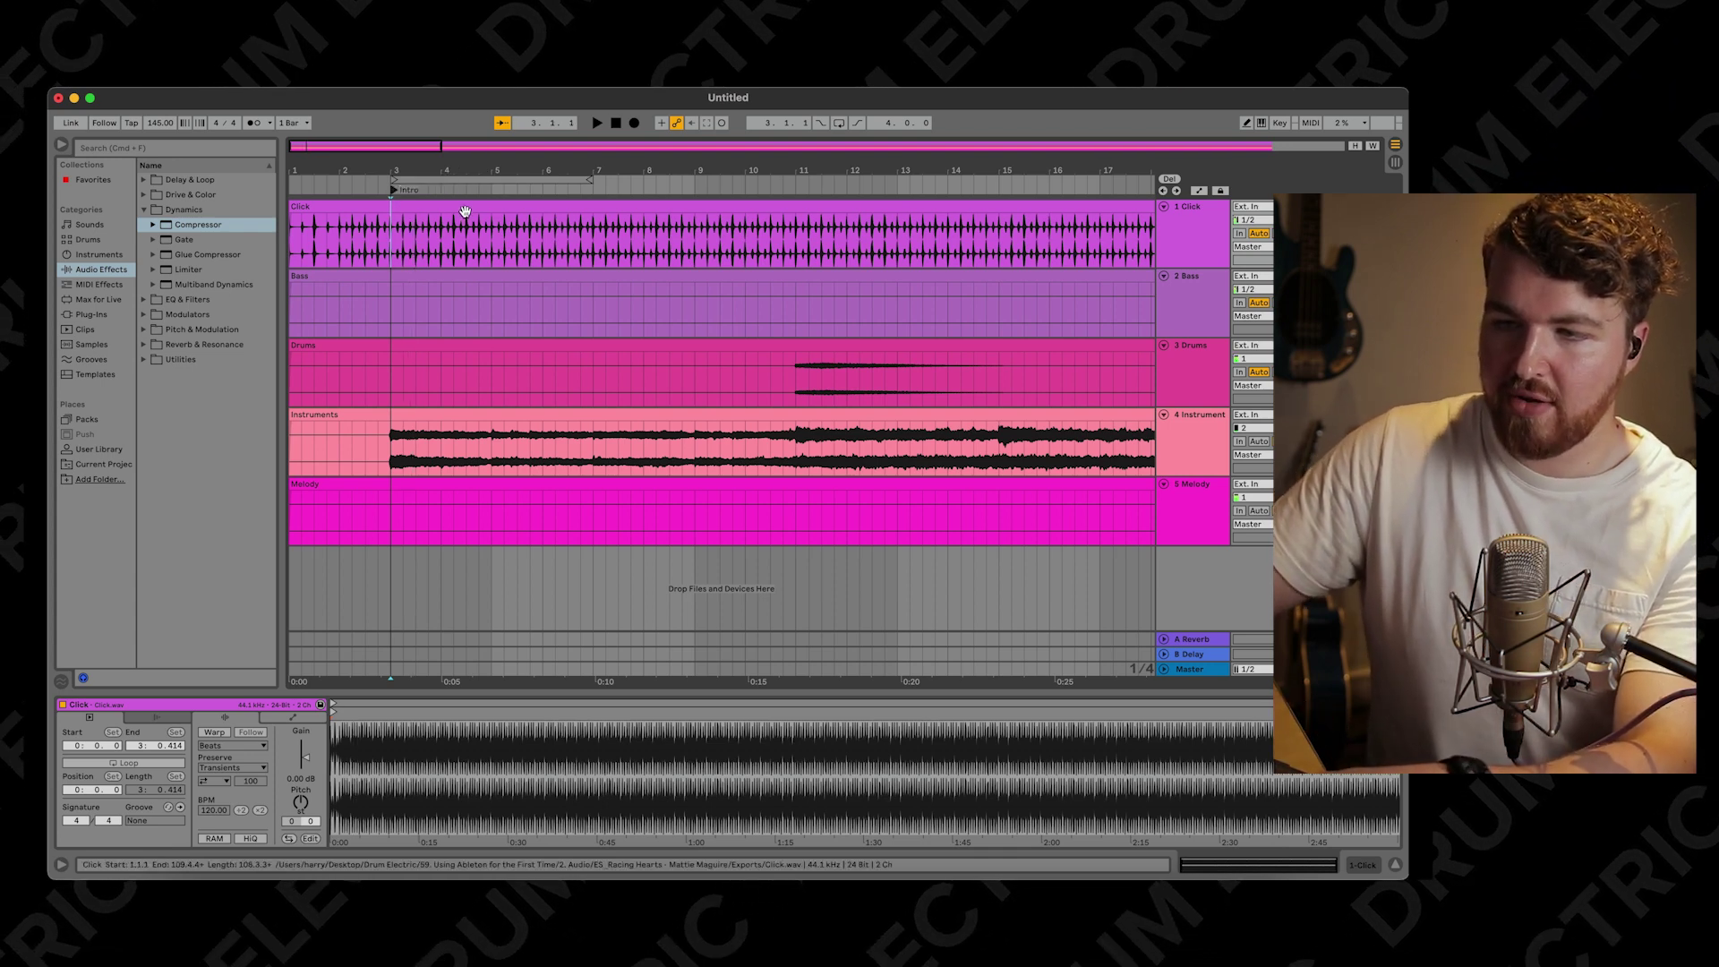
scroll(464, 211, right, 10)
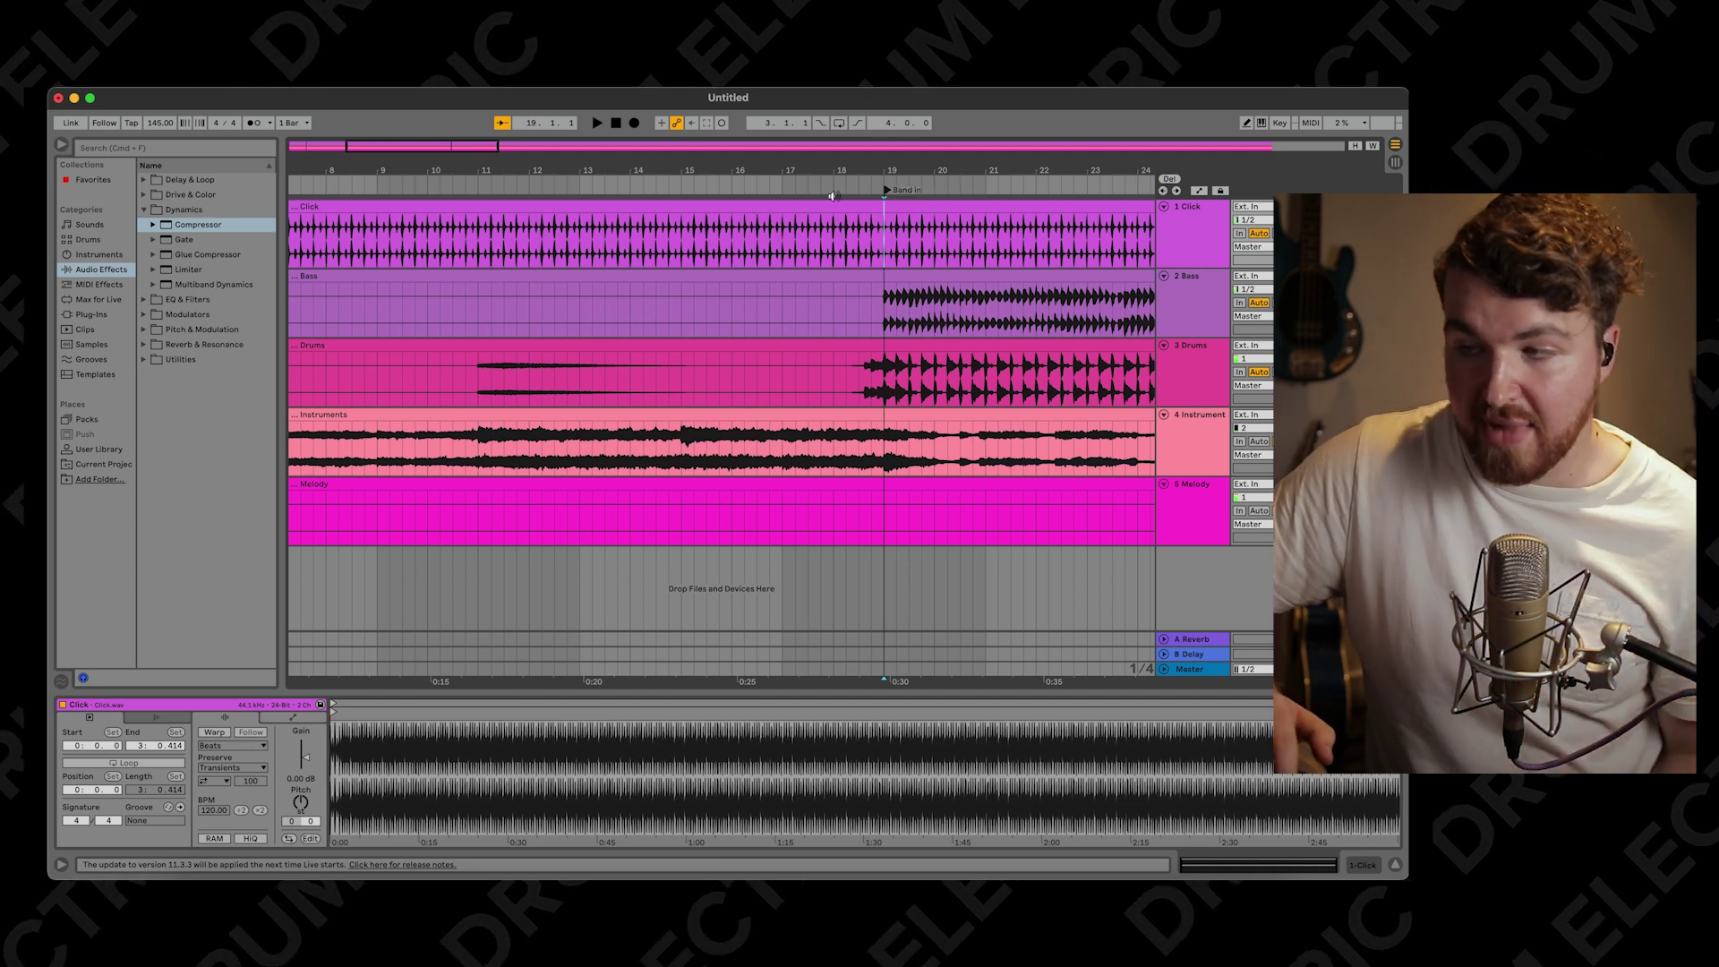
scroll(490, 200, left, 10)
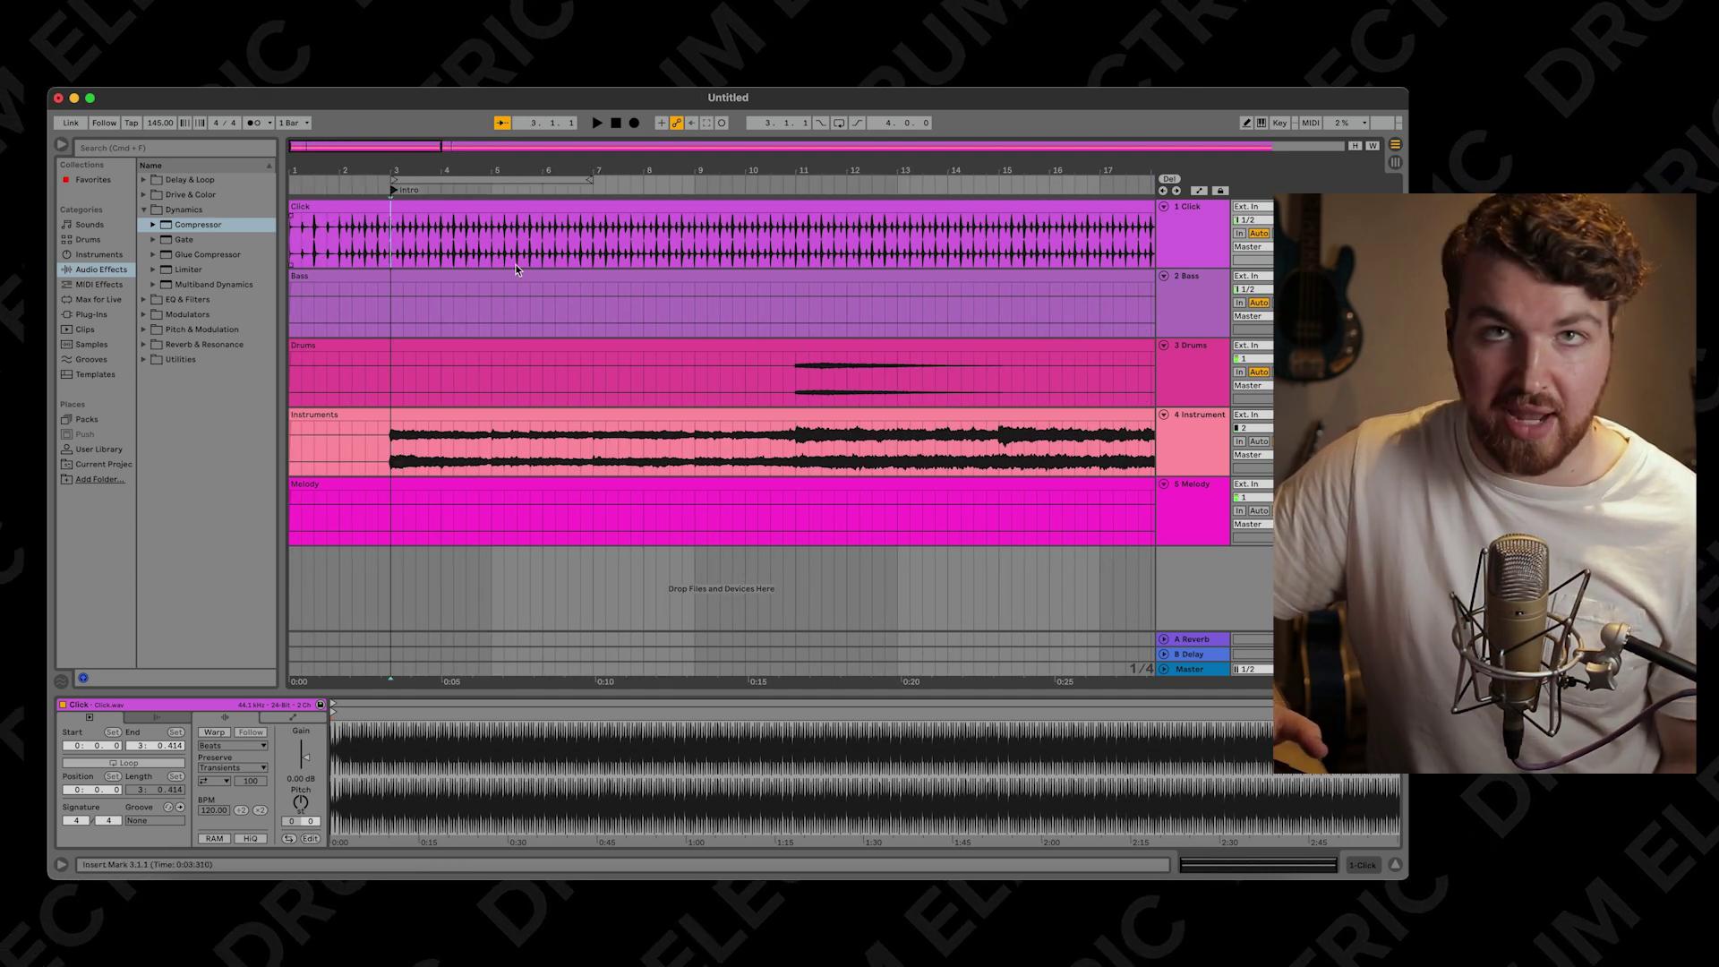
scroll(482, 180, down, 3)
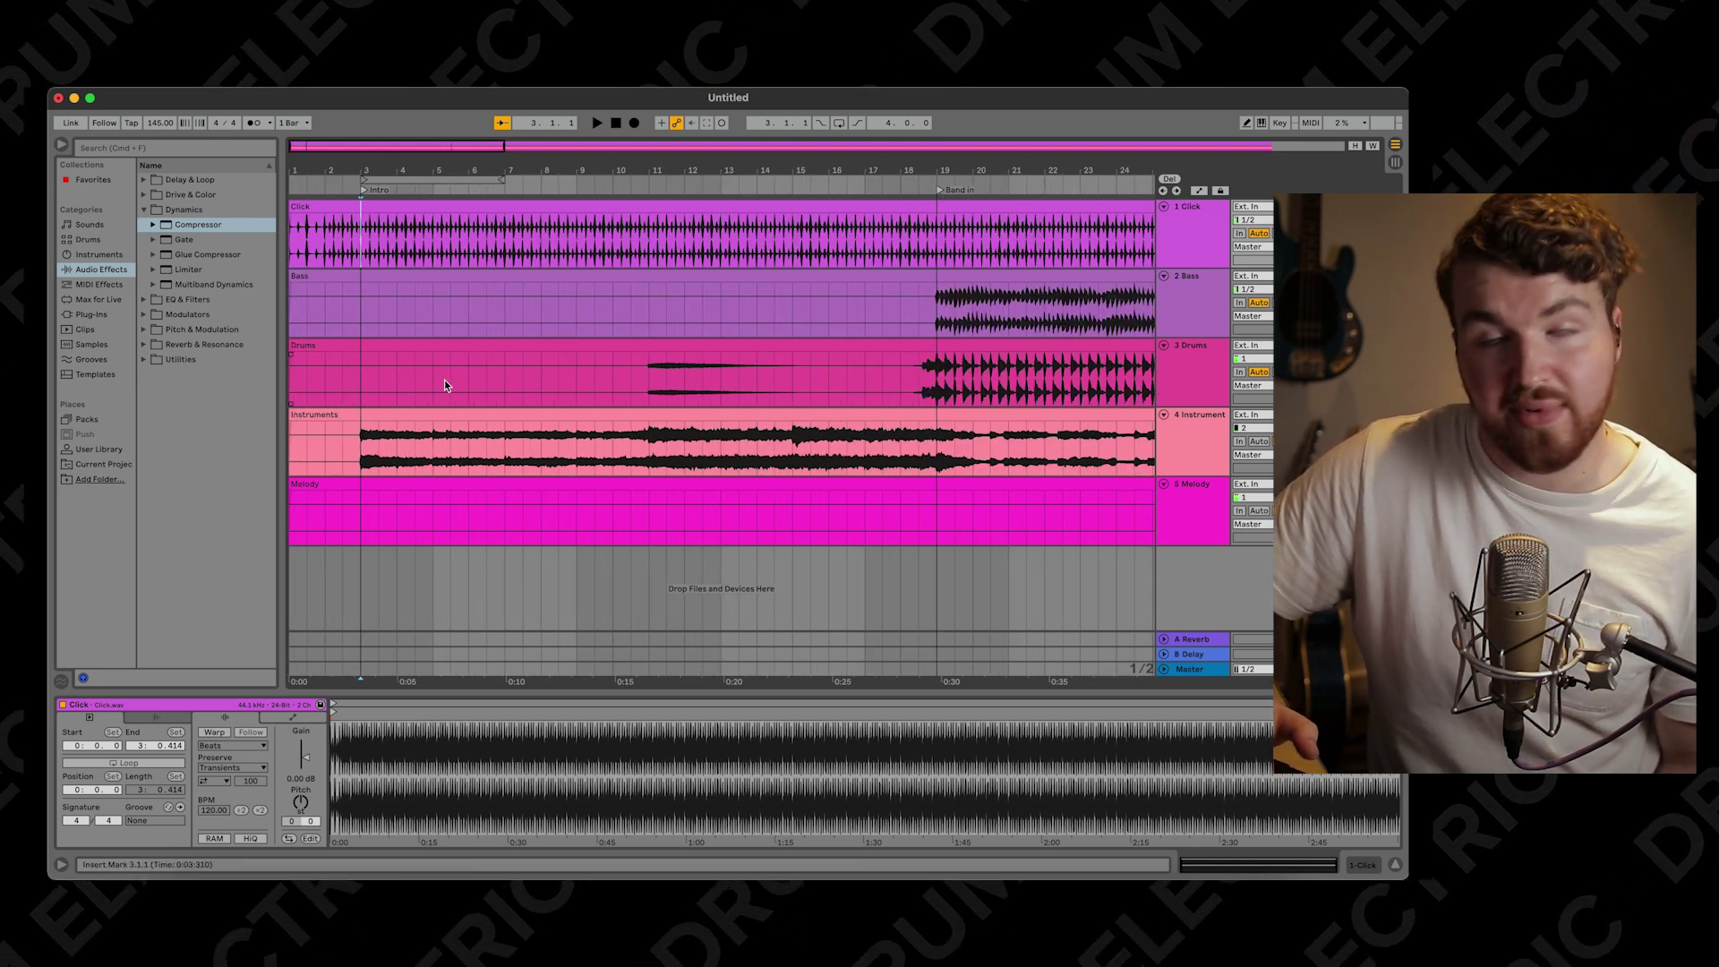
key(space)
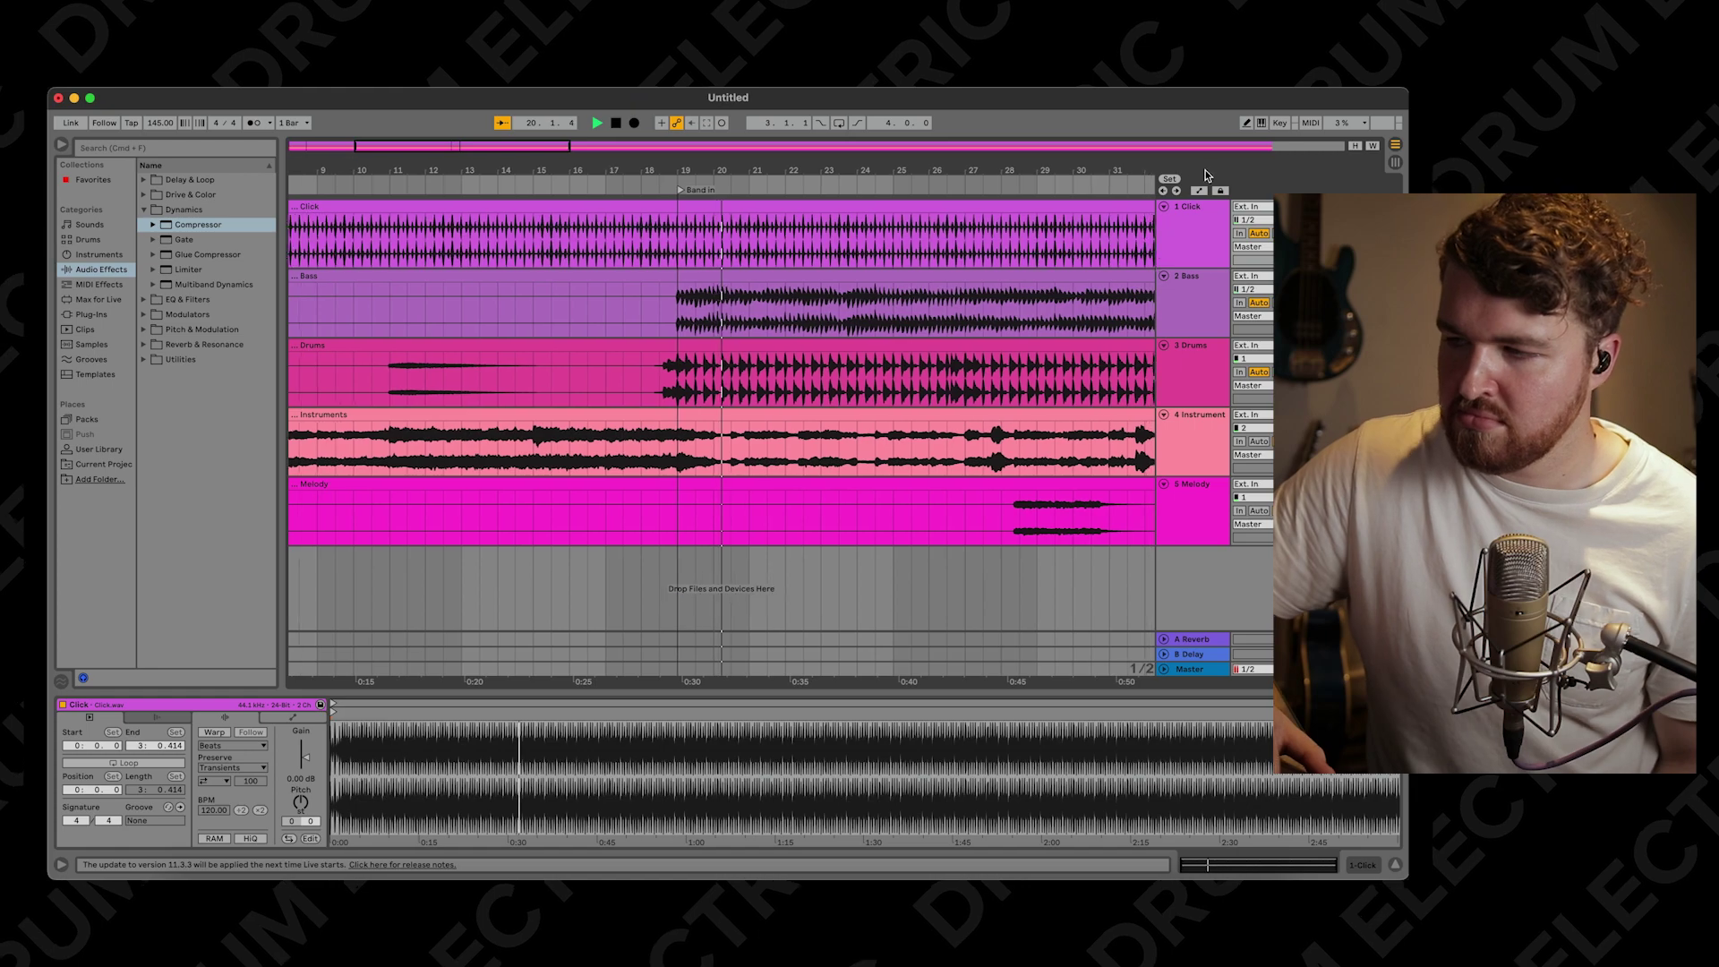
Step: Jump back to the Band in locator, then browse down blog.abletondrummer.com's Max for Live devices
click(1163, 191)
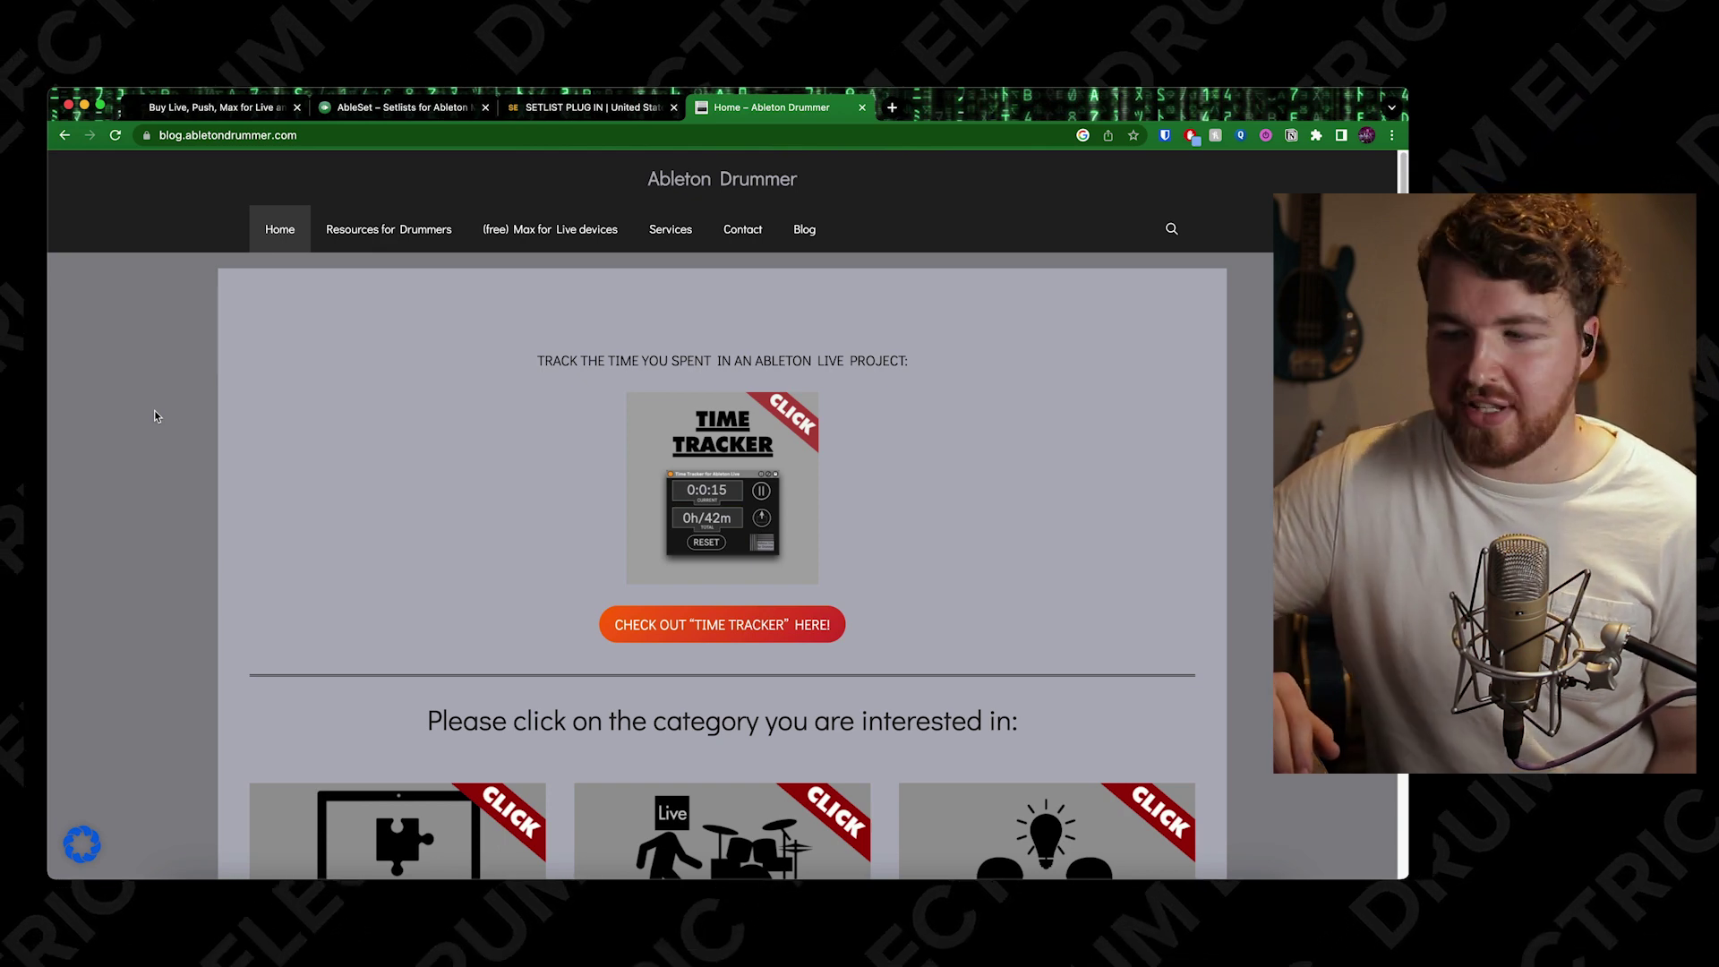
scroll(154, 414, down, 3)
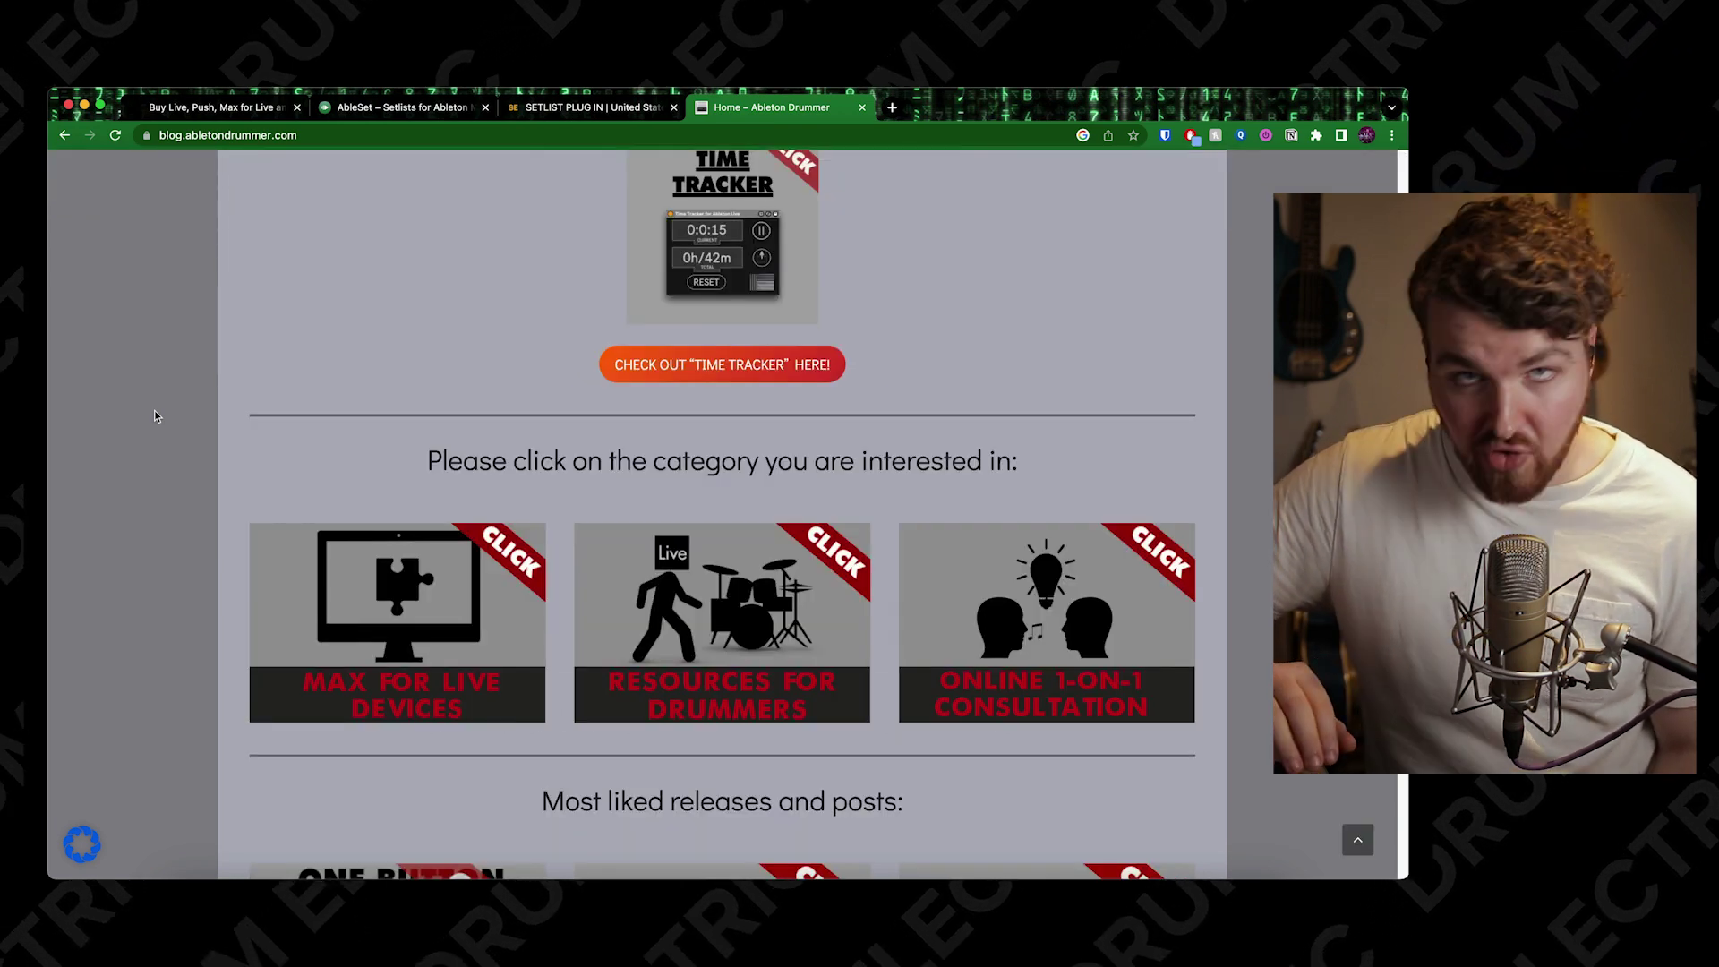
scroll(154, 412, down, 5)
scroll(154, 413, down, 1)
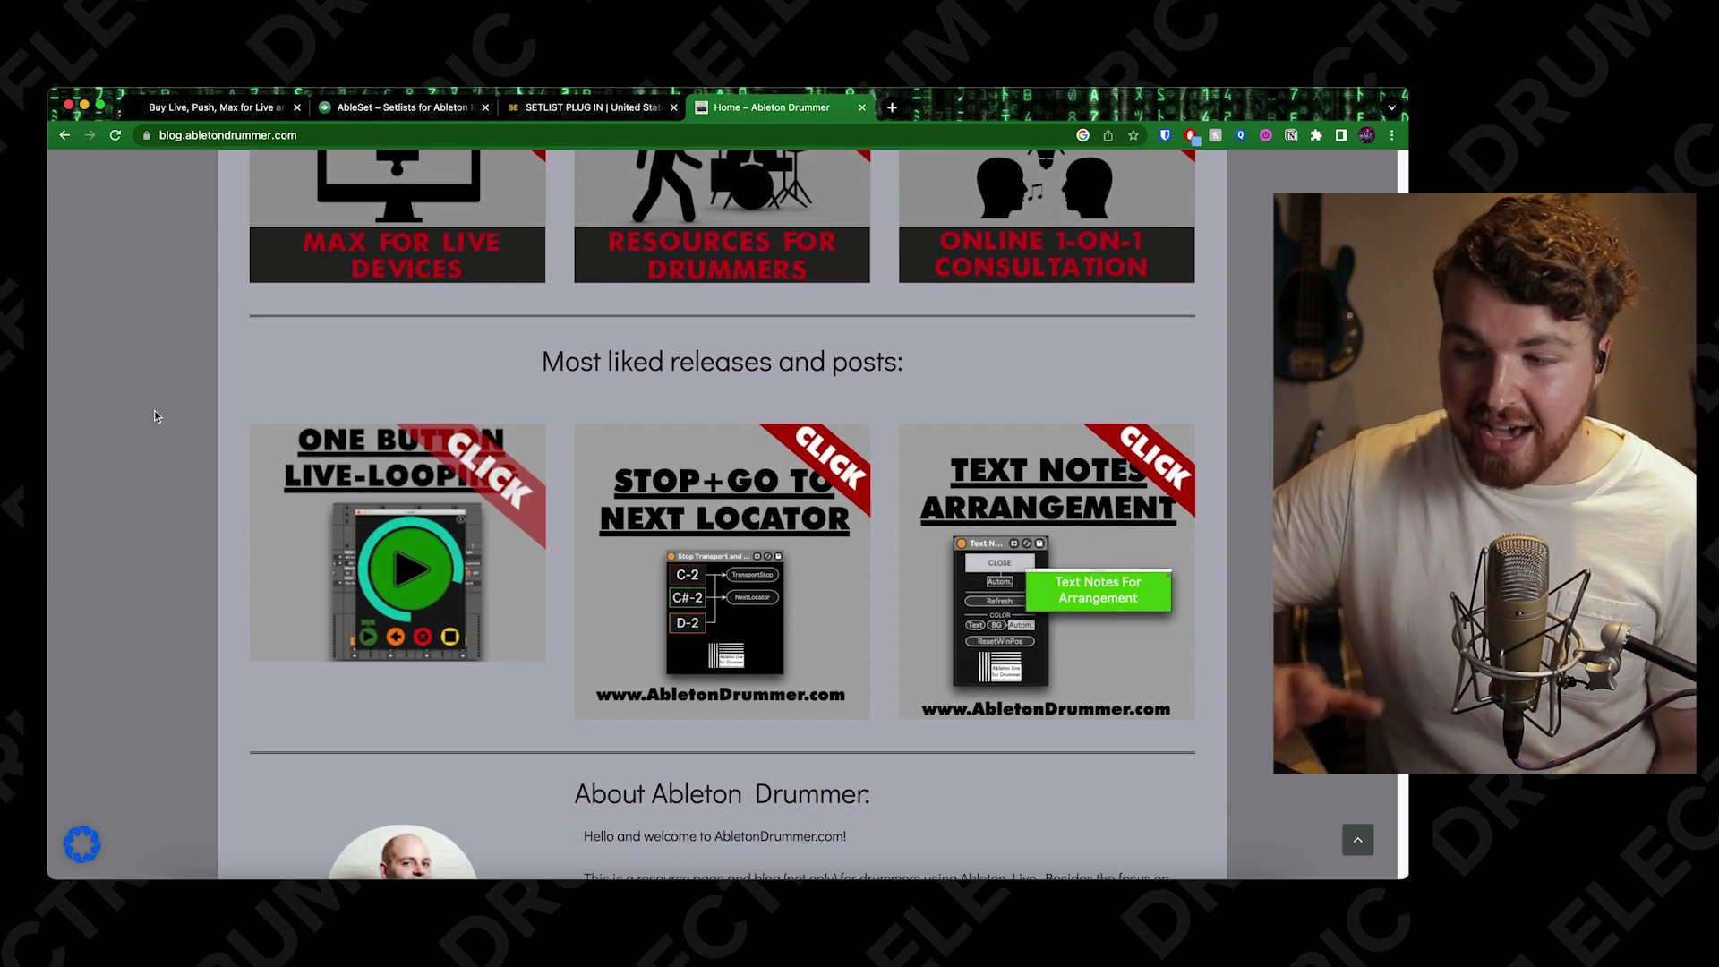